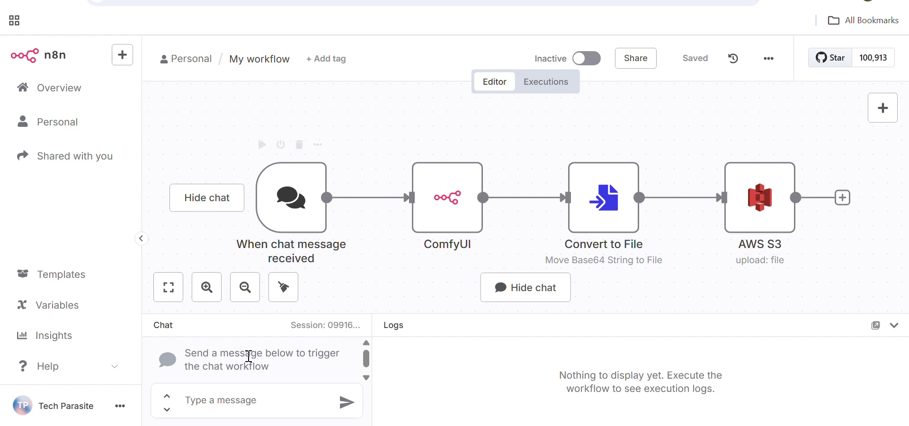
- Open the n8n GitHub repository from the workflow editor, view it, and return to the workflow
{"action": "left_click", "coordinate": [240, 406]}
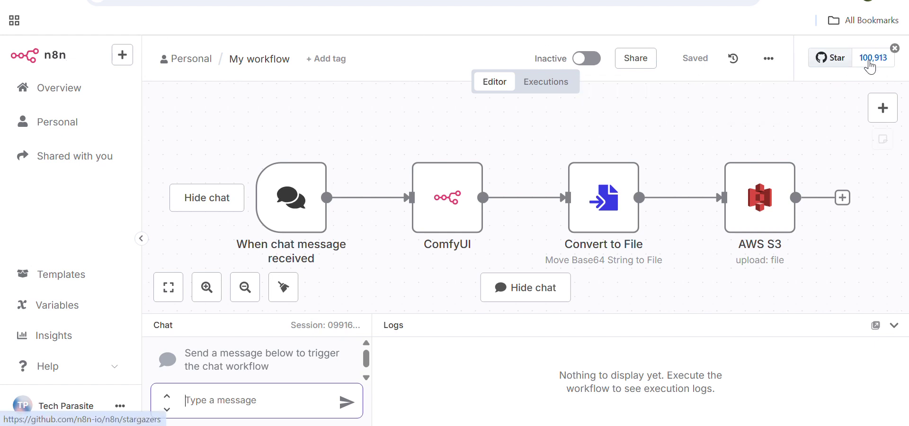
{"action": "left_click", "coordinate": [838, 64]}
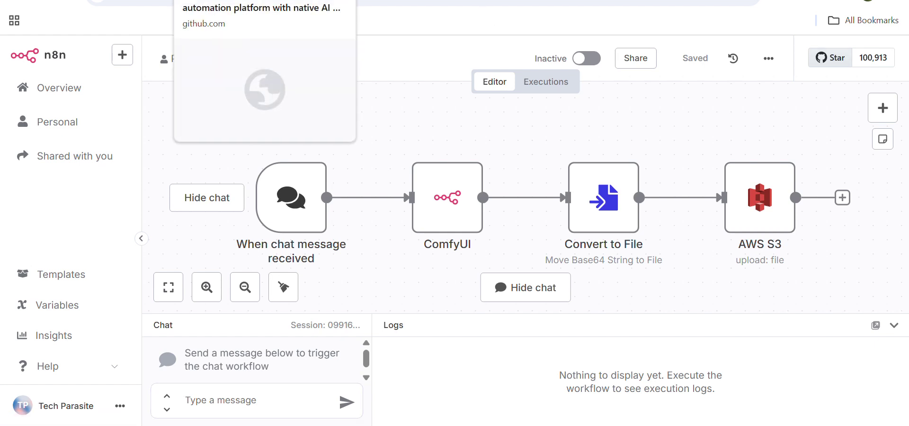
{"action": "left_click", "coordinate": [246, 0]}
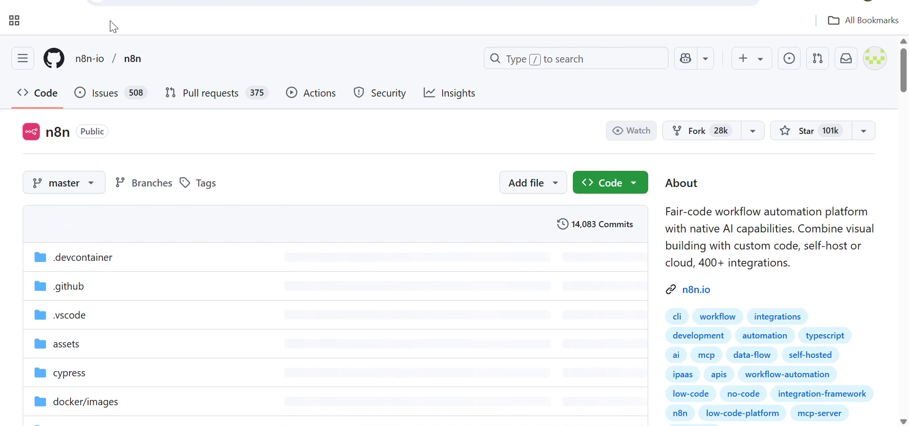
{"action": "left_click", "coordinate": [128, 0]}
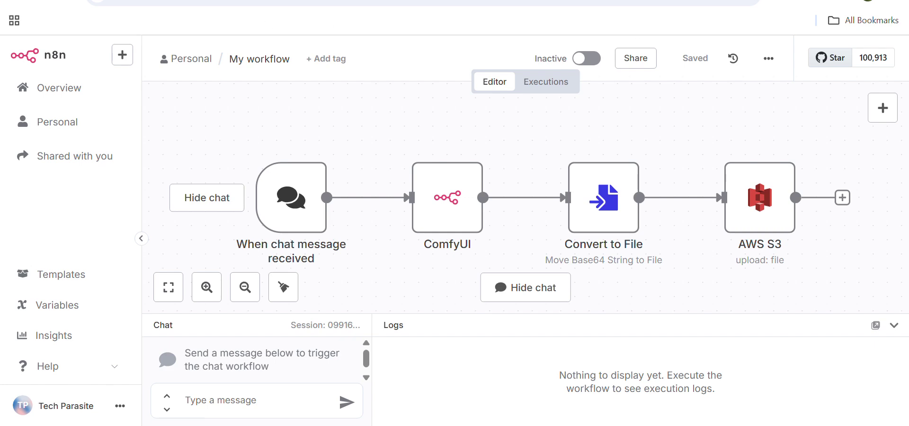
- Switch to the Hostinger VPS hosting page and bring up its plan comparison
{"action": "left_click", "coordinate": [763, 1]}
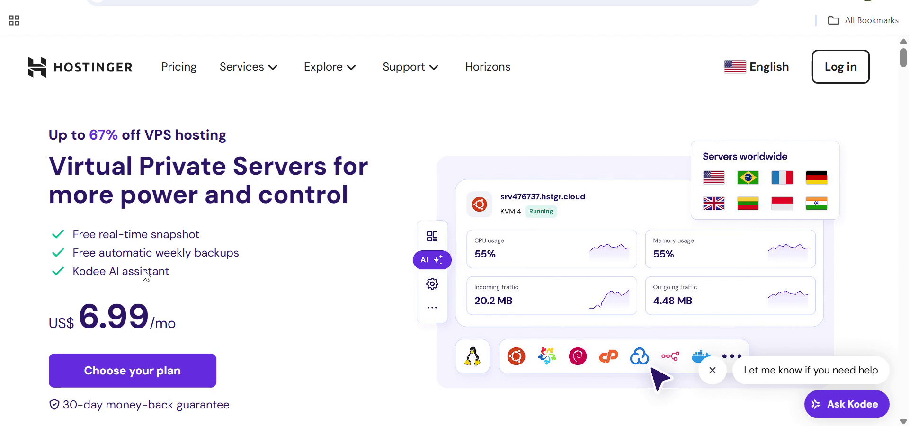
{"action": "scroll", "coordinate": [185, 238], "scroll_direction": "down", "scroll_amount": 3}
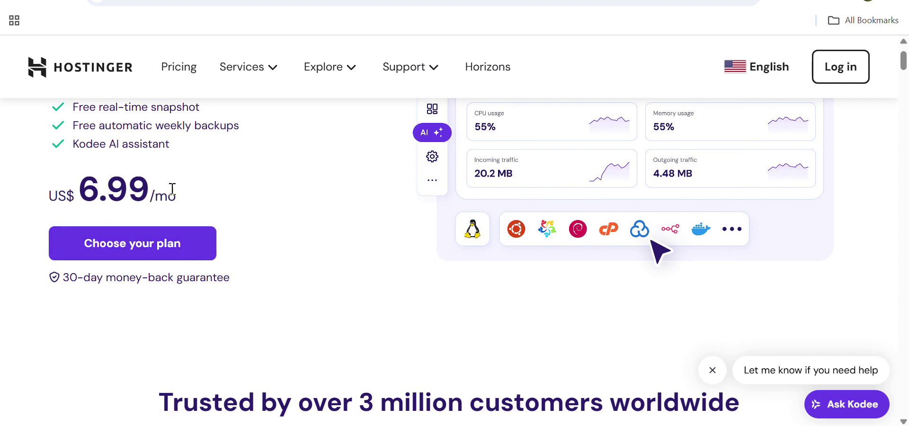
{"action": "left_click", "coordinate": [138, 251]}
{"action": "scroll", "coordinate": [400, 256], "scroll_direction": "down", "scroll_amount": 1}
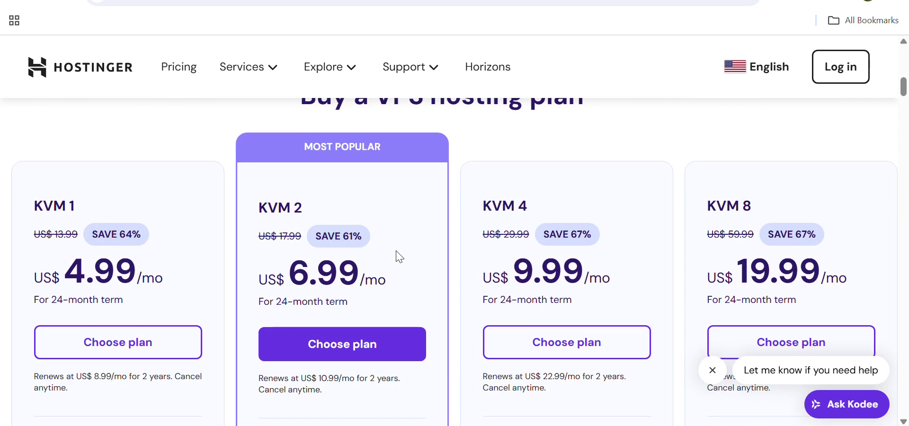
{"action": "scroll", "coordinate": [400, 257], "scroll_direction": "up", "scroll_amount": 1}
{"action": "scroll", "coordinate": [399, 256], "scroll_direction": "down", "scroll_amount": 1}
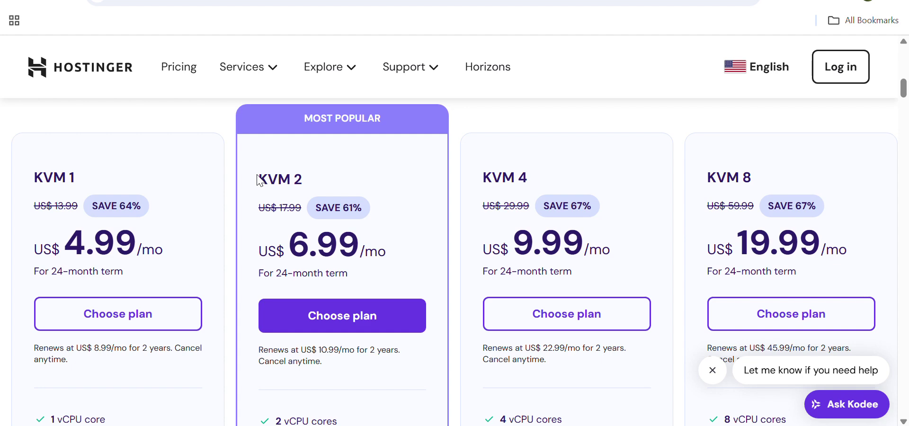
- Check the KVM 2 plan's specifications and choose that plan for the cart
{"action": "left_click_drag", "start_coordinate": [259, 180], "coordinate": [305, 179]}
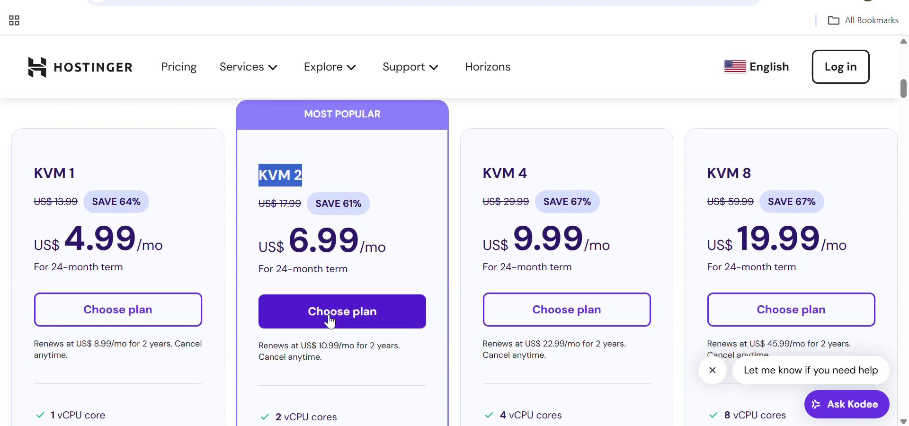
{"action": "scroll", "coordinate": [330, 322], "scroll_direction": "down", "scroll_amount": 1}
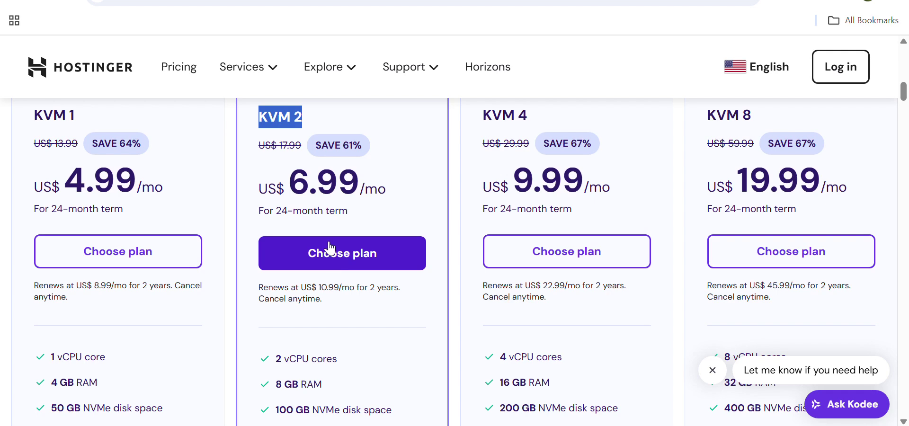
{"action": "scroll", "coordinate": [339, 254], "scroll_direction": "down", "scroll_amount": 1}
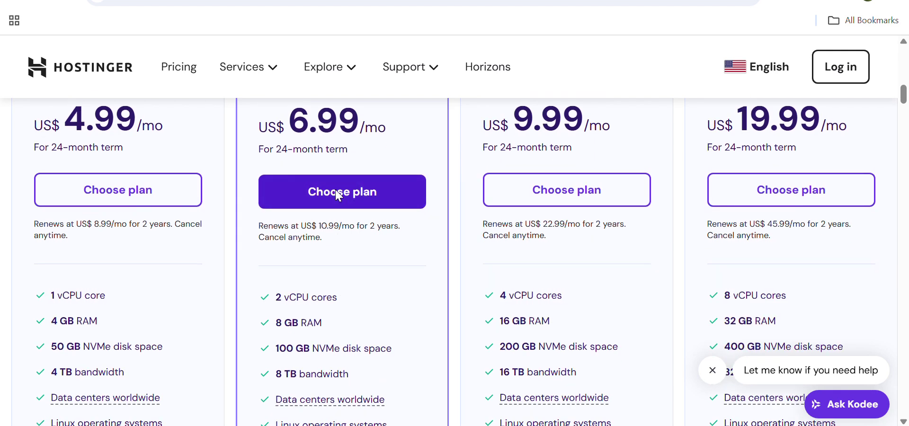
{"action": "left_click", "coordinate": [339, 194]}
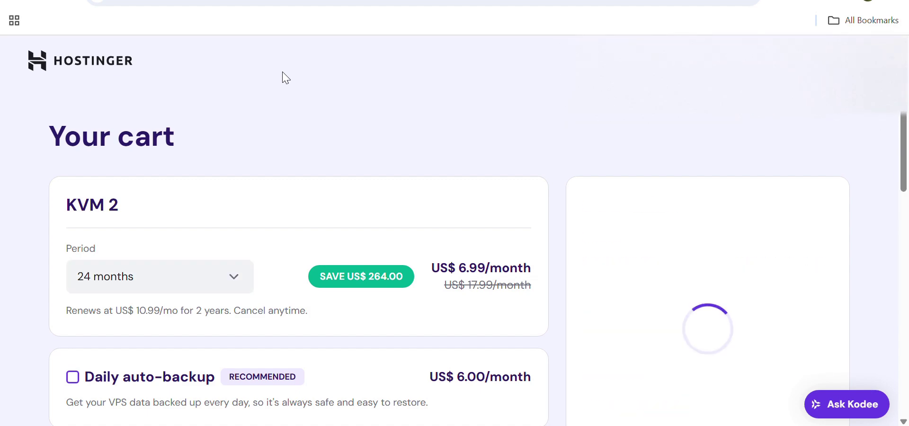
- Look through the cart's billing period, daily auto-backup, server location and operating system options
{"action": "scroll", "coordinate": [283, 72], "scroll_direction": "down", "scroll_amount": 1}
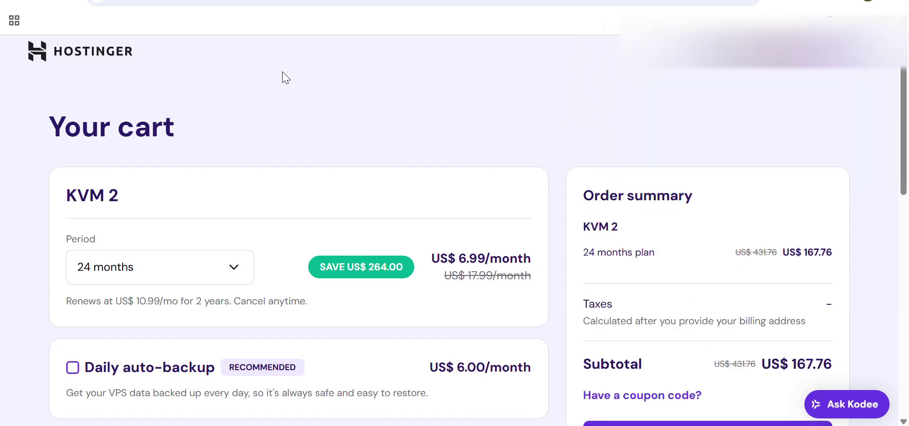
{"action": "scroll", "coordinate": [283, 73], "scroll_direction": "down", "scroll_amount": 4}
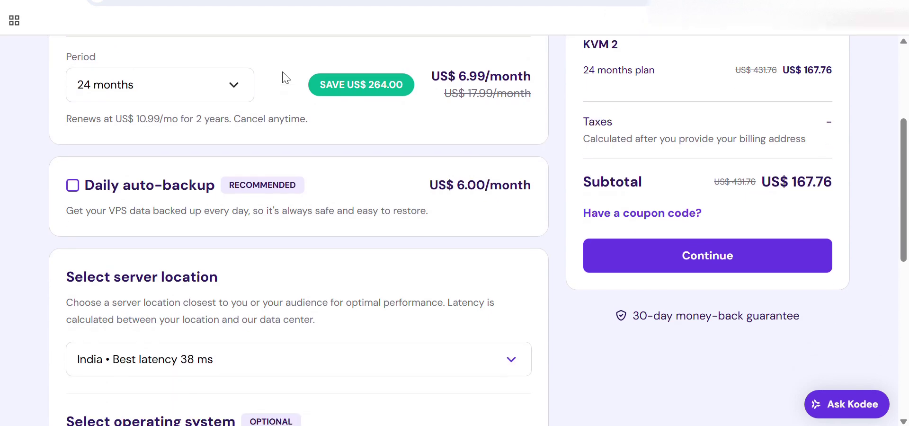
{"action": "scroll", "coordinate": [283, 77], "scroll_direction": "down", "scroll_amount": 4}
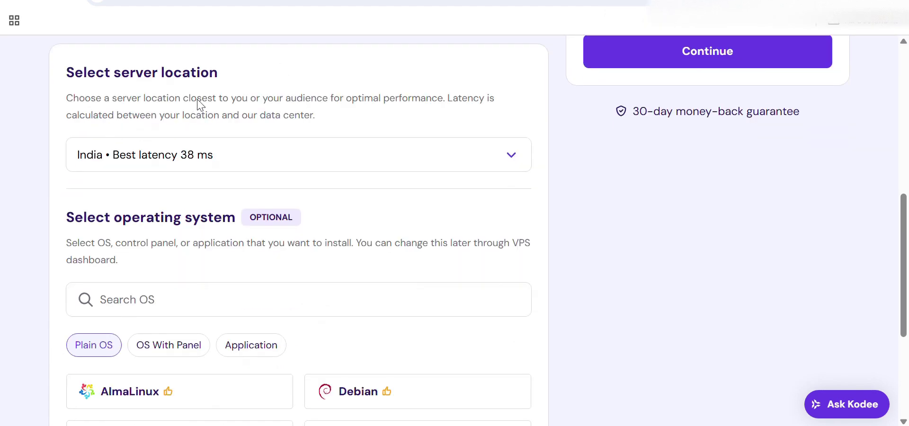
{"action": "scroll", "coordinate": [3, 219], "scroll_direction": "down", "scroll_amount": 3}
{"action": "scroll", "coordinate": [2, 219], "scroll_direction": "down", "scroll_amount": 1}
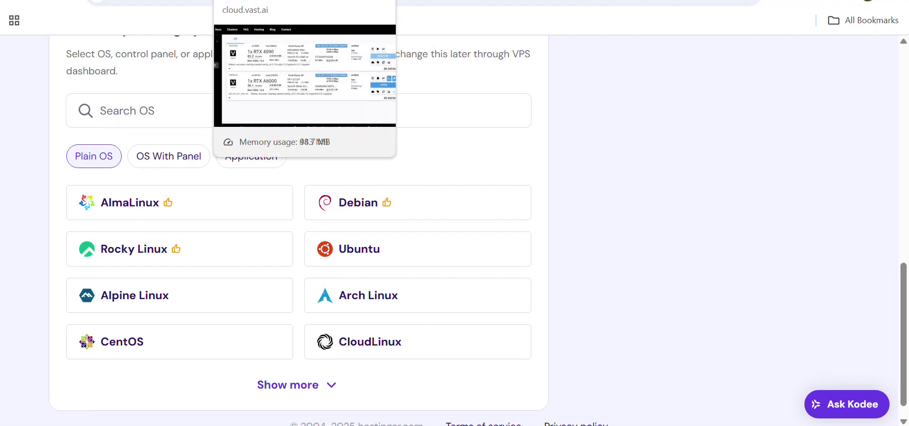
- Switch to the n8n GitHub repository and read the README's Quick Start instructions for npx and Docker
{"action": "key", "text": "ctrl+Tab"}
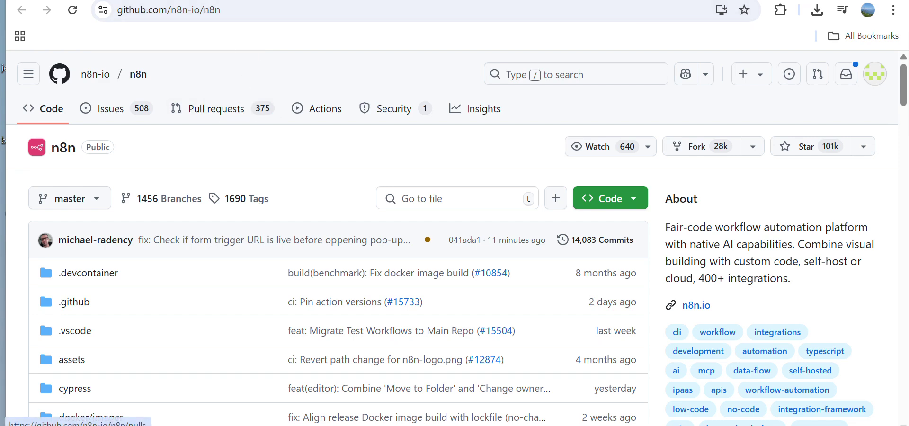
{"action": "scroll", "coordinate": [240, 254], "scroll_direction": "down", "scroll_amount": 5}
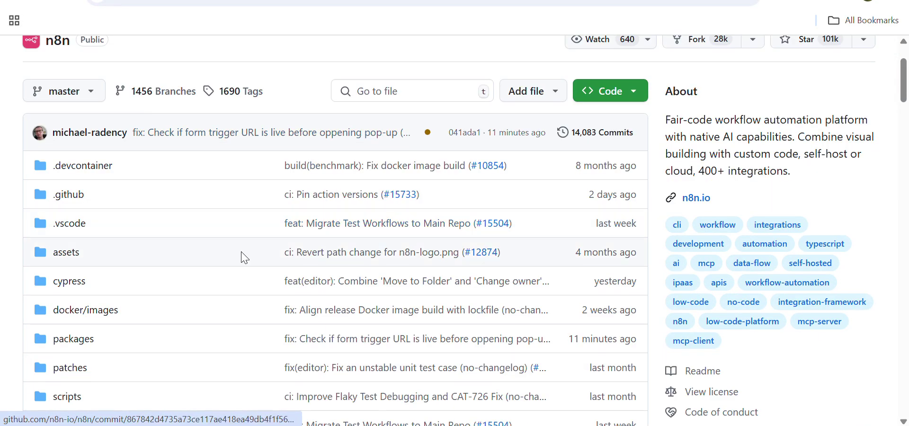
{"action": "scroll", "coordinate": [104, 282], "scroll_direction": "down", "scroll_amount": 10}
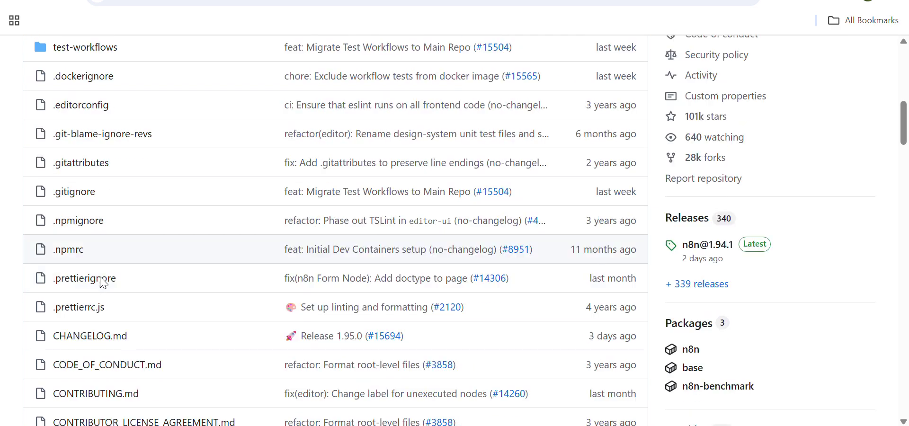
{"action": "scroll", "coordinate": [103, 283], "scroll_direction": "down", "scroll_amount": 10}
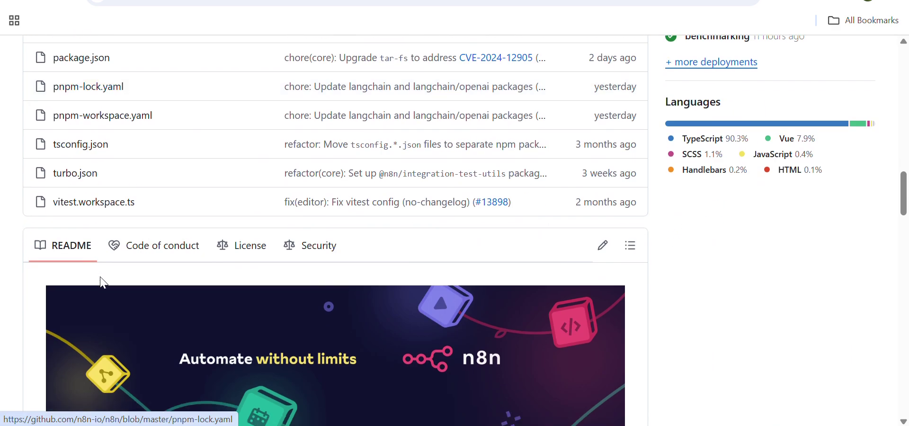
{"action": "scroll", "coordinate": [102, 277], "scroll_direction": "down", "scroll_amount": 10}
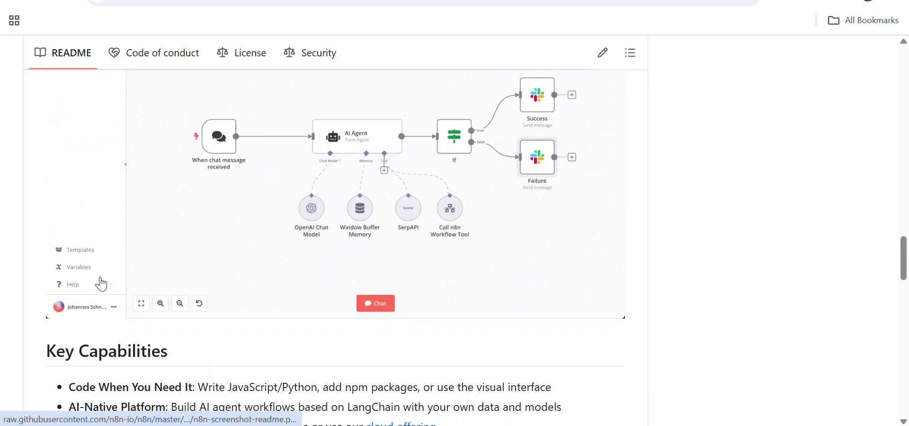
{"action": "scroll", "coordinate": [103, 283], "scroll_direction": "down", "scroll_amount": 2}
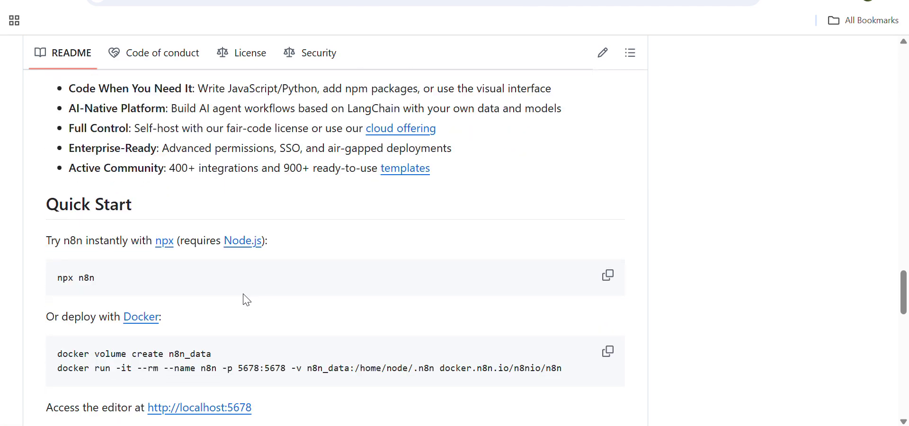
{"action": "scroll", "coordinate": [245, 293], "scroll_direction": "down", "scroll_amount": 2}
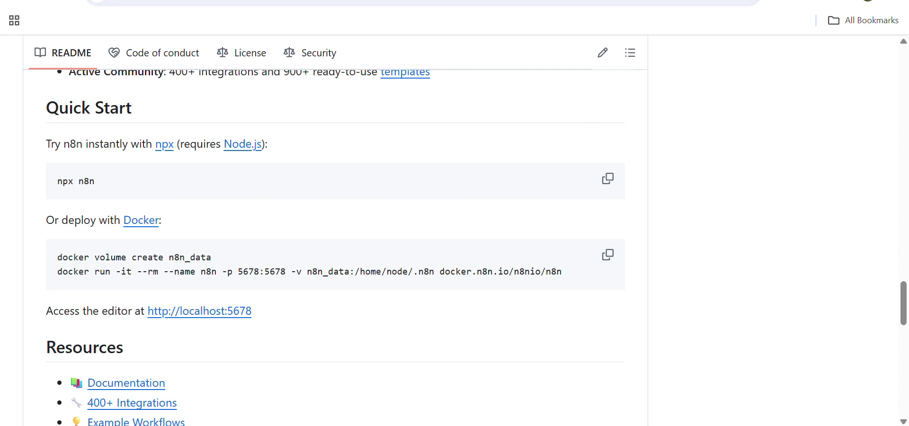
- Return to the Hostinger cart and review the KVM 2 order from its billing period down to the plain operating systems
{"action": "left_click", "coordinate": [739, 0]}
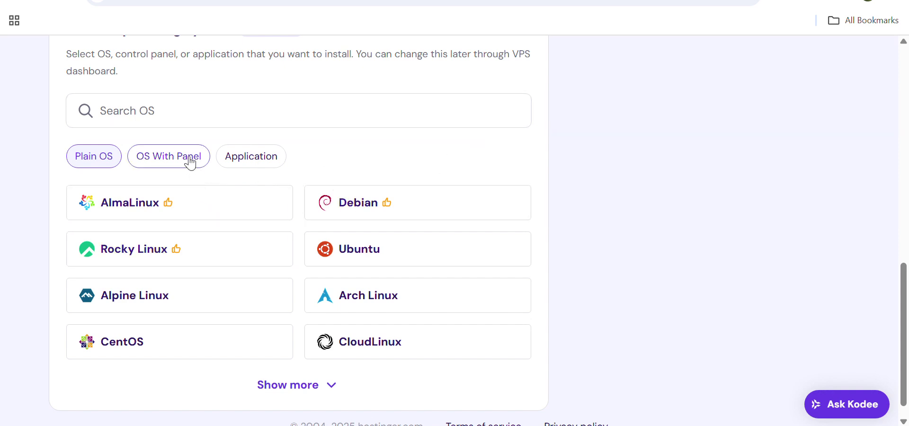
{"action": "scroll", "coordinate": [701, 112], "scroll_direction": "up", "scroll_amount": 12}
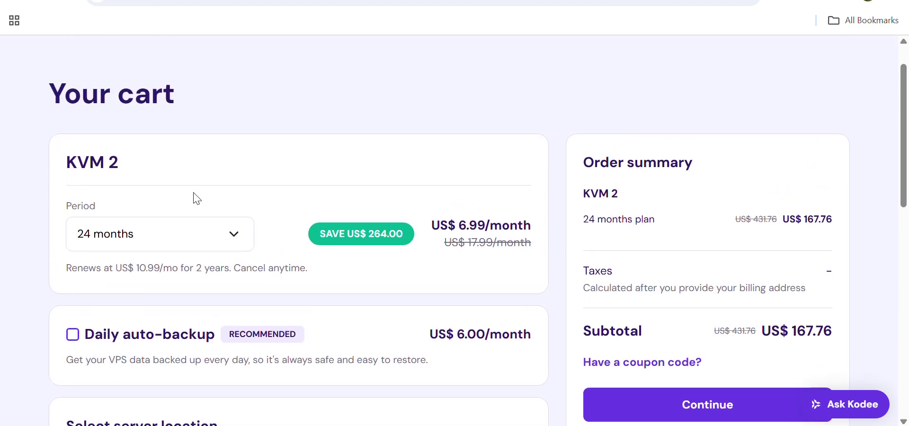
{"action": "scroll", "coordinate": [48, 314], "scroll_direction": "down", "scroll_amount": 2}
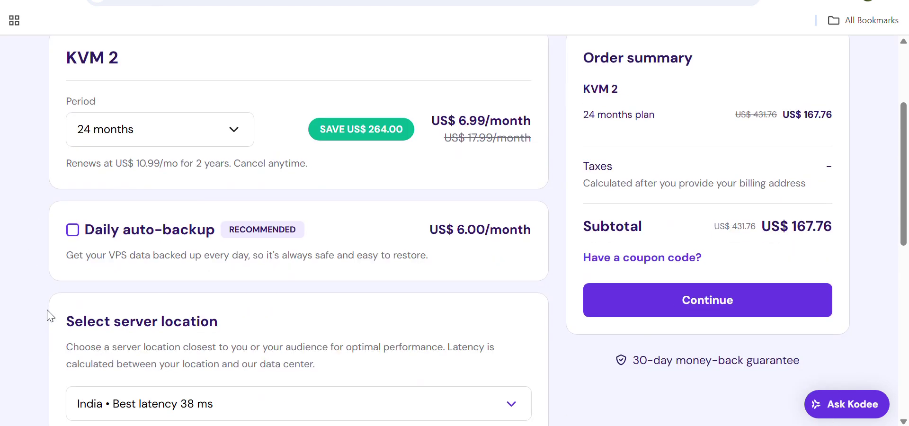
{"action": "scroll", "coordinate": [47, 314], "scroll_direction": "down", "scroll_amount": 2}
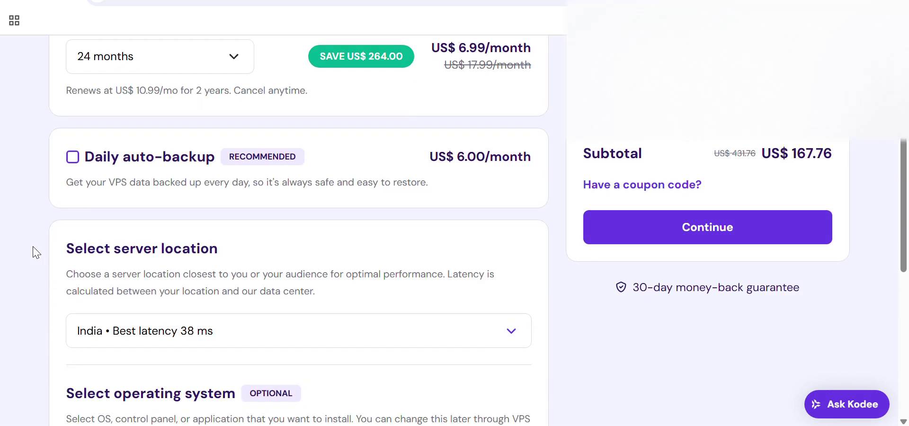
{"action": "scroll", "coordinate": [36, 252], "scroll_direction": "down", "scroll_amount": 4}
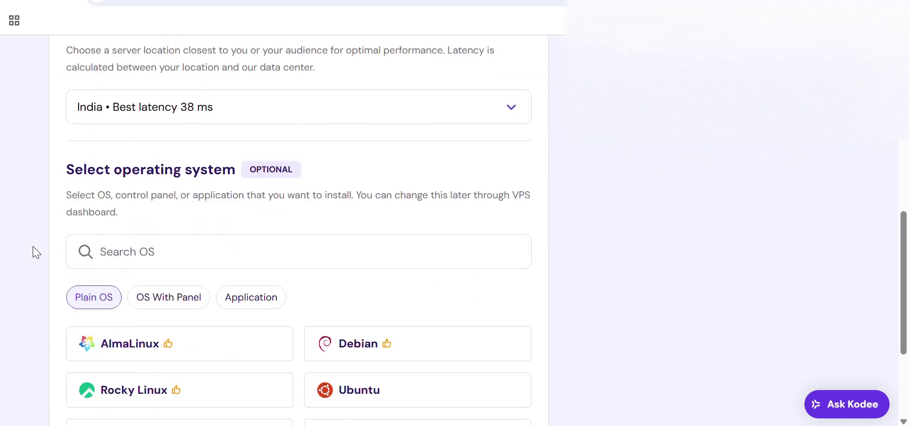
{"action": "scroll", "coordinate": [26, 264], "scroll_direction": "down", "scroll_amount": 3}
{"action": "scroll", "coordinate": [26, 281], "scroll_direction": "up", "scroll_amount": 15}
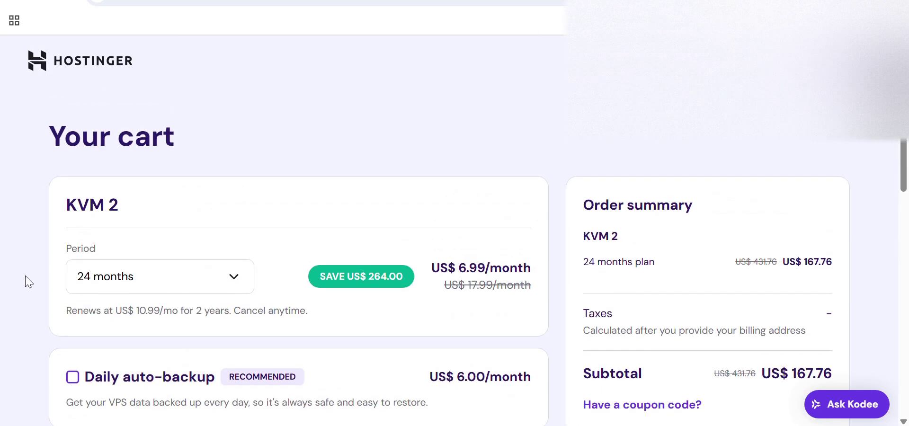
{"action": "scroll", "coordinate": [26, 282], "scroll_direction": "down", "scroll_amount": 2}
{"action": "scroll", "coordinate": [24, 282], "scroll_direction": "up", "scroll_amount": 3}
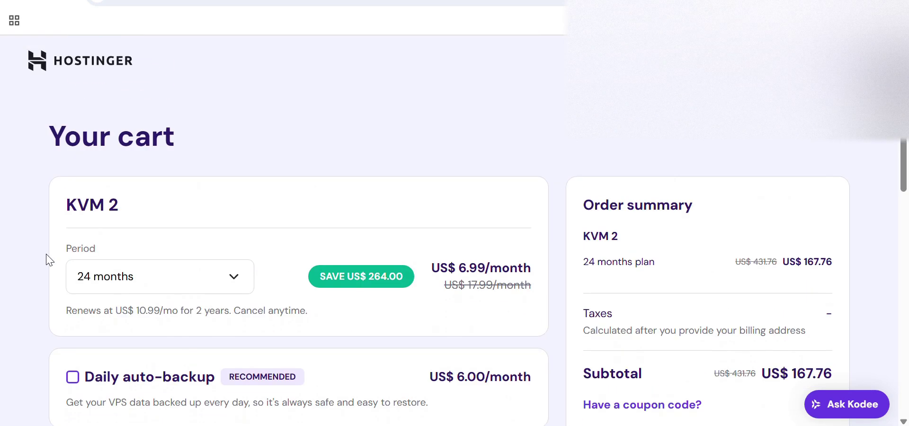
- List the installable applications for the KVM 2 server, view the n8n template's details and cancel its selection
{"action": "double_click", "coordinate": [96, 204]}
{"action": "scroll", "coordinate": [95, 204], "scroll_direction": "down", "scroll_amount": 10}
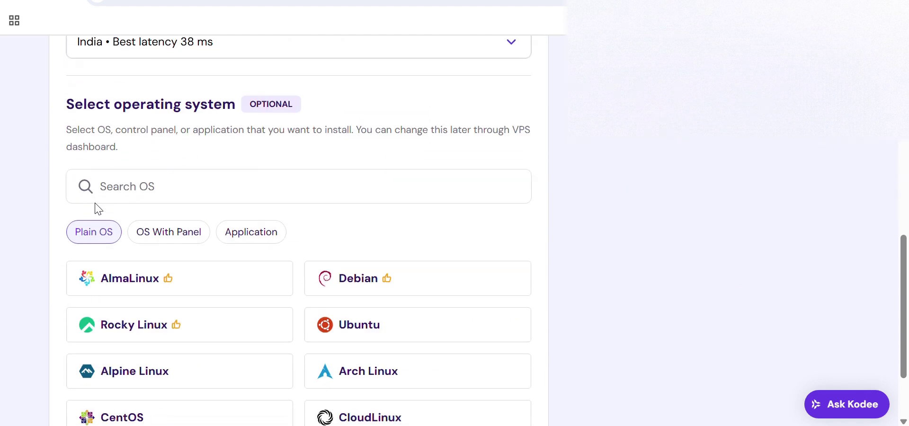
{"action": "scroll", "coordinate": [96, 207], "scroll_direction": "down", "scroll_amount": 2}
{"action": "left_click", "coordinate": [262, 182]}
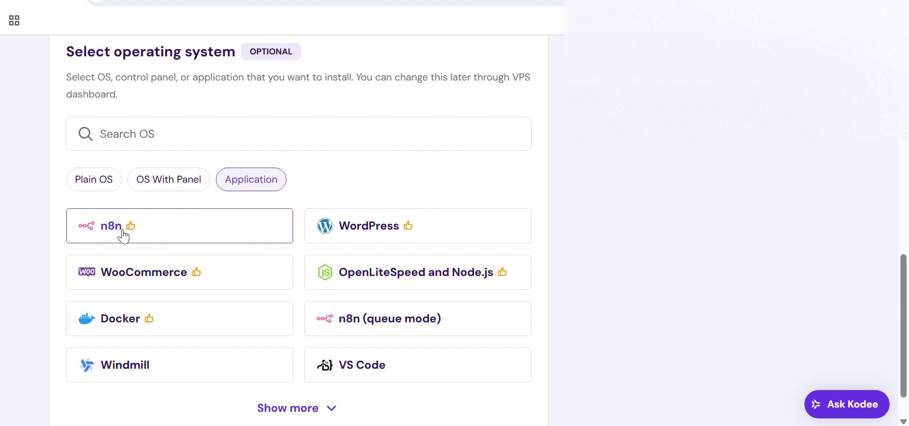
{"action": "left_click", "coordinate": [150, 231]}
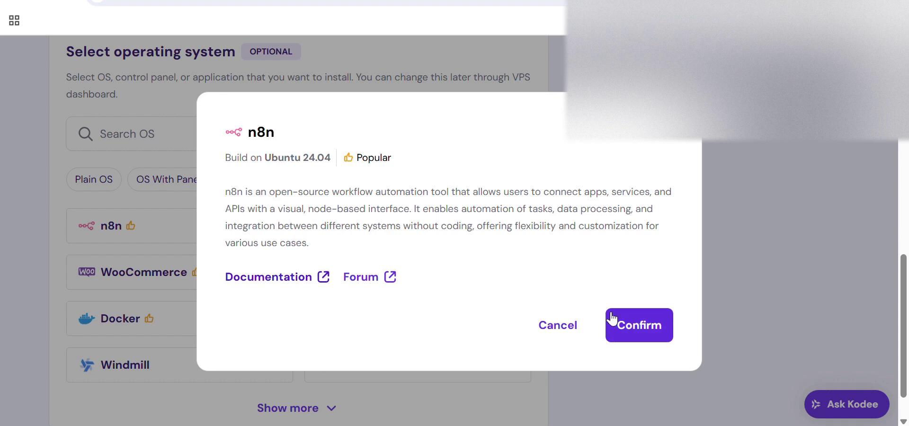
{"action": "left_click", "coordinate": [566, 333]}
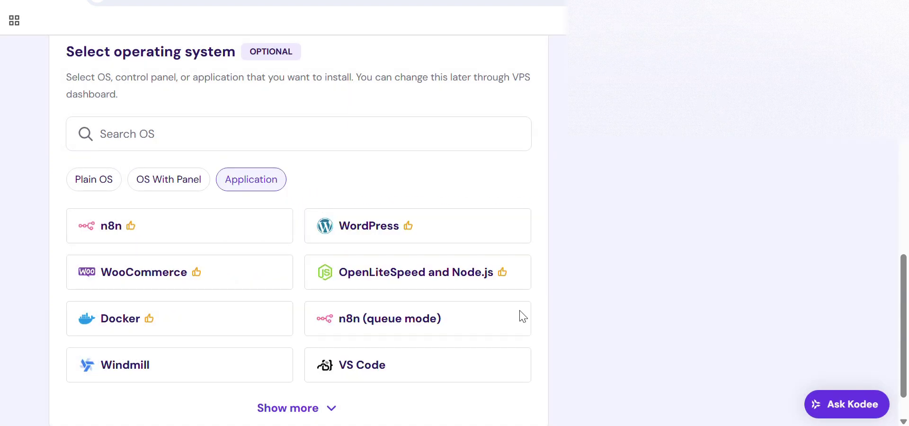
{"action": "scroll", "coordinate": [646, 246], "scroll_direction": "down", "scroll_amount": 1}
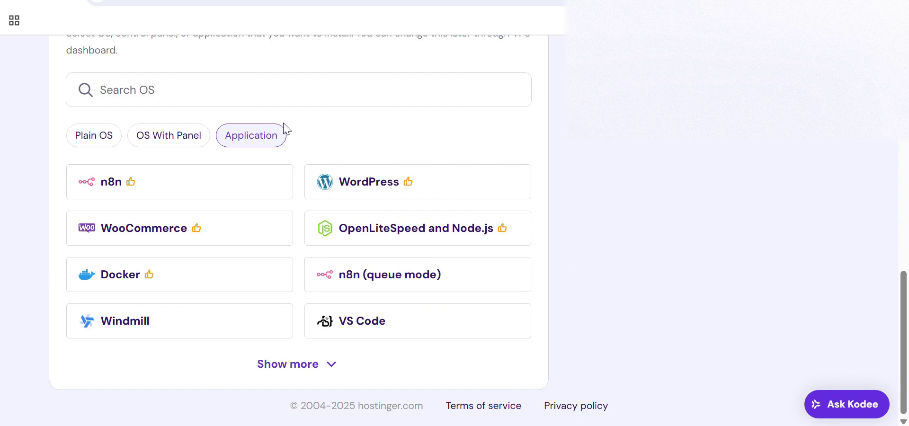
- Leave the Hostinger cart, switch to the hosted n8n instance and open My workflow from the overview
{"action": "scroll", "coordinate": [286, 129], "scroll_direction": "up", "scroll_amount": 12}
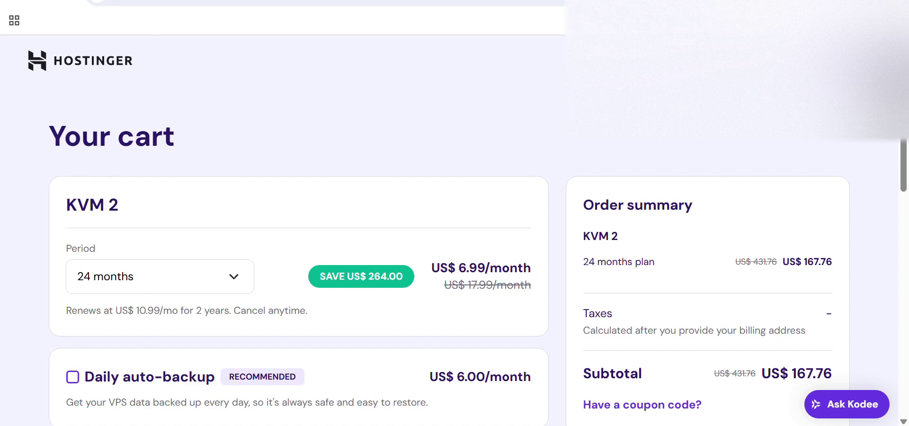
{"action": "left_click", "coordinate": [180, 3]}
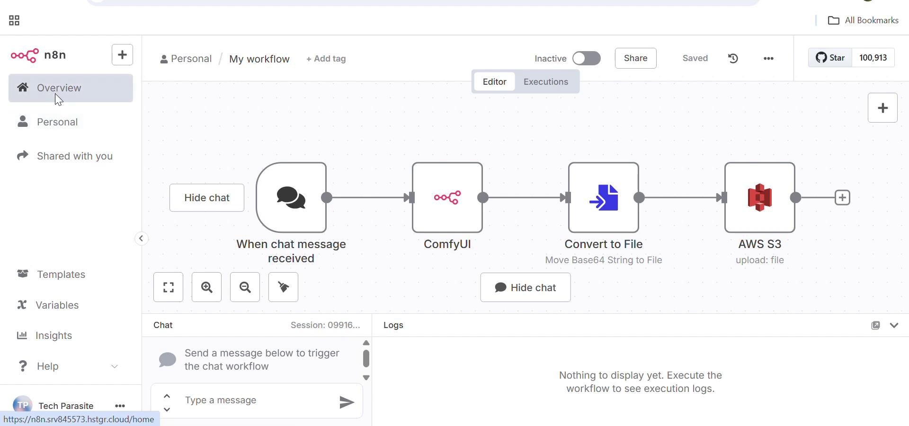
{"action": "left_click", "coordinate": [69, 100]}
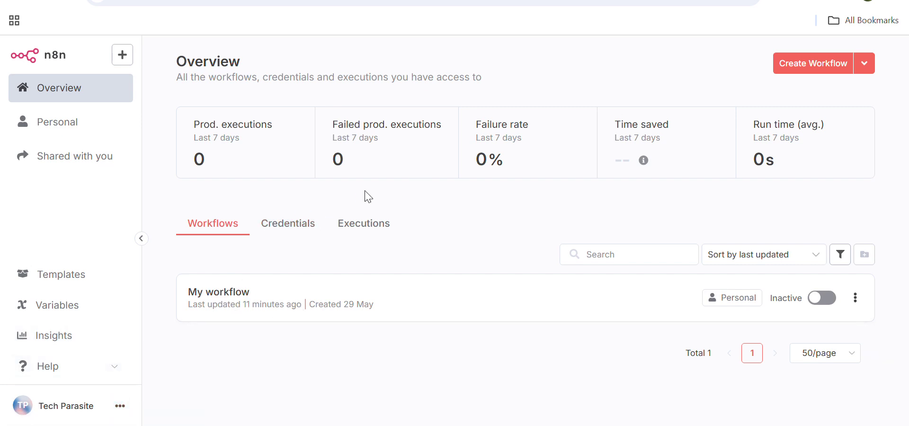
{"action": "left_click", "coordinate": [274, 295]}
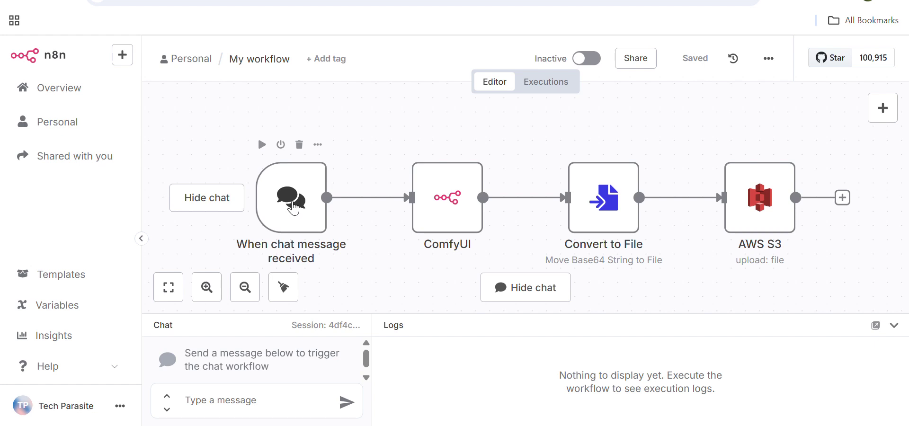
- Try to add a Chat Trigger node to the workflow by searching the nodes for "chat"
{"action": "left_click", "coordinate": [293, 209]}
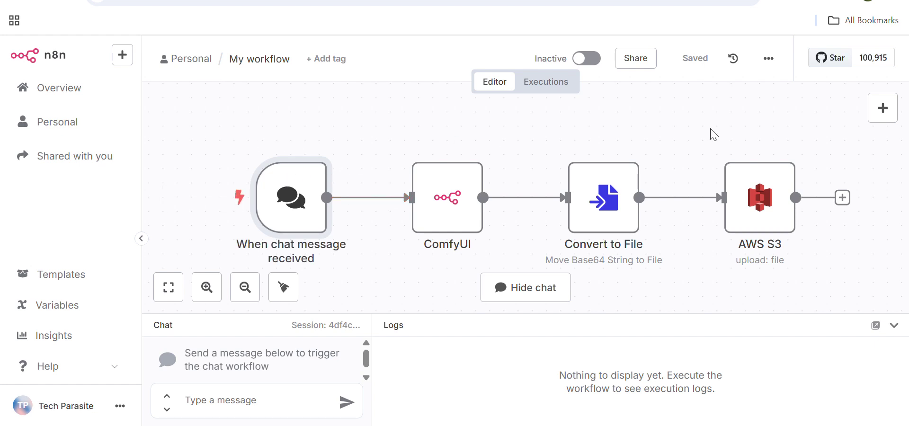
{"action": "mouse_move", "coordinate": [882, 114]}
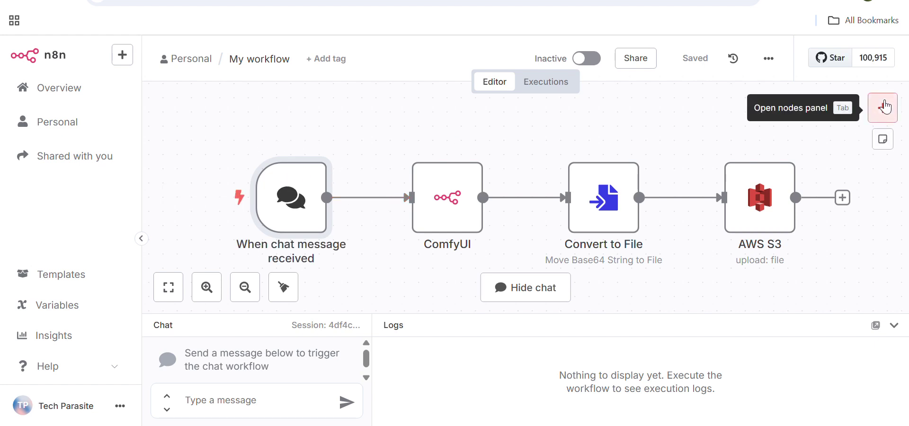
{"action": "left_click", "coordinate": [883, 111]}
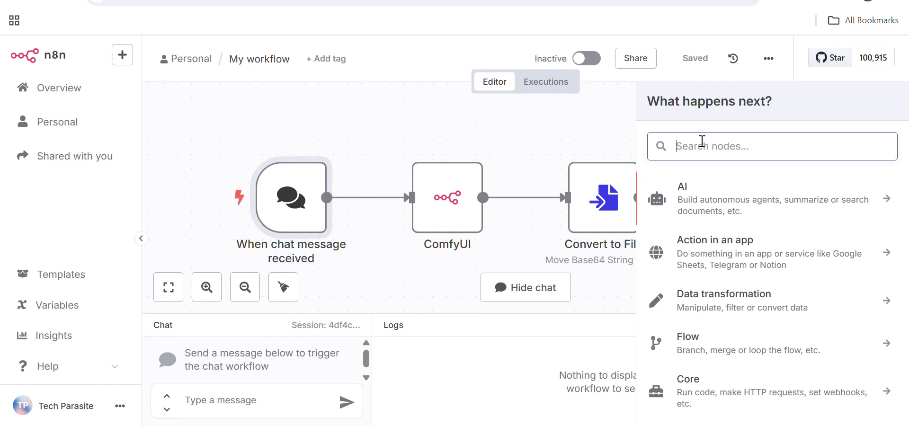
{"action": "type", "text": "chat"}
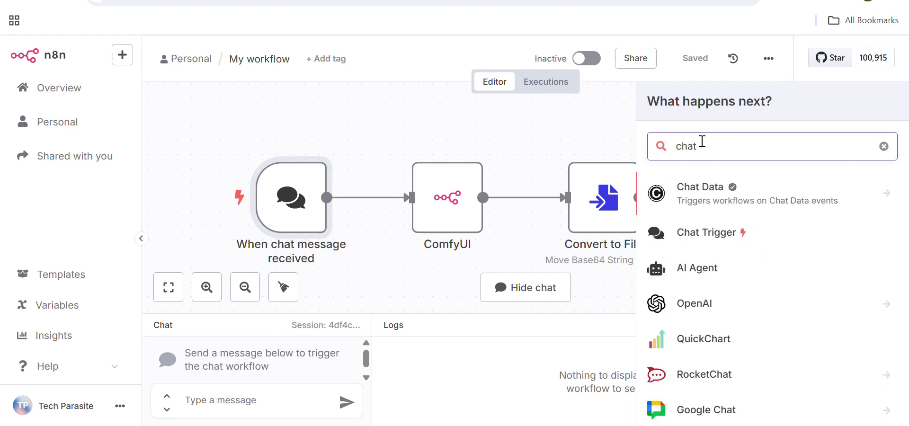
{"action": "left_click", "coordinate": [728, 233]}
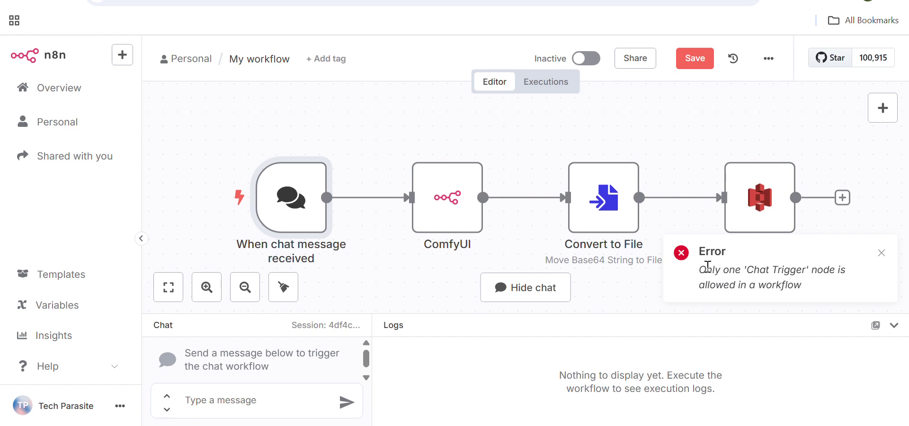
{"action": "left_click_drag", "start_coordinate": [709, 273], "coordinate": [781, 285]}
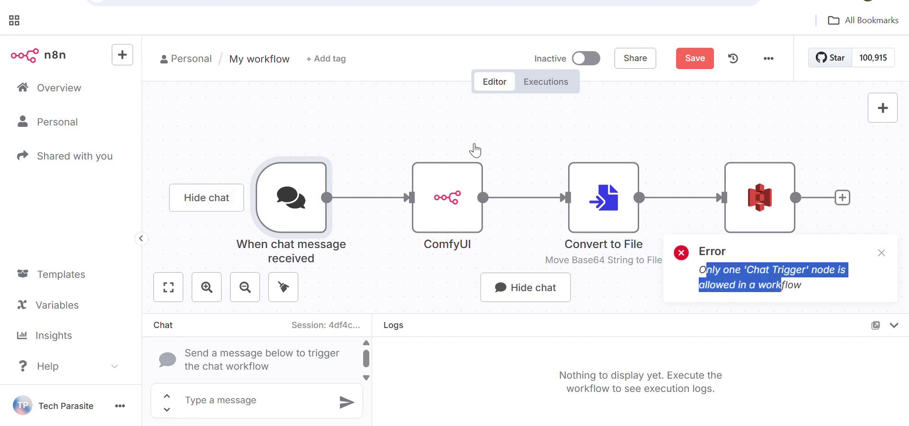
- Dismiss the node search, return to the canvas and save the workflow
{"action": "left_click", "coordinate": [879, 105]}
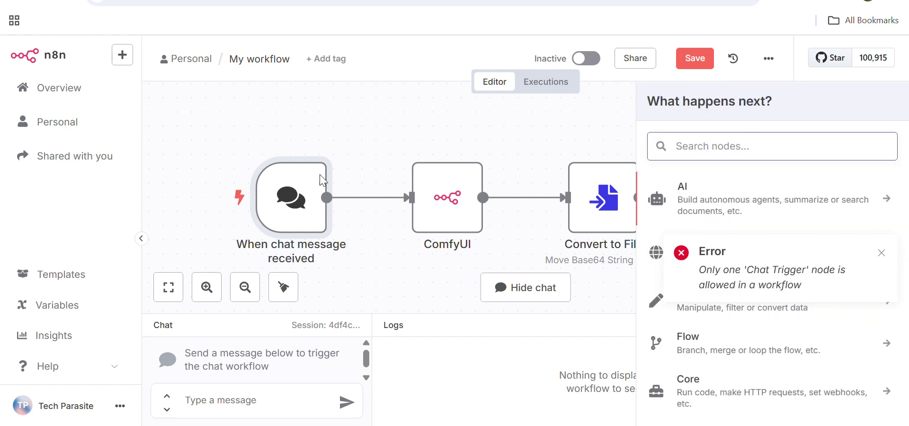
{"action": "left_click", "coordinate": [288, 197]}
{"action": "mouse_move", "coordinate": [304, 209]}
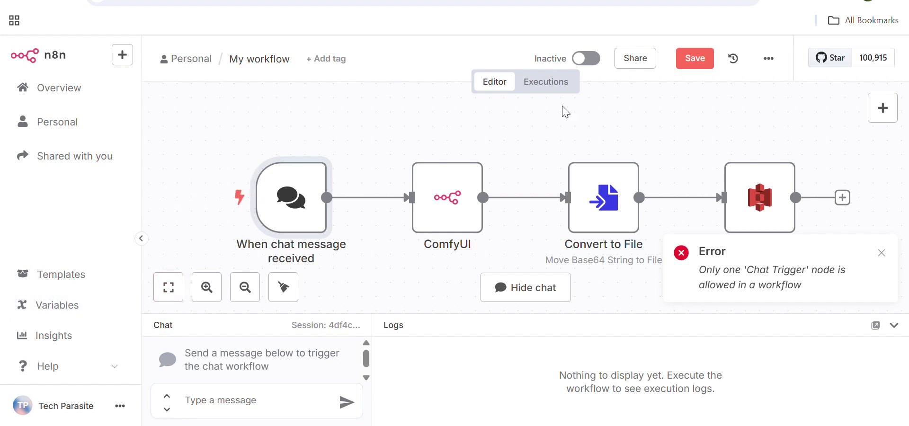
{"action": "left_click", "coordinate": [695, 59]}
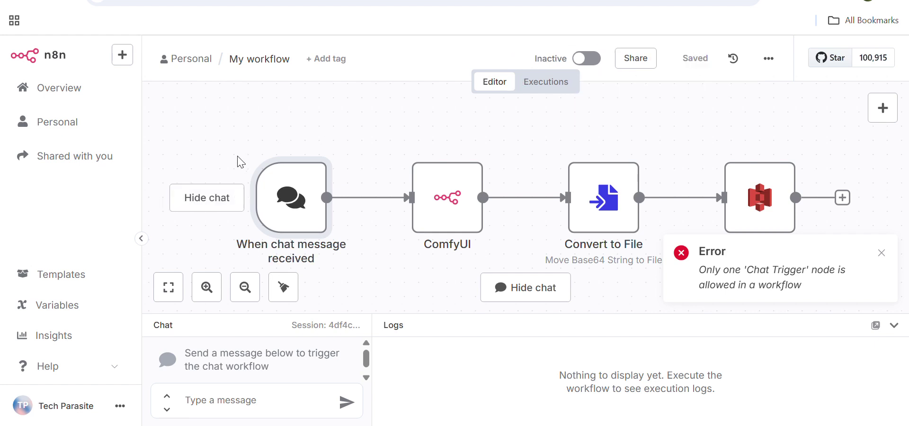
- Open the Community nodes page in the n8n settings and dismiss the error notification
{"action": "left_click", "coordinate": [120, 406]}
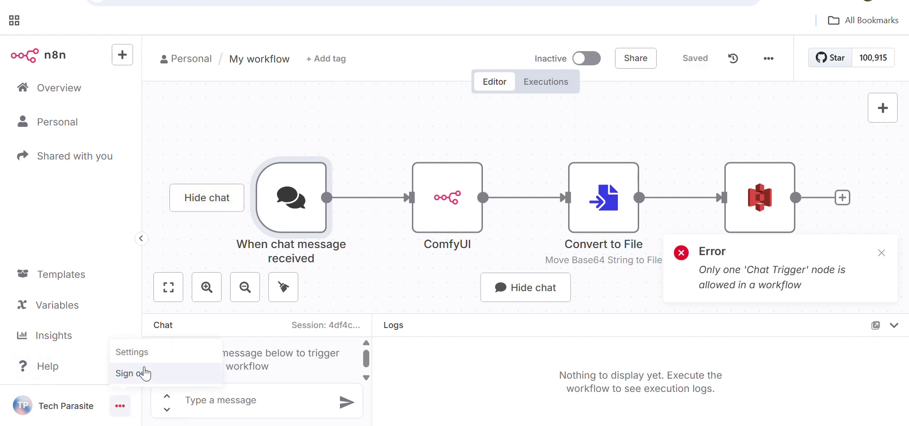
{"action": "left_click", "coordinate": [132, 353]}
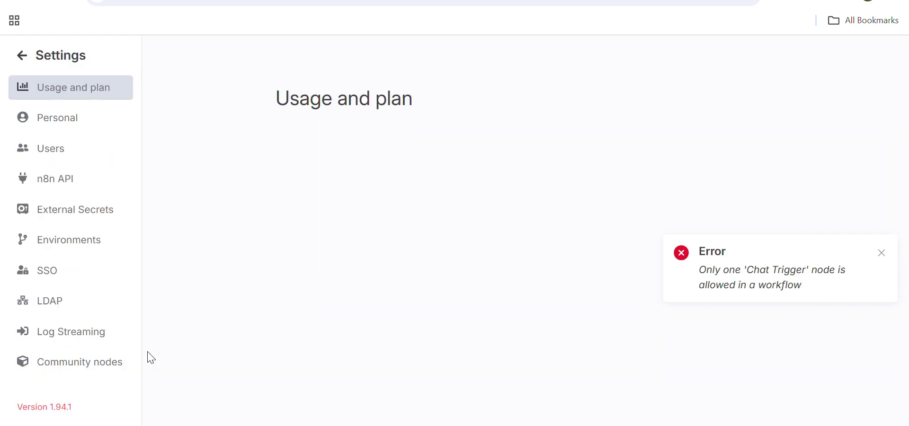
{"action": "left_click", "coordinate": [68, 371]}
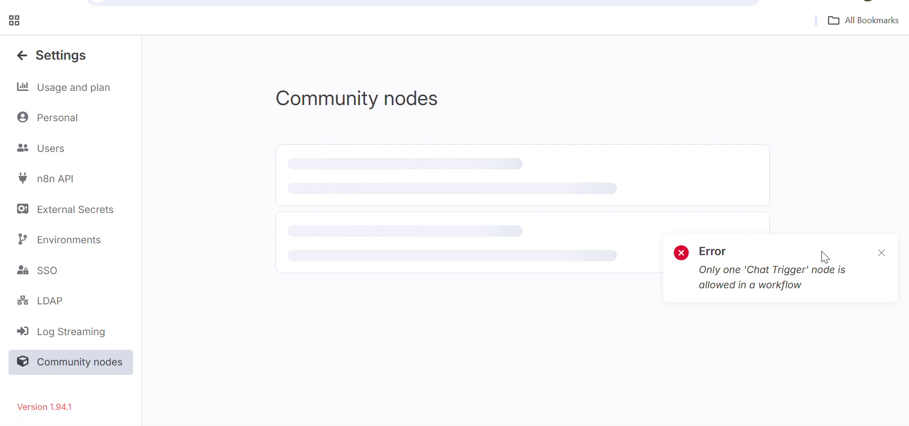
{"action": "left_click", "coordinate": [881, 254]}
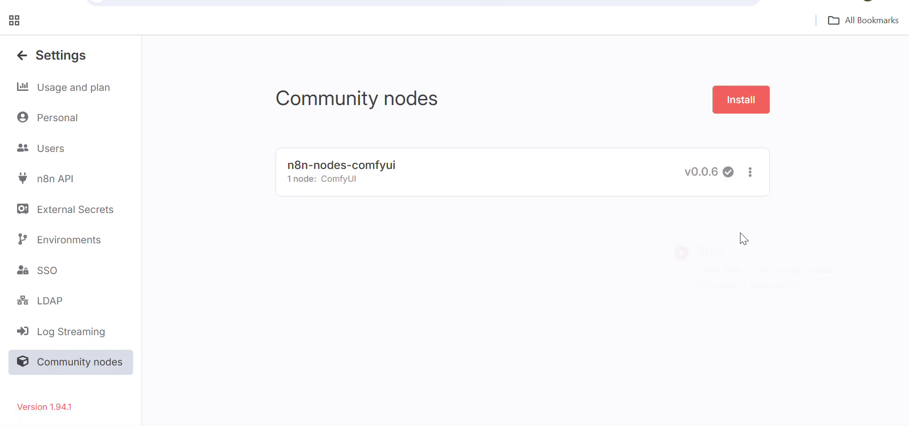
- Fill in the community node installation with the copied package name n8n-nodes-comfyui, accept the risks, and close it without installing
{"action": "triple_click", "coordinate": [321, 165]}
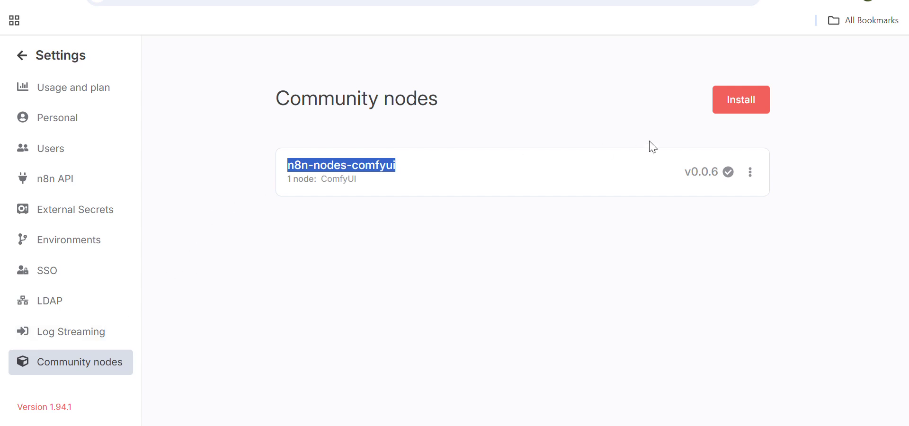
{"action": "left_click", "coordinate": [341, 162]}
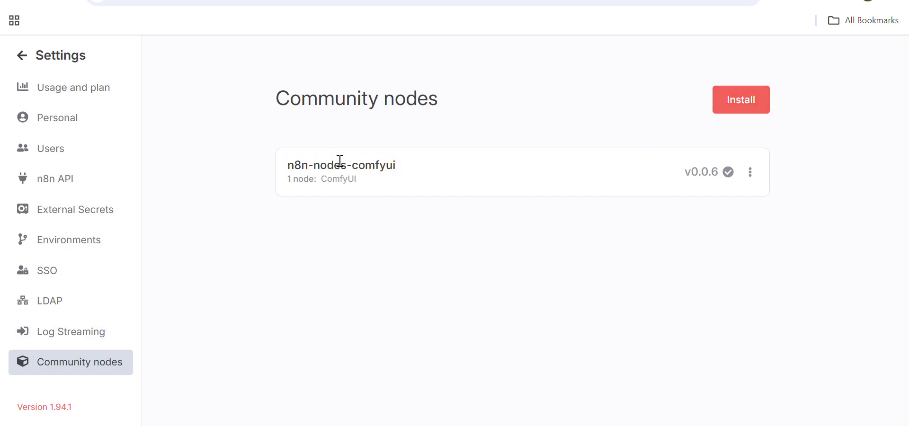
{"action": "triple_click", "coordinate": [340, 164]}
{"action": "key", "text": "ctrl+c"}
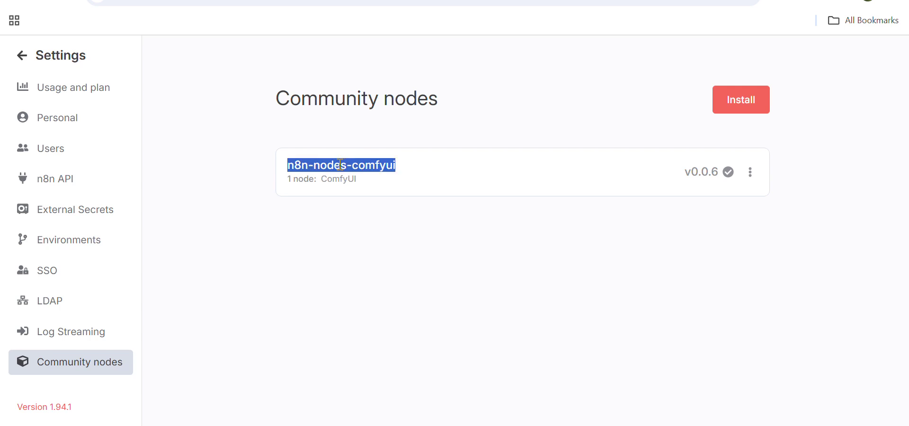
{"action": "left_click", "coordinate": [754, 103]}
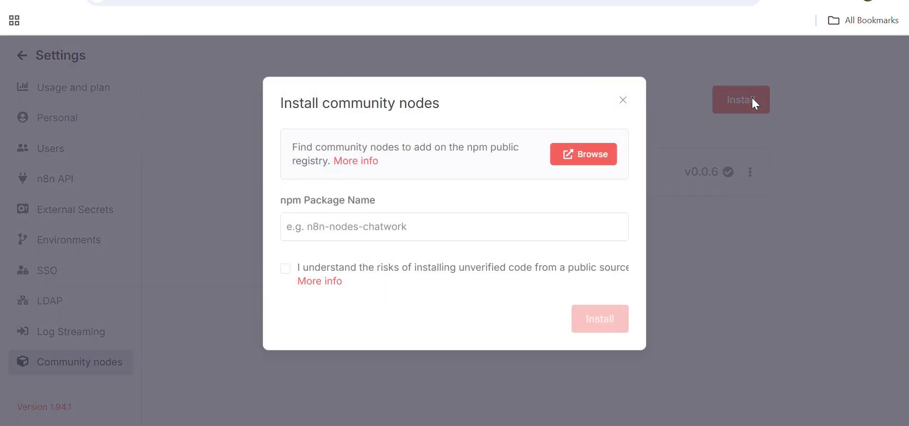
{"action": "left_click", "coordinate": [339, 231]}
{"action": "key", "text": "ctrl+v"}
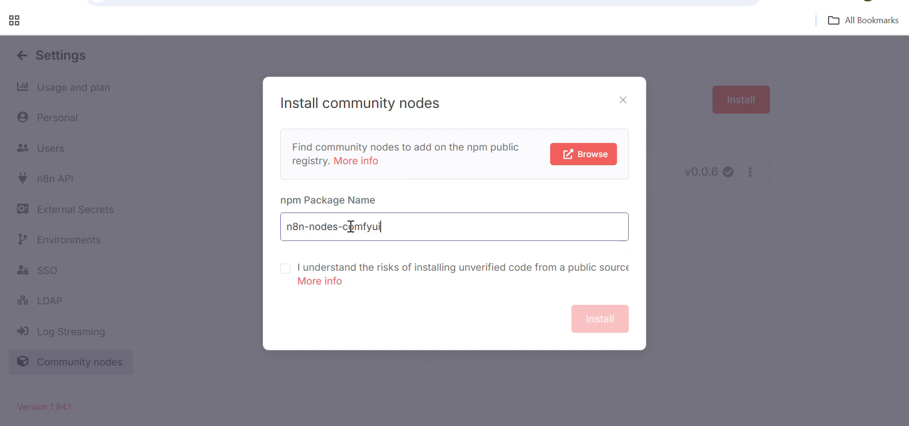
{"action": "left_click", "coordinate": [284, 270]}
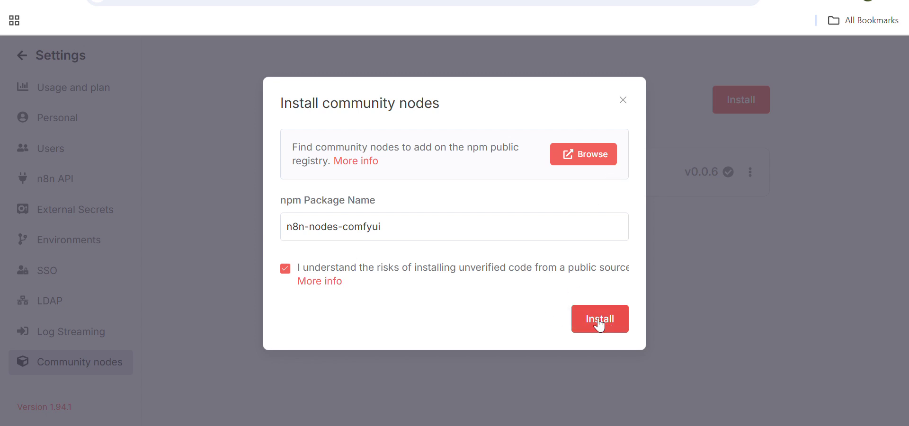
{"action": "left_click", "coordinate": [623, 100]}
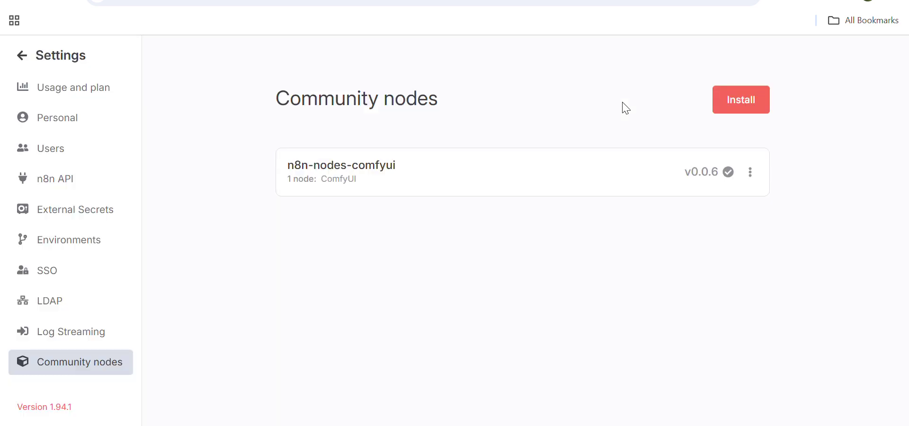
- Return from the community nodes settings to the workflow and search the available nodes for "comfyui"
{"action": "triple_click", "coordinate": [346, 170]}
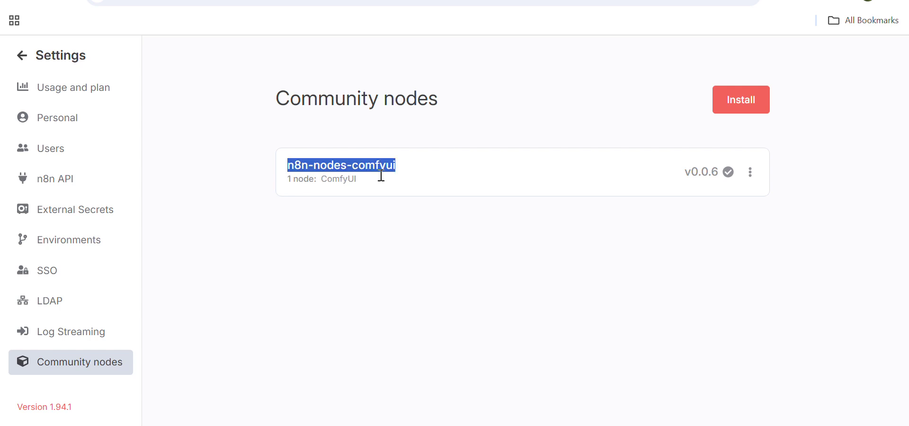
{"action": "left_click", "coordinate": [519, 251]}
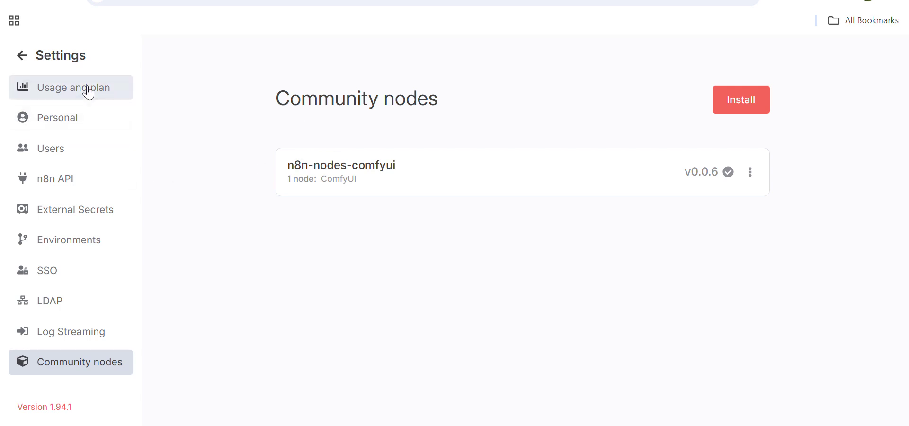
{"action": "left_click", "coordinate": [25, 58]}
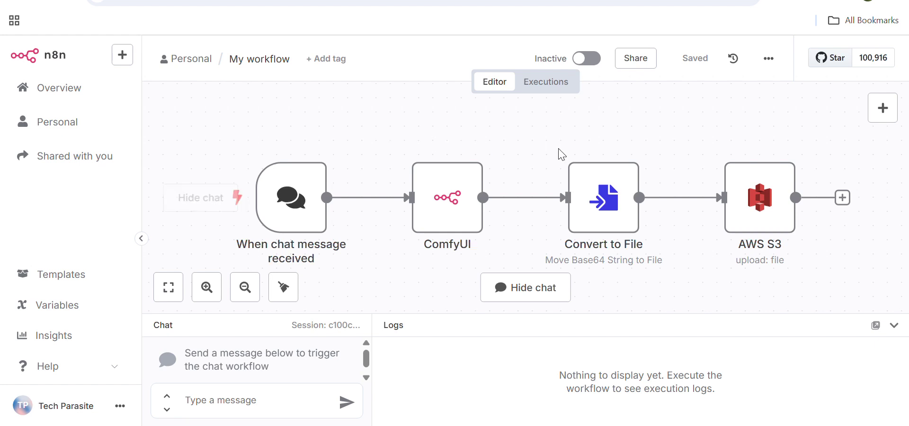
{"action": "left_click", "coordinate": [883, 109]}
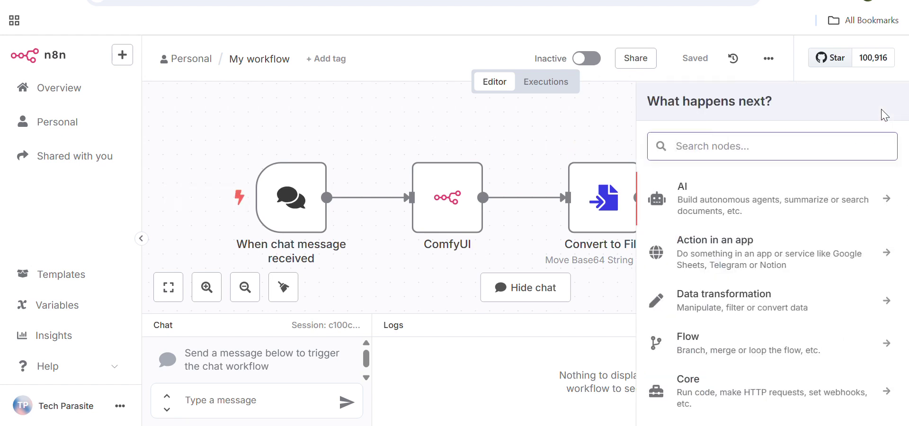
{"action": "type", "text": "comfyu"}
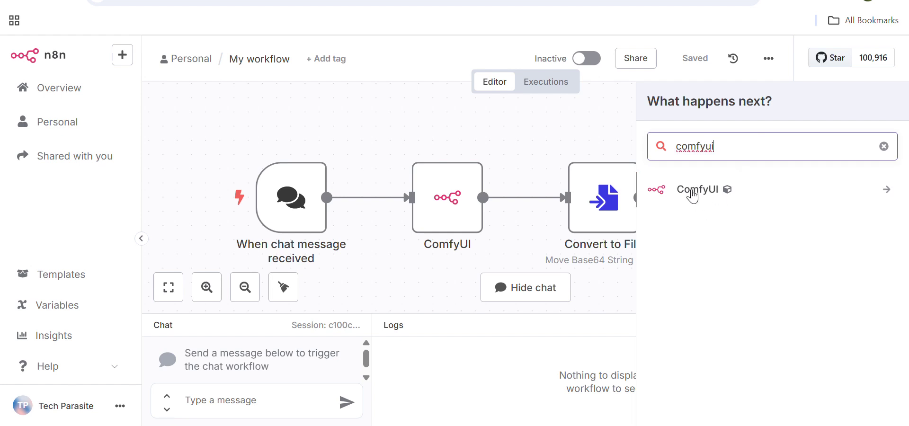
{"action": "type", "text": "i"}
{"action": "left_click", "coordinate": [523, 121]}
{"action": "mouse_move", "coordinate": [448, 201]}
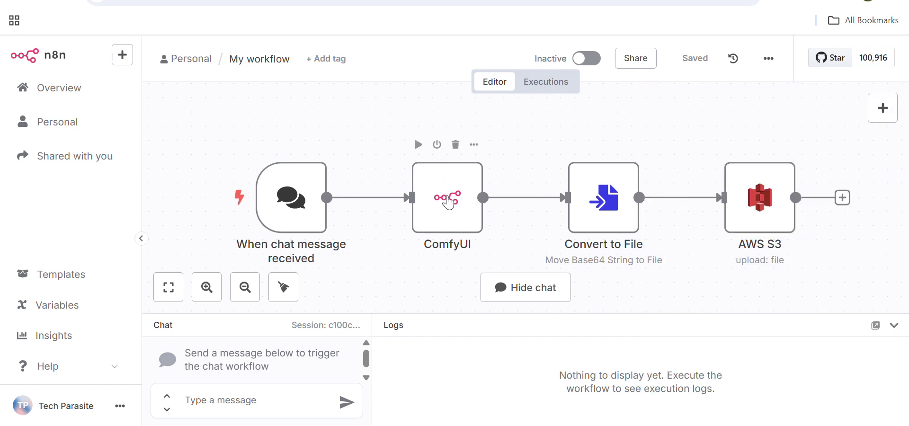
- Open the ComfyUI node's settings and start a new ComfyUI API credential for it
{"action": "left_click", "coordinate": [457, 207]}
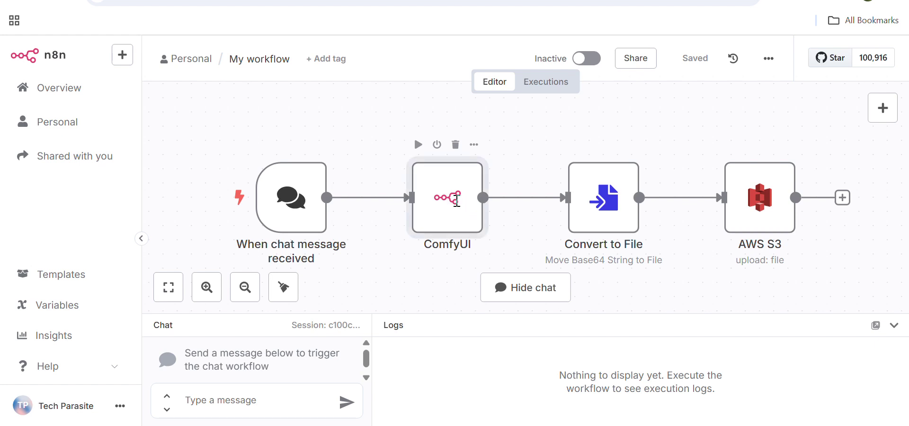
{"action": "double_click", "coordinate": [457, 201]}
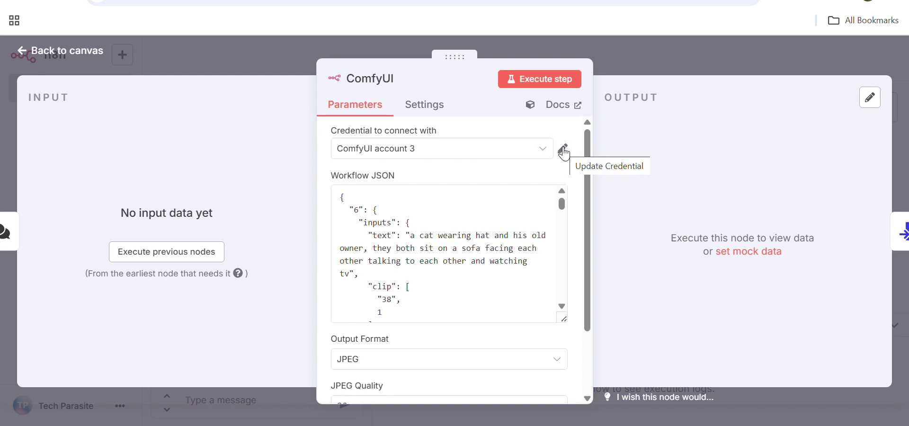
{"action": "left_click", "coordinate": [444, 149]}
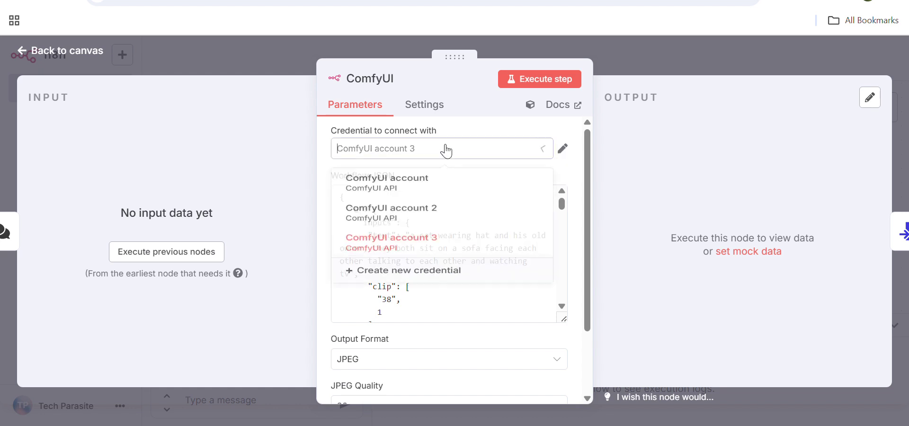
{"action": "left_click", "coordinate": [445, 149]}
{"action": "left_click", "coordinate": [445, 150]}
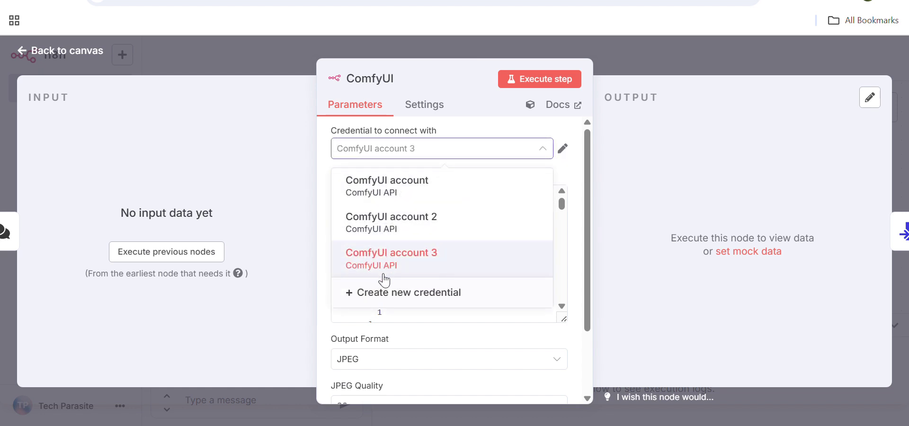
{"action": "left_click", "coordinate": [384, 294]}
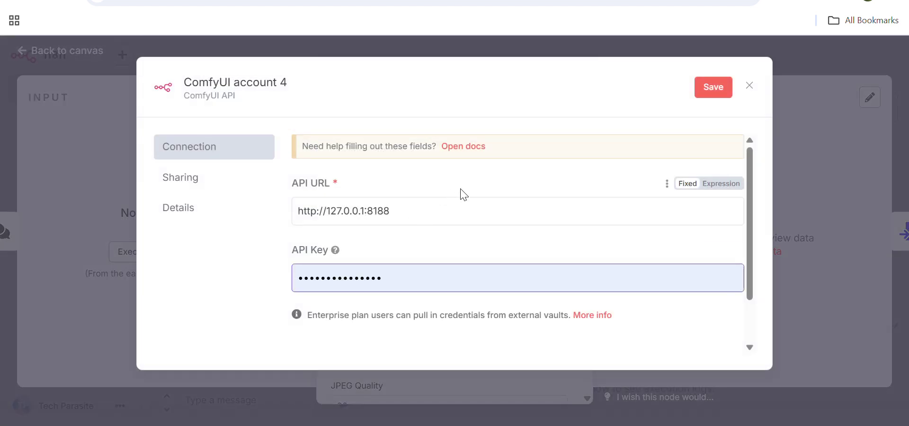
{"action": "left_click", "coordinate": [450, 209]}
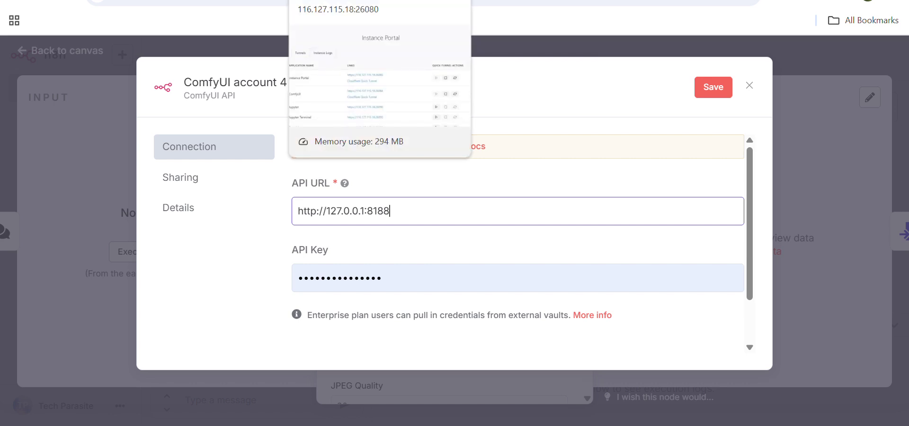
- Open ComfyUI through its direct IP link in the Instance Portal and examine the page's address
{"action": "left_click", "coordinate": [374, 0]}
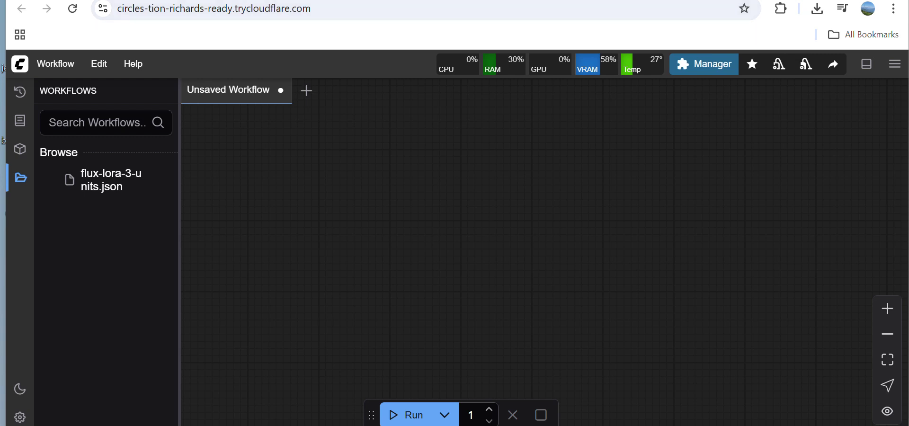
{"action": "key", "text": "ctrl+Tab"}
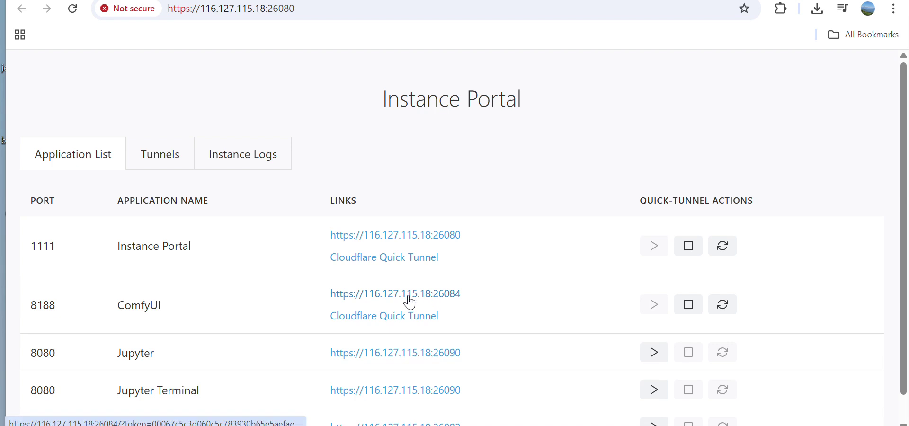
{"action": "left_click", "coordinate": [358, 295]}
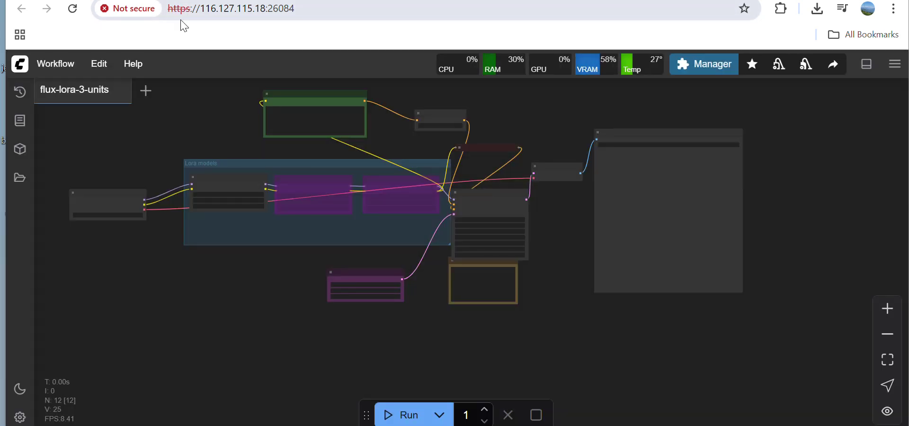
{"action": "left_click", "coordinate": [183, 13]}
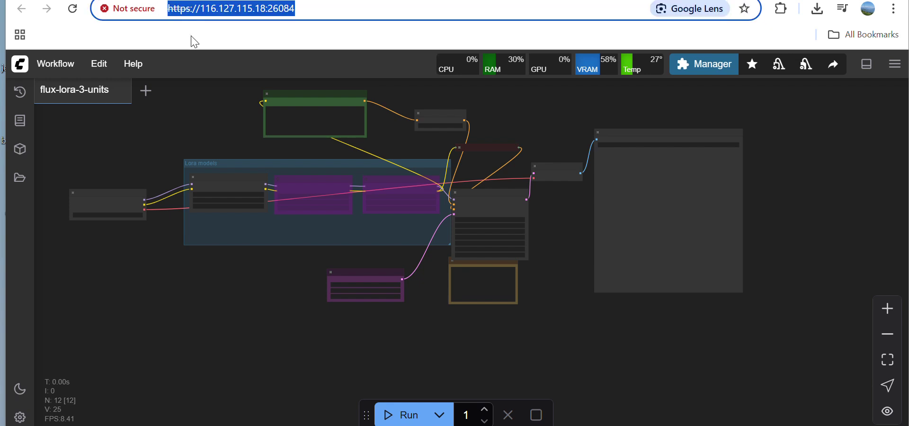
{"action": "left_click", "coordinate": [333, 8]}
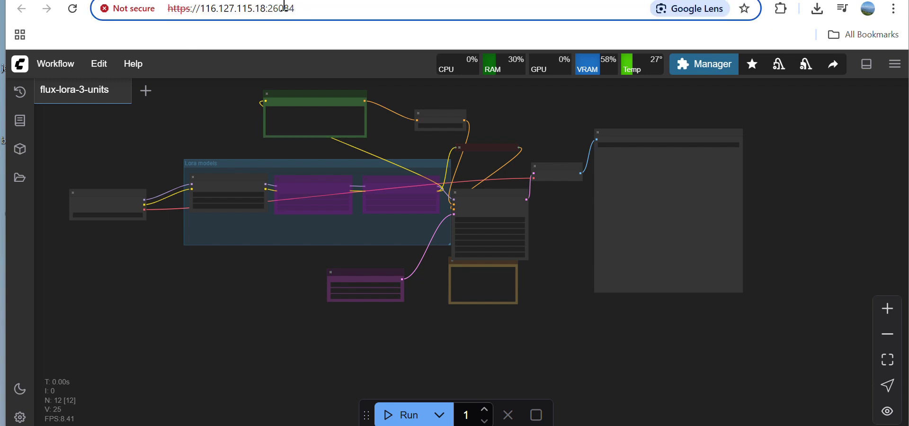
{"action": "left_click_drag", "start_coordinate": [313, 4], "coordinate": [181, 9]}
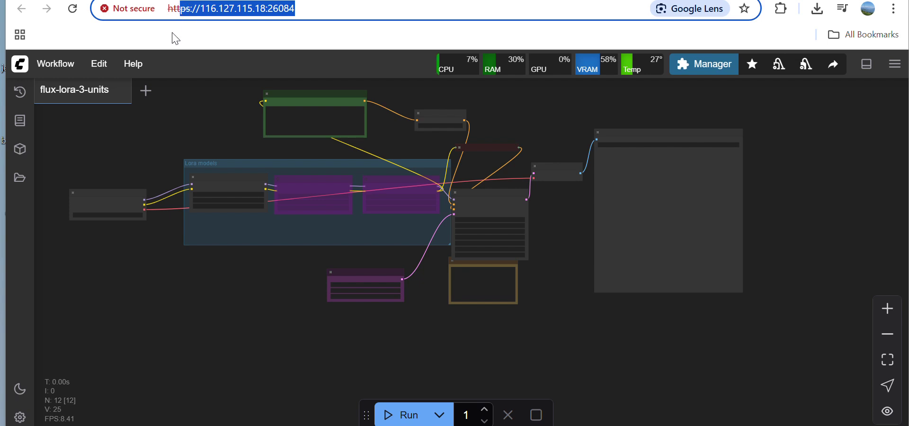
{"action": "left_click", "coordinate": [264, 17]}
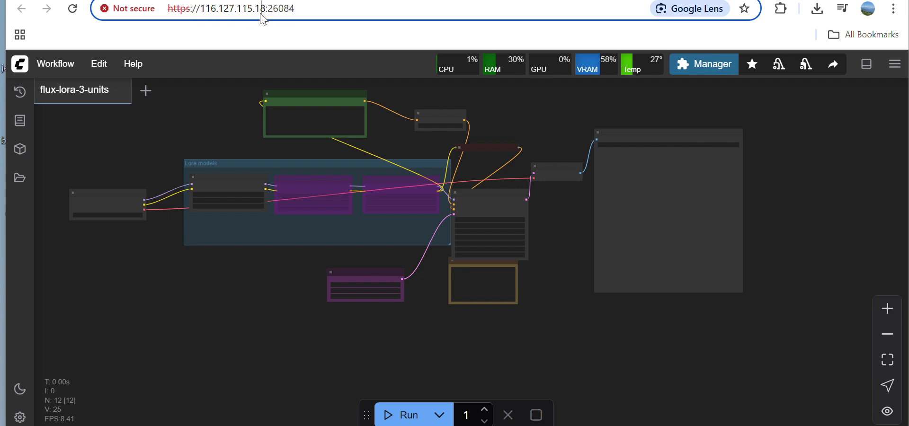
- Examine the connection security information of the direct ComfyUI address, and close it again
{"action": "left_click", "coordinate": [142, 9]}
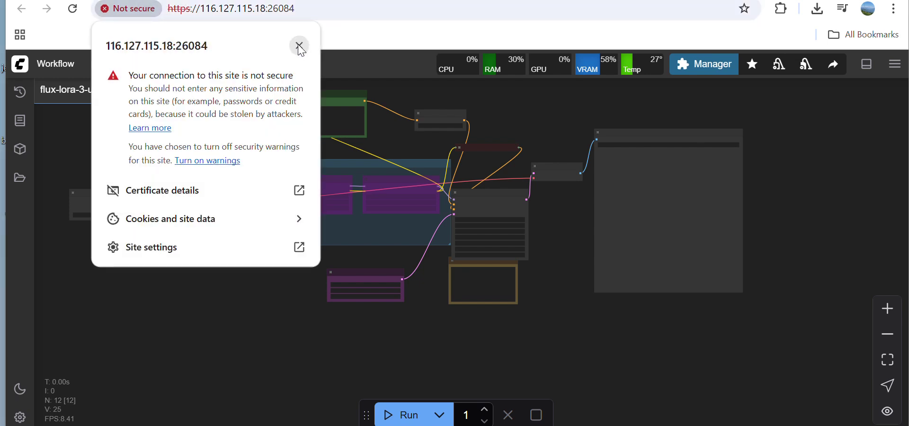
{"action": "left_click", "coordinate": [299, 45]}
{"action": "left_click", "coordinate": [133, 7]}
{"action": "left_click", "coordinate": [299, 45]}
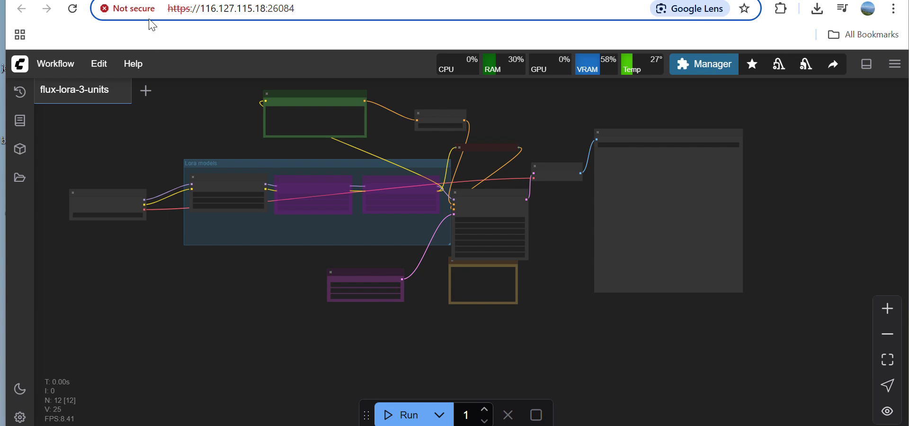
{"action": "left_click", "coordinate": [132, 8]}
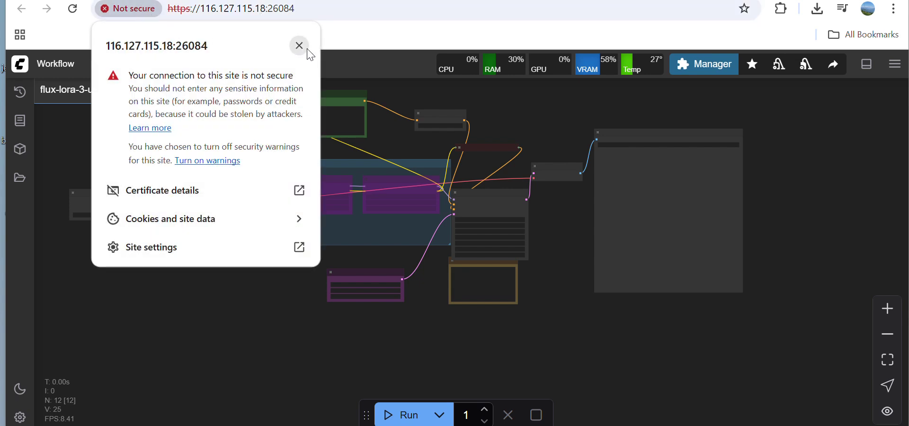
{"action": "left_click", "coordinate": [300, 45]}
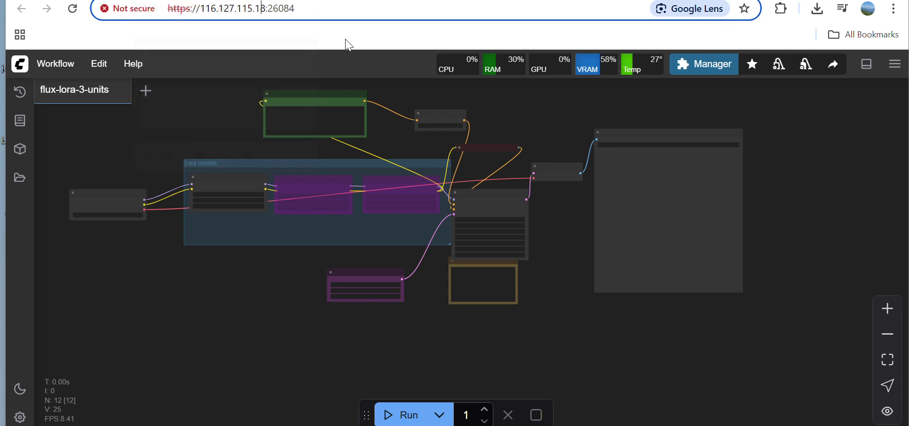
- Review ComfyUI's direct and tunnel links in the Instance Portal, and switch to the ComfyUI page served through the Cloudflare tunnel
{"action": "left_click", "coordinate": [298, 0]}
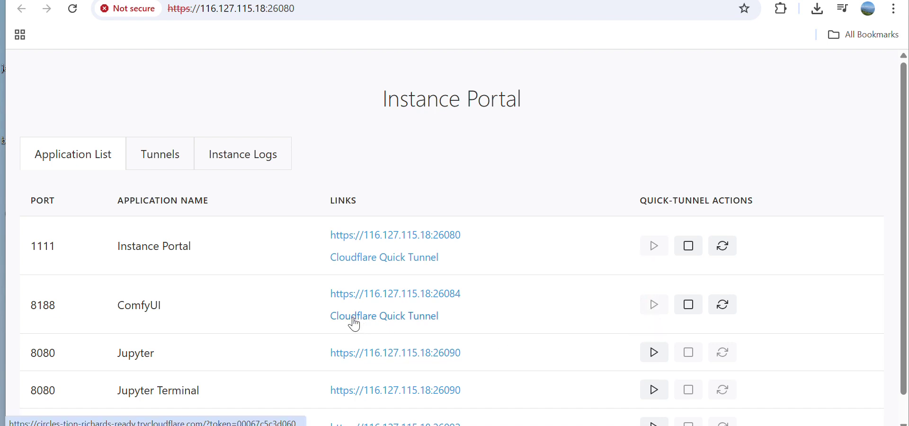
{"action": "left_click", "coordinate": [337, 293]}
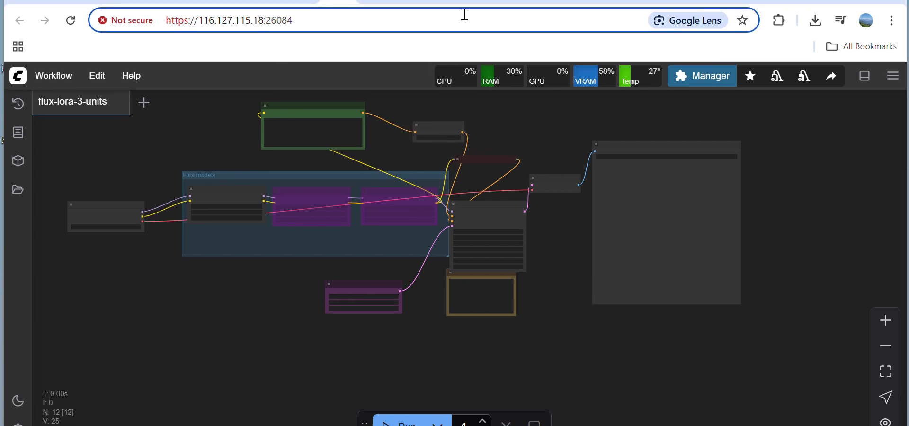
{"action": "left_click", "coordinate": [384, 4]}
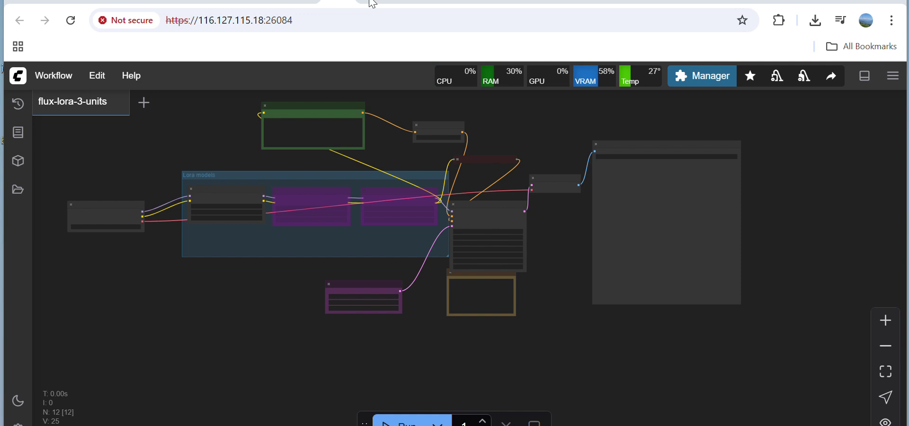
{"action": "left_click_drag", "start_coordinate": [794, 0], "coordinate": [796, 4]}
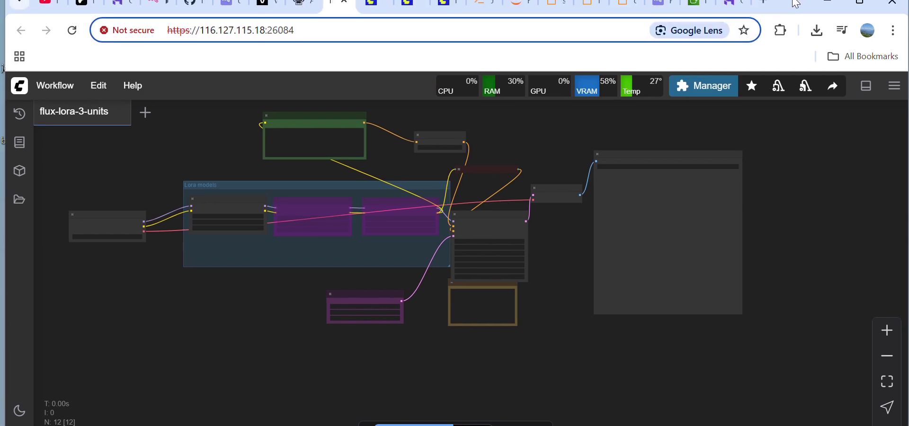
{"action": "left_click", "coordinate": [372, 4]}
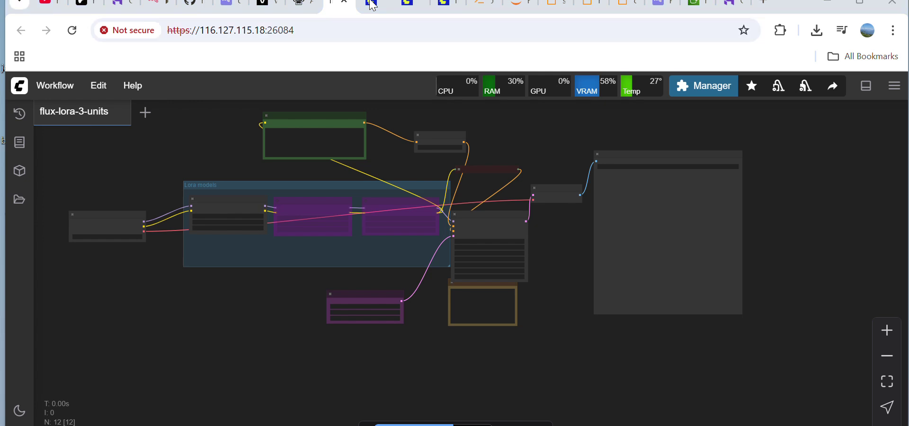
{"action": "left_click", "coordinate": [376, 7]}
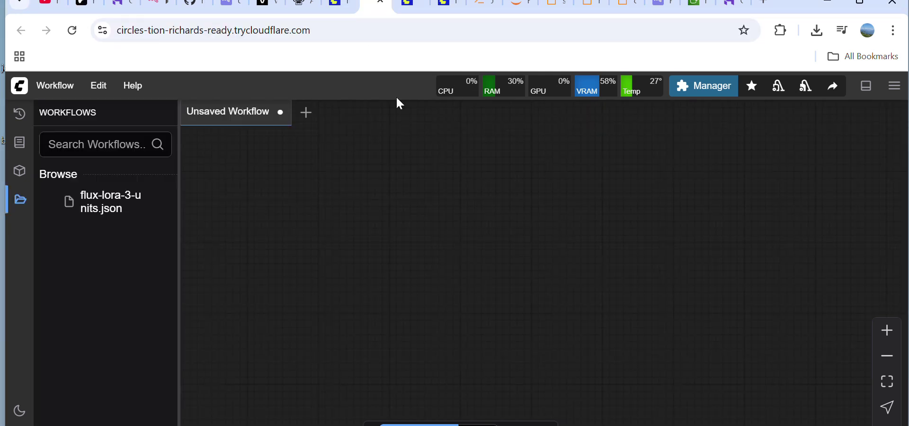
{"action": "left_click", "coordinate": [270, 32]}
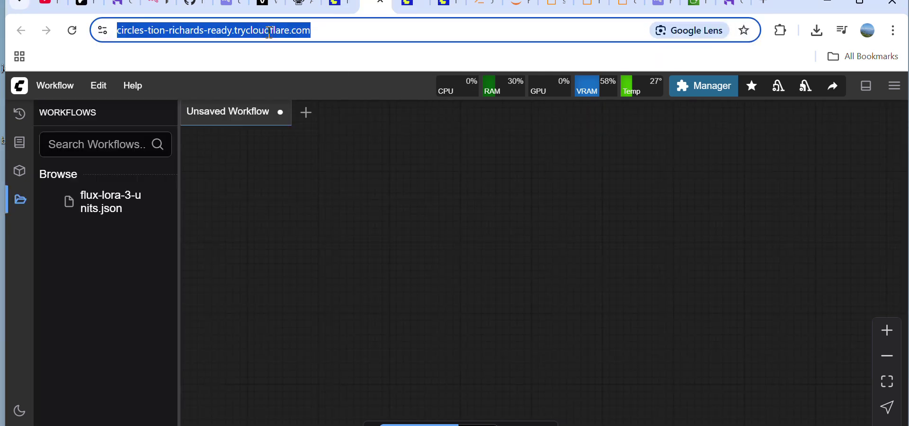
{"action": "left_click", "coordinate": [317, 35]}
{"action": "key", "text": "ctrl+a"}
{"action": "key", "text": "ctrl+c"}
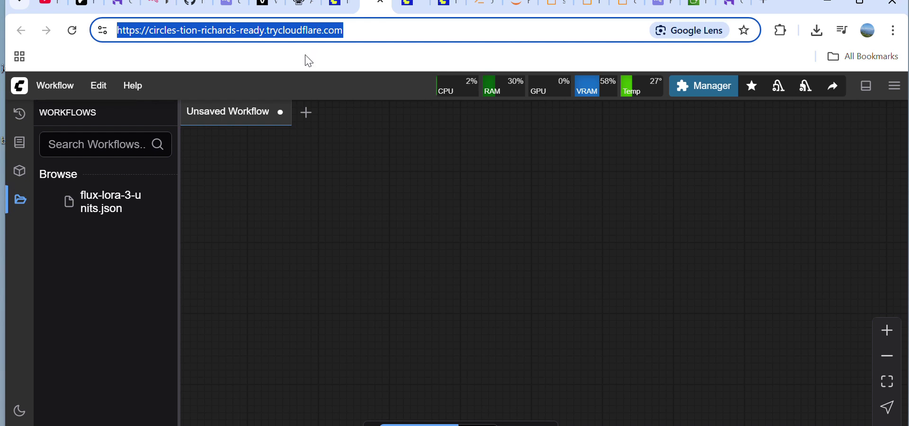
{"action": "left_click", "coordinate": [150, 4]}
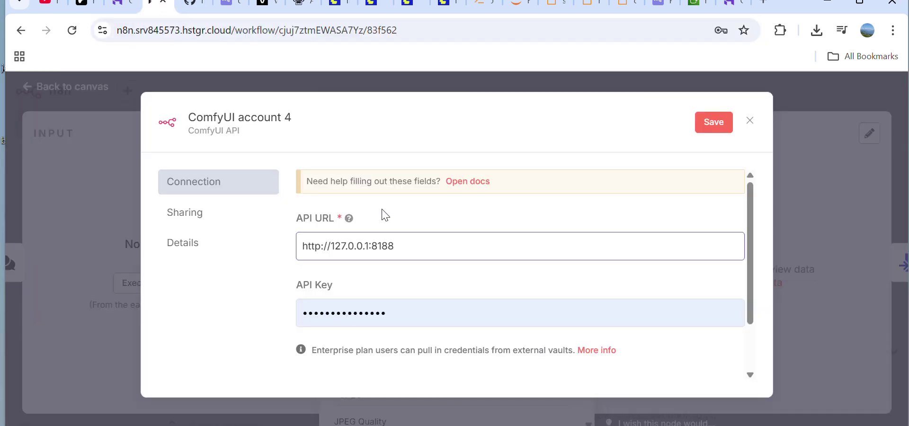
{"action": "triple_click", "coordinate": [386, 239]}
{"action": "key", "text": "ctrl+v"}
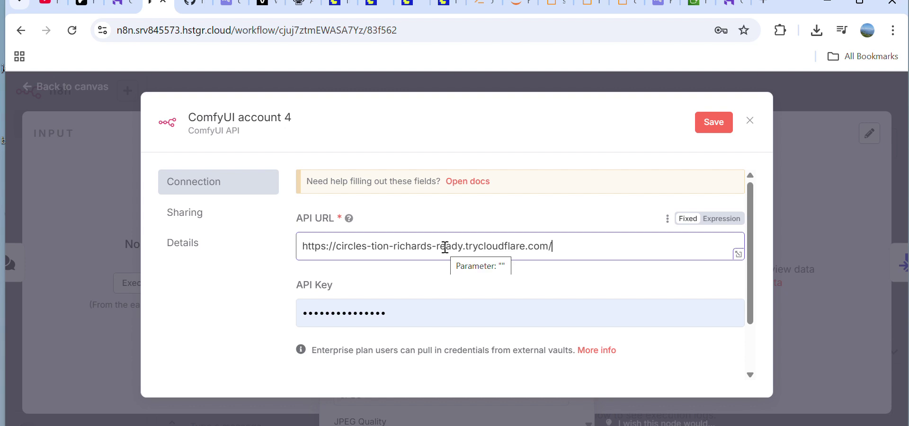
- Return to the Instance Portal and copy the link address of ComfyUI's Cloudflare Quick Tunnel
{"action": "left_click", "coordinate": [264, 8]}
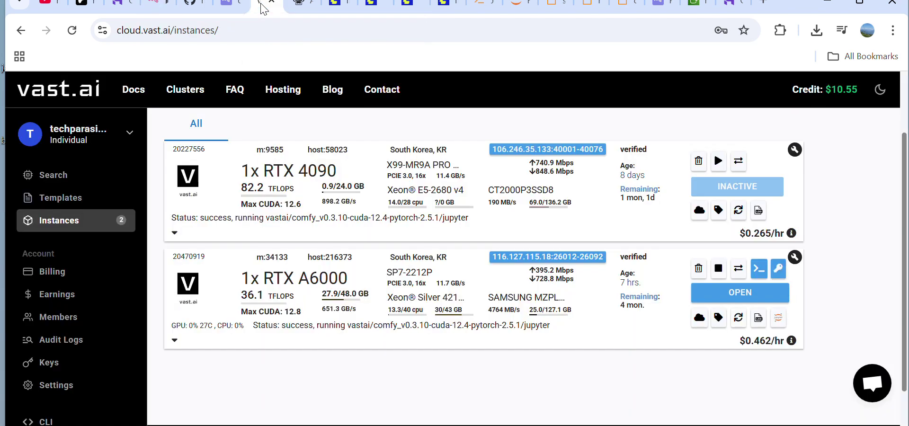
{"action": "left_click", "coordinate": [299, 6]}
{"action": "scroll", "coordinate": [236, 297], "scroll_direction": "down", "scroll_amount": 1}
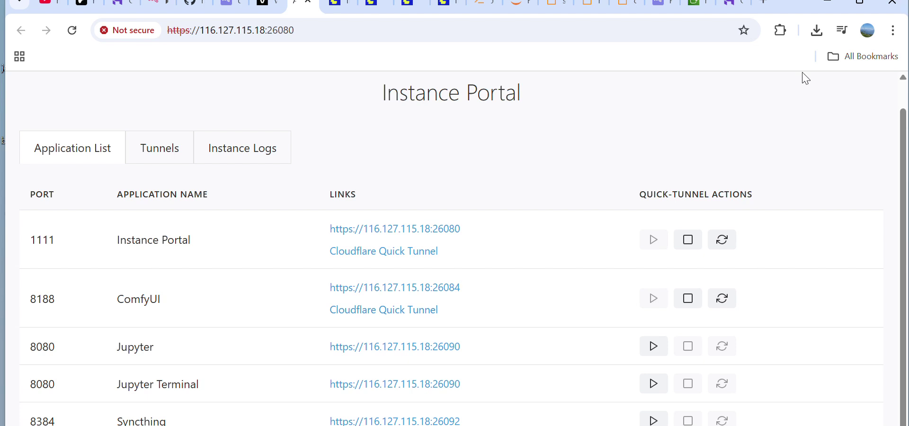
{"action": "left_click", "coordinate": [857, 4]}
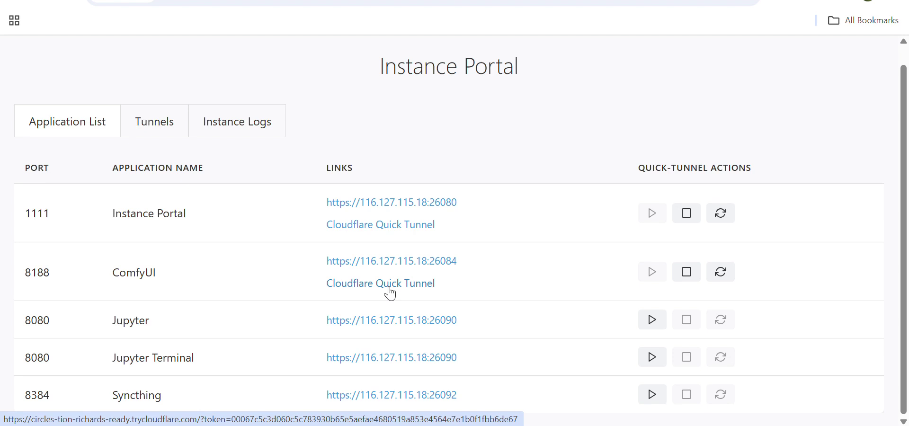
{"action": "right_click", "coordinate": [390, 290]}
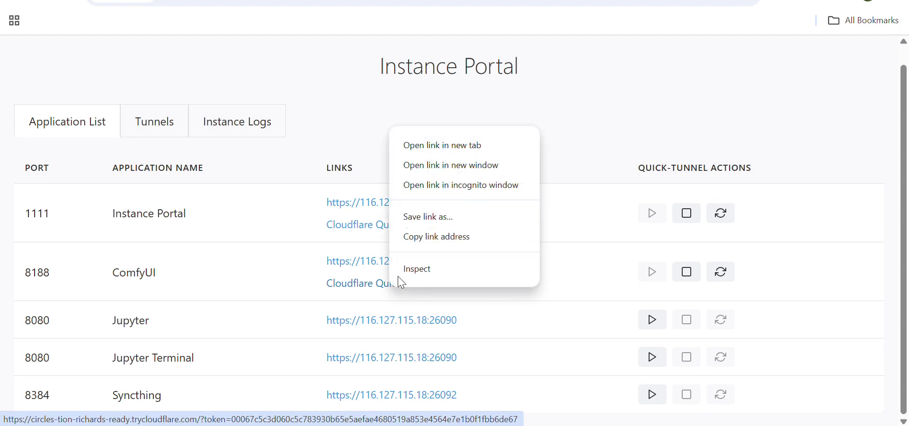
{"action": "left_click", "coordinate": [422, 241]}
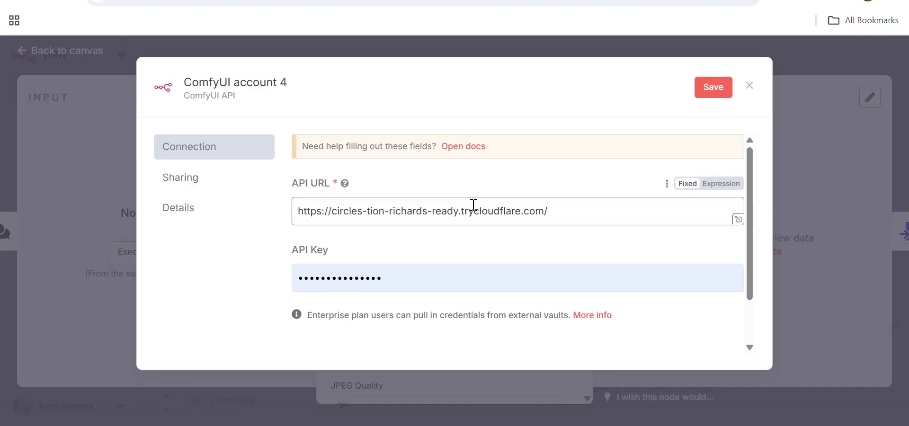
{"action": "key", "text": "ctrl+a"}
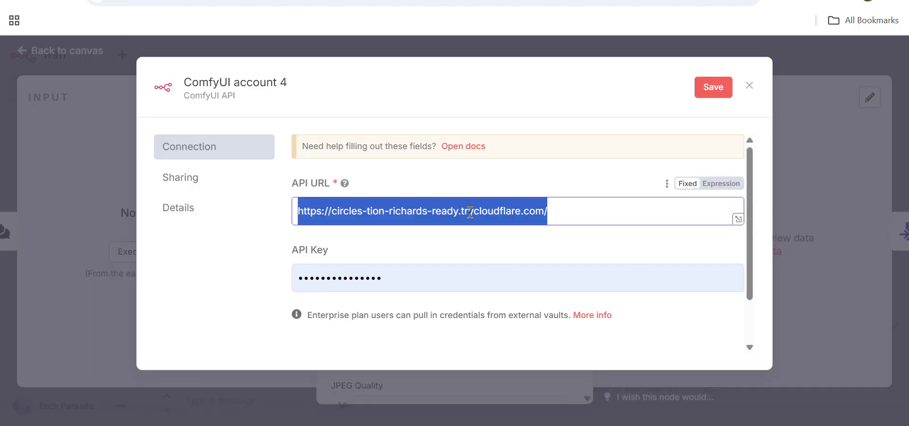
{"action": "key", "text": "ctrl+v"}
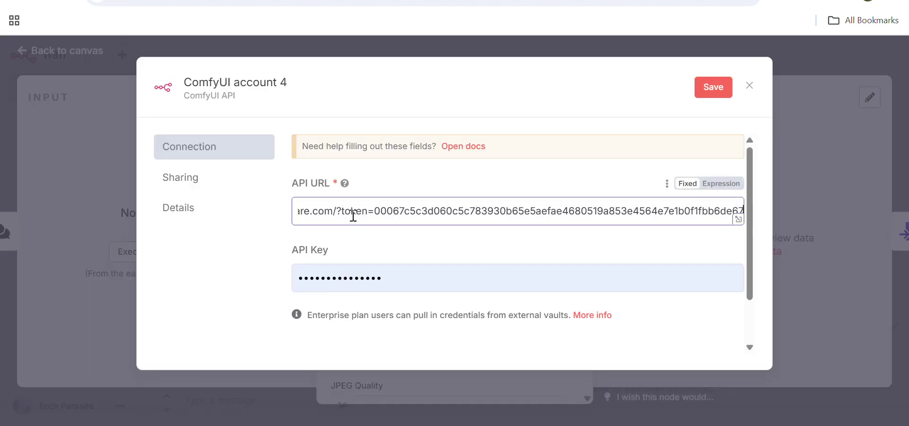
{"action": "left_click_drag", "start_coordinate": [341, 211], "coordinate": [796, 189]}
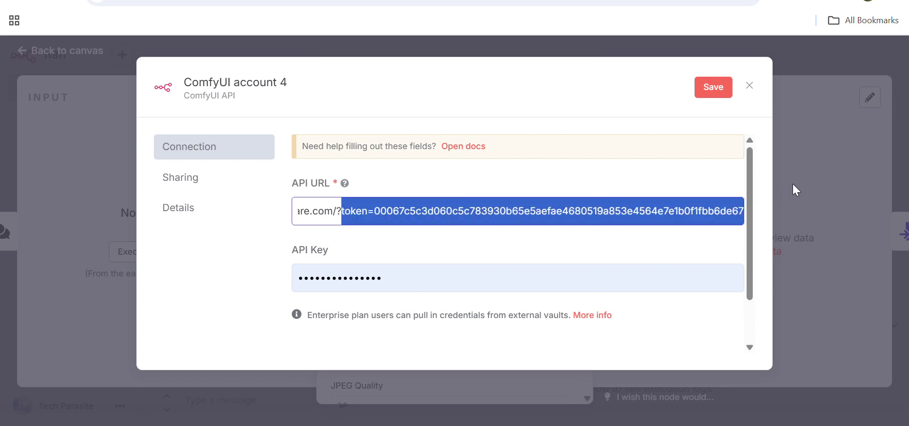
{"action": "left_click", "coordinate": [407, 211]}
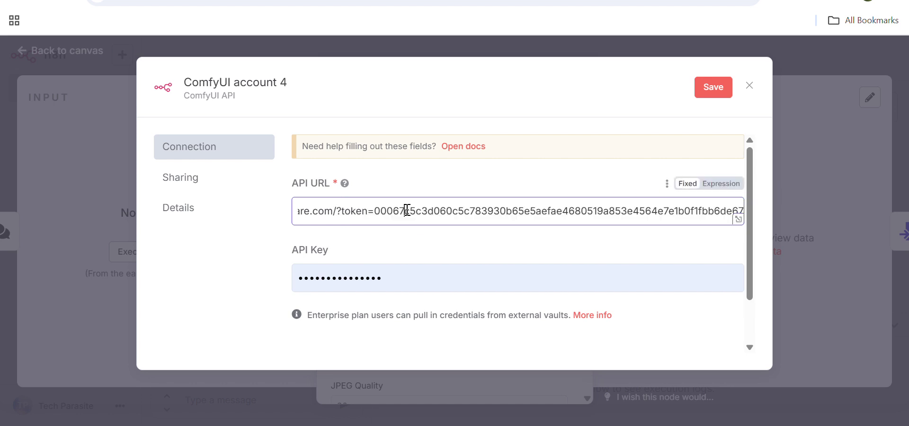
{"action": "left_click_drag", "start_coordinate": [379, 211], "coordinate": [794, 195]}
{"action": "key", "text": "Delete"}
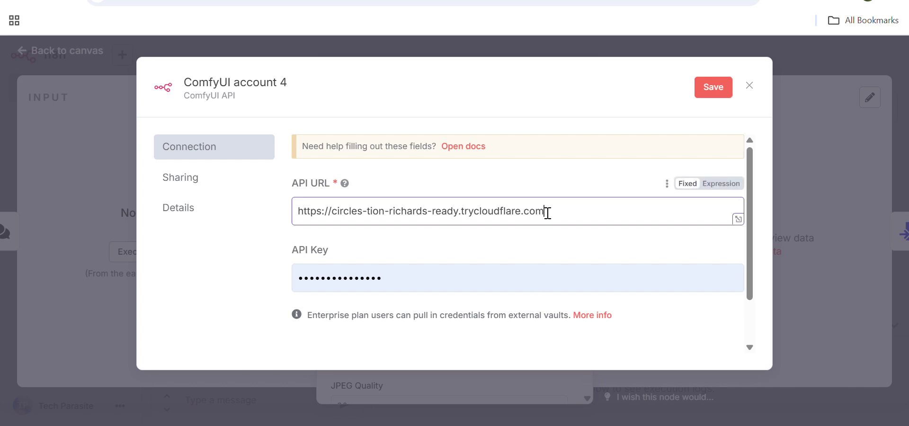
{"action": "left_click_drag", "start_coordinate": [548, 213], "coordinate": [483, 236]}
{"action": "left_click", "coordinate": [599, 212]}
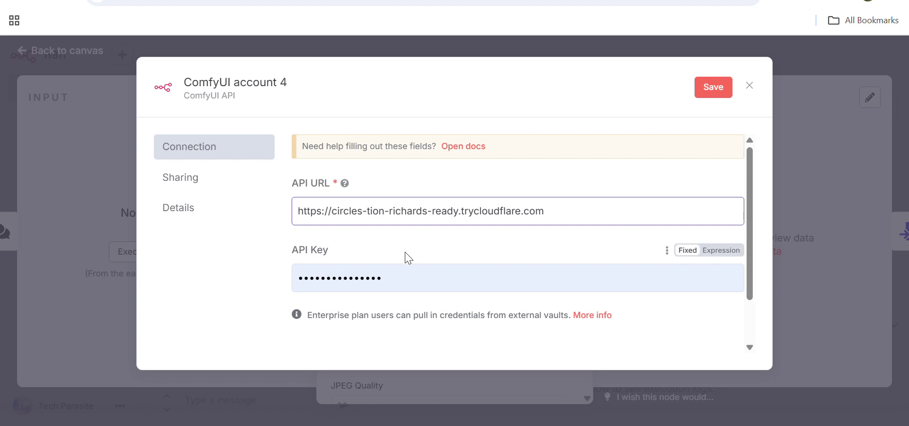
- Paste the access token cut from the tunnel link into the credential's API Key field and save the credential
{"action": "double_click", "coordinate": [401, 272]}
{"action": "key", "text": "ctrl+v"}
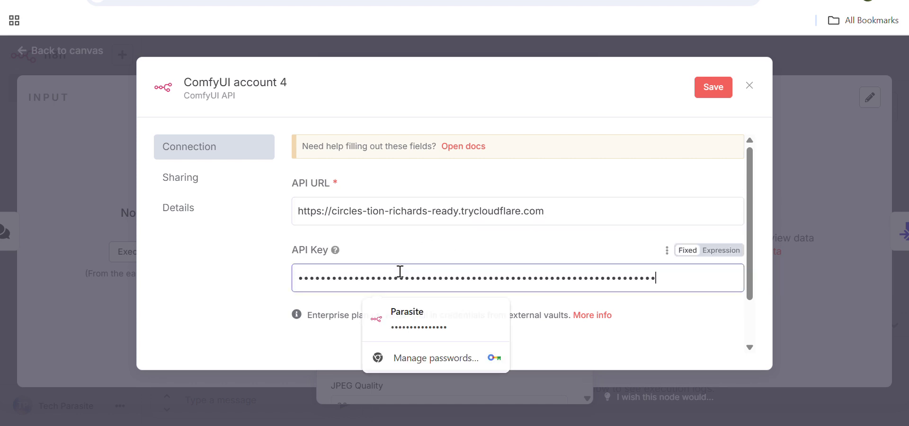
{"action": "left_click", "coordinate": [307, 249]}
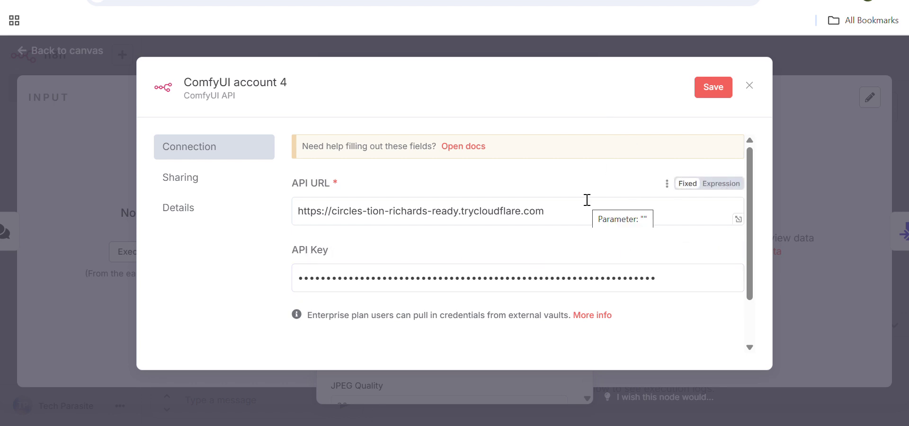
{"action": "left_click", "coordinate": [713, 88]}
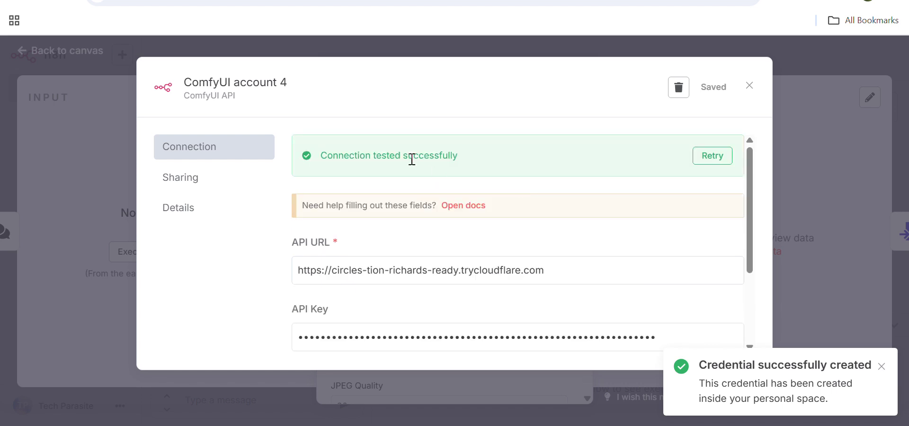
- Examine the connection test result of the saved ComfyUI credential
{"action": "double_click", "coordinate": [375, 155]}
{"action": "triple_click", "coordinate": [374, 156]}
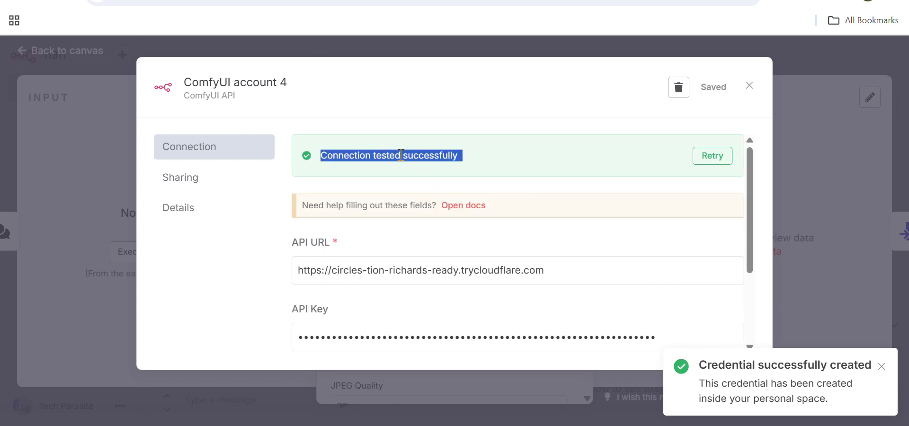
{"action": "left_click", "coordinate": [494, 159]}
{"action": "double_click", "coordinate": [398, 157]}
{"action": "triple_click", "coordinate": [399, 155]}
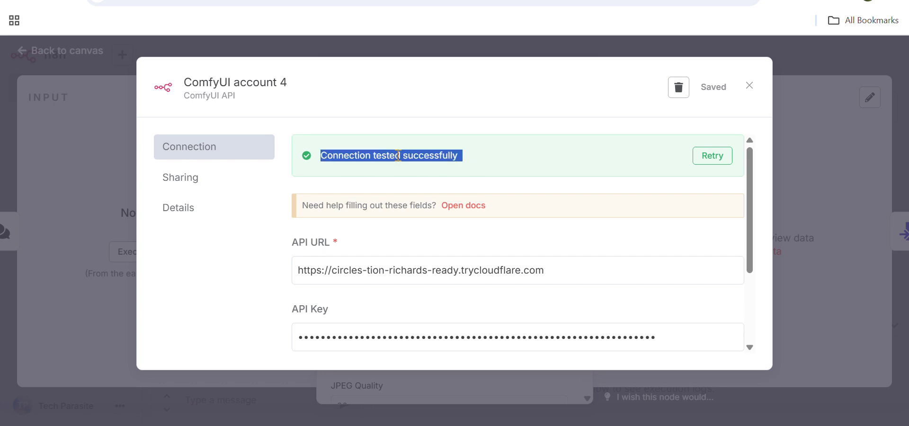
{"action": "left_click", "coordinate": [461, 161]}
{"action": "double_click", "coordinate": [392, 157]}
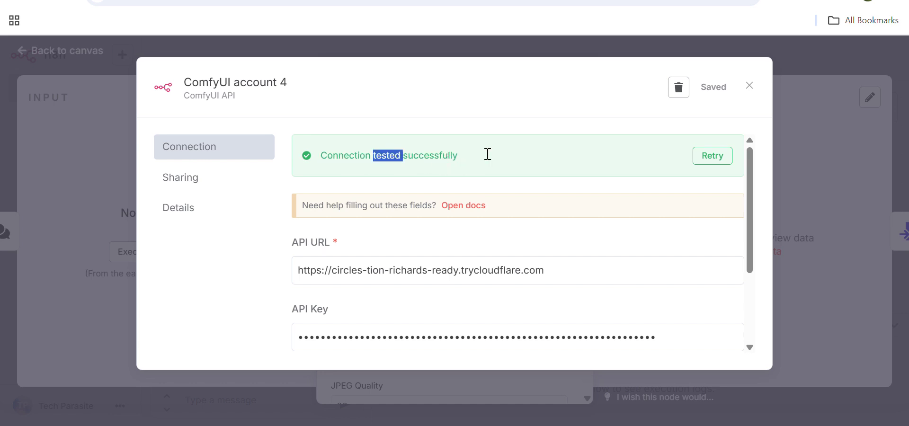
- Rerun the credential's connection test, review its API URL and API Key fields, and close it without storing the password in the browser
{"action": "left_click", "coordinate": [714, 159]}
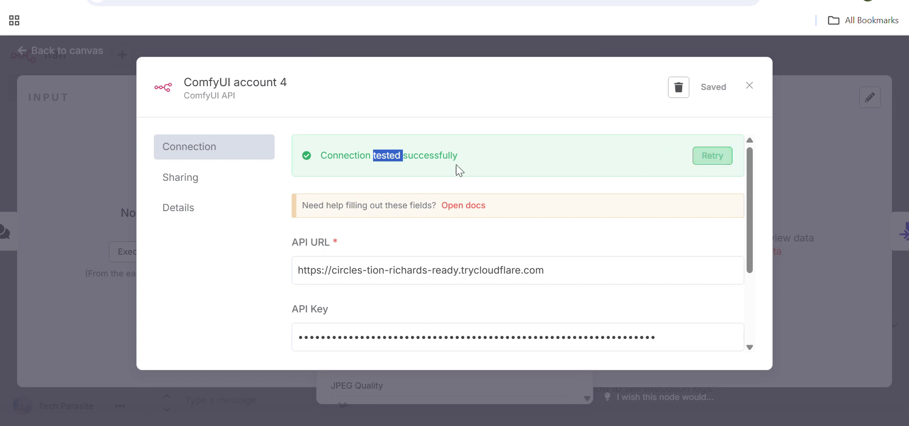
{"action": "left_click", "coordinate": [481, 158]}
{"action": "left_click", "coordinate": [712, 157]}
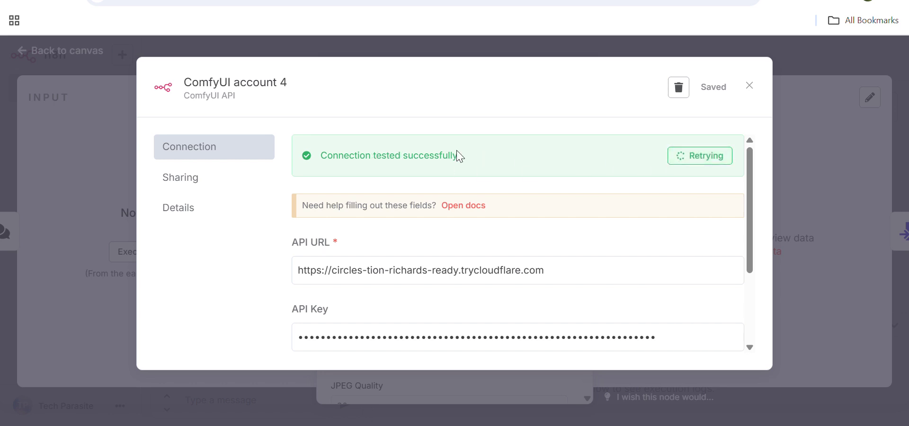
{"action": "scroll", "coordinate": [371, 331], "scroll_direction": "down", "scroll_amount": 3}
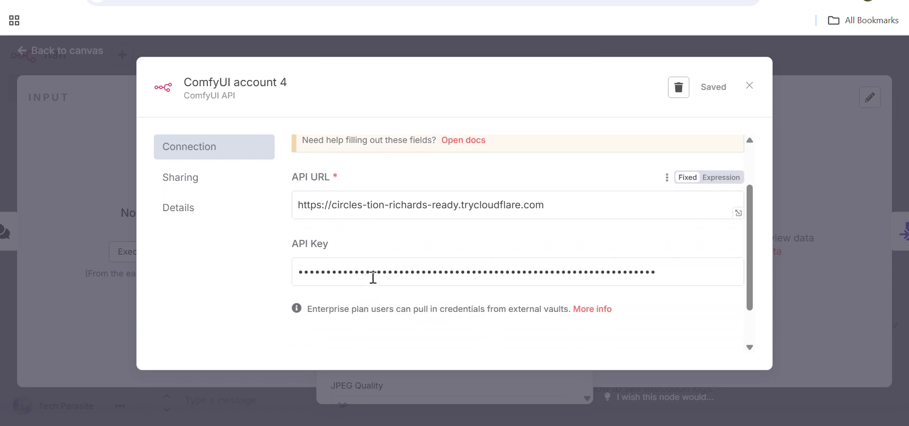
{"action": "scroll", "coordinate": [371, 335], "scroll_direction": "up", "scroll_amount": 3}
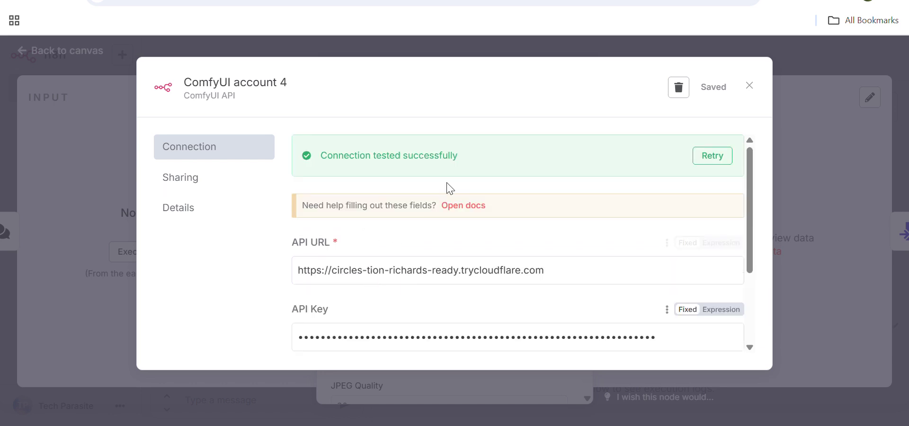
{"action": "left_click", "coordinate": [568, 274]}
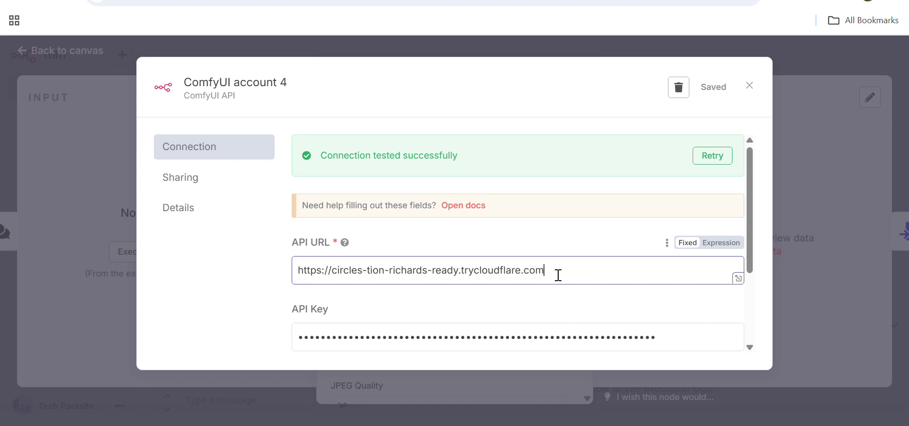
{"action": "left_click", "coordinate": [550, 109]}
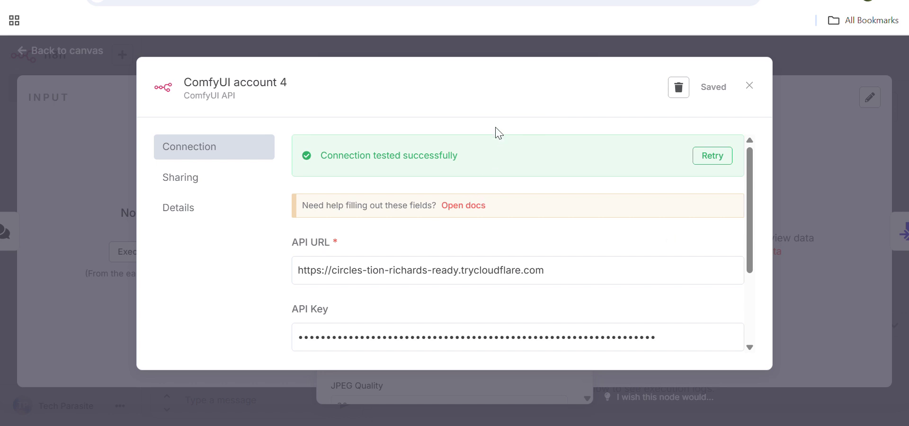
{"action": "left_click", "coordinate": [749, 86]}
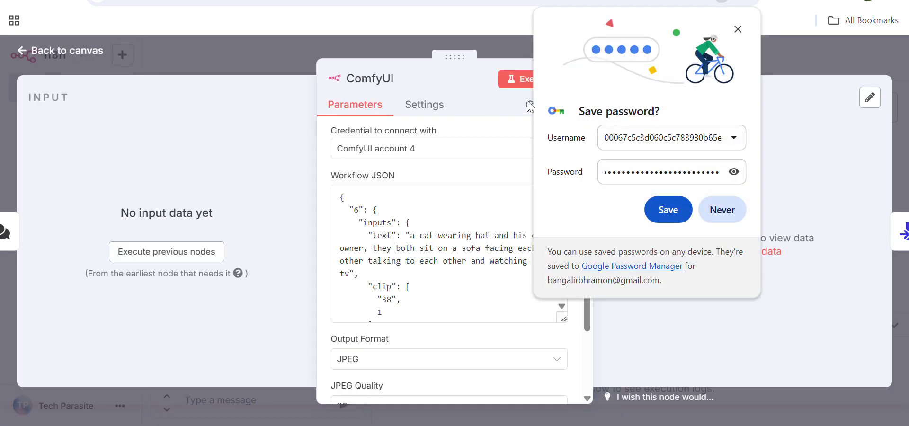
{"action": "left_click", "coordinate": [738, 29]}
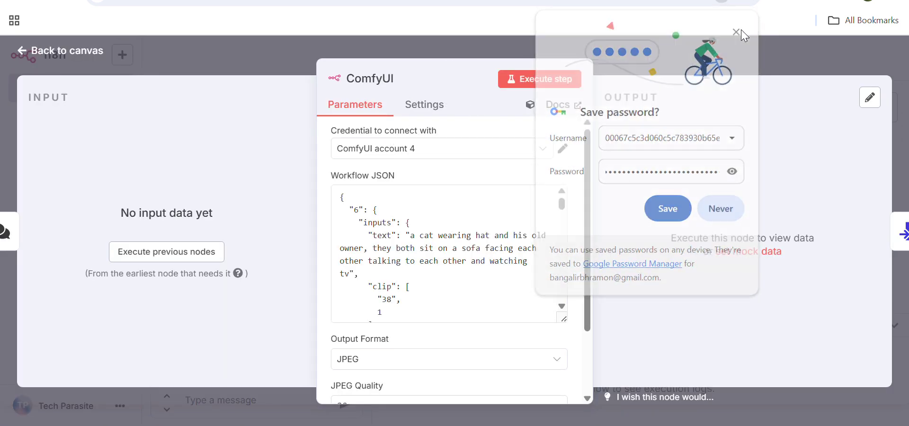
- Select ComfyUI account 3 as the ComfyUI node's credential and save the workflow
{"action": "left_click", "coordinate": [442, 148]}
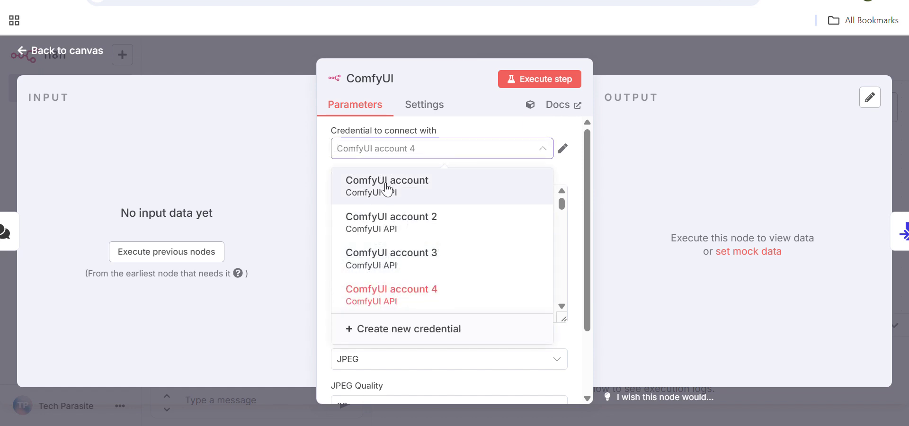
{"action": "left_click", "coordinate": [424, 256]}
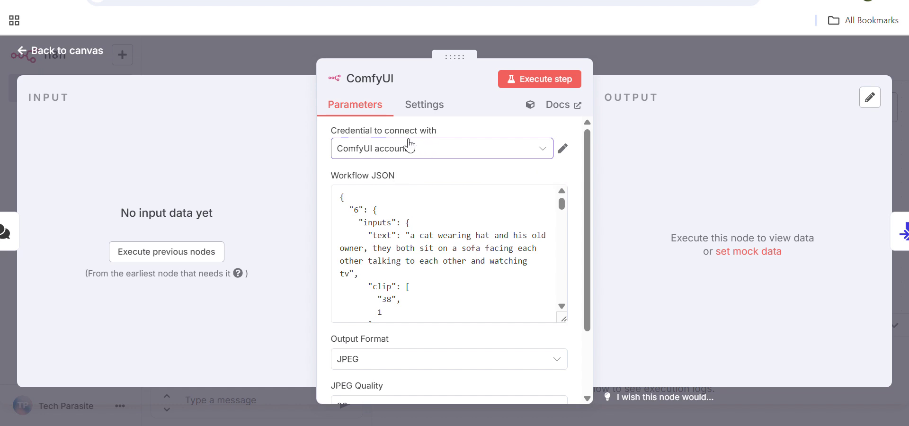
{"action": "left_click", "coordinate": [287, 67]}
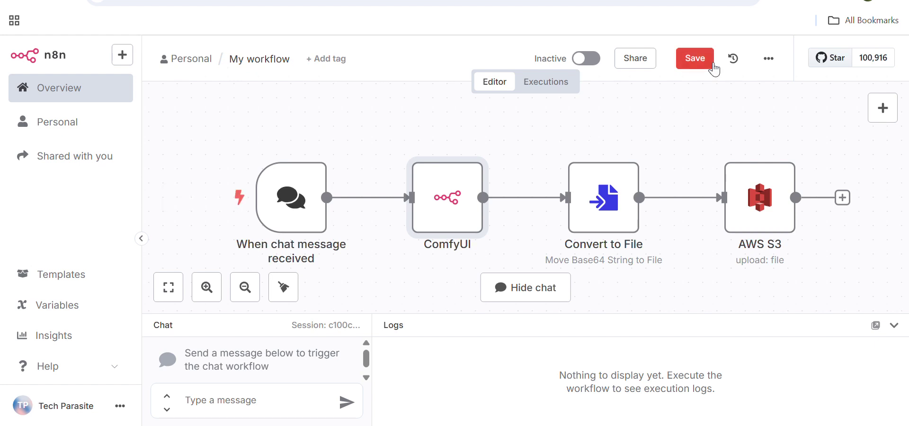
{"action": "left_click", "coordinate": [695, 66]}
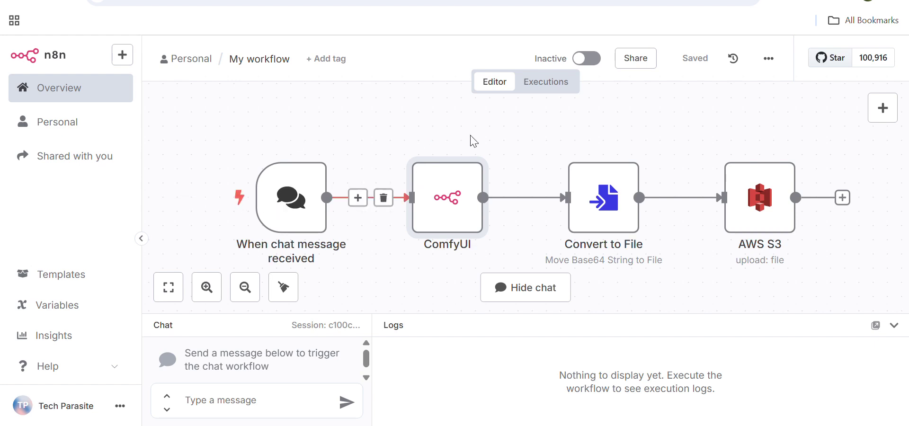
- Open the ComfyUI node's parameters and place the cursor in its Workflow JSON field
{"action": "mouse_move", "coordinate": [377, 197]}
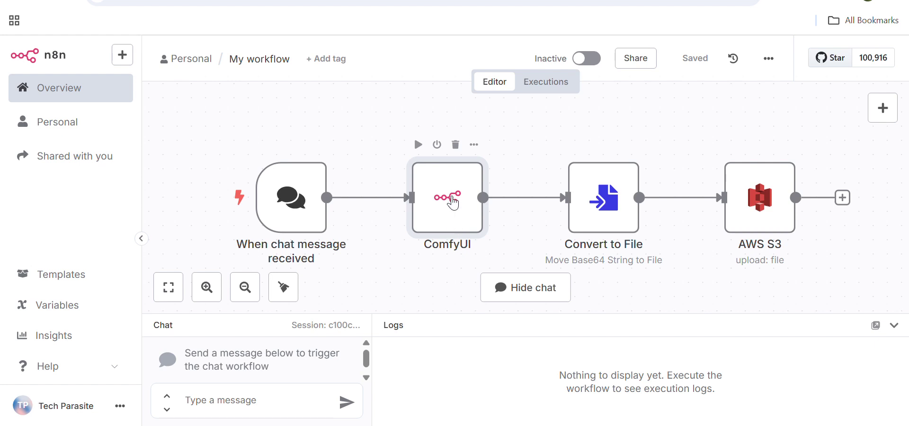
{"action": "mouse_move", "coordinate": [541, 200]}
{"action": "double_click", "coordinate": [444, 191]}
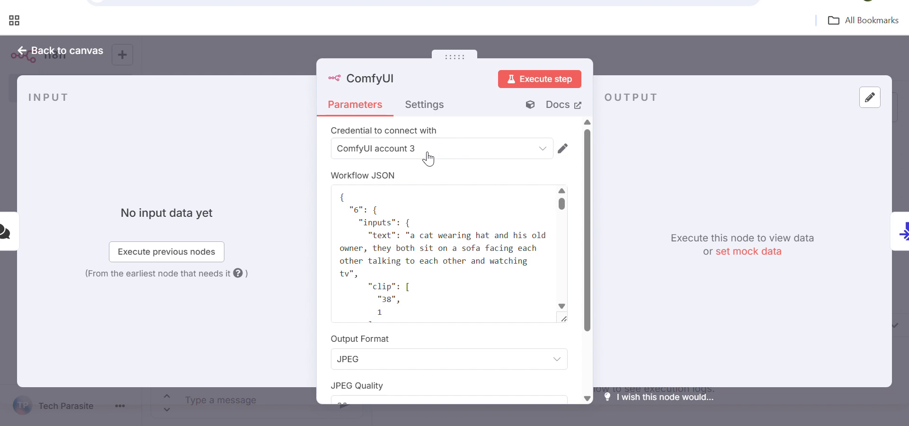
{"action": "left_click", "coordinate": [377, 219]}
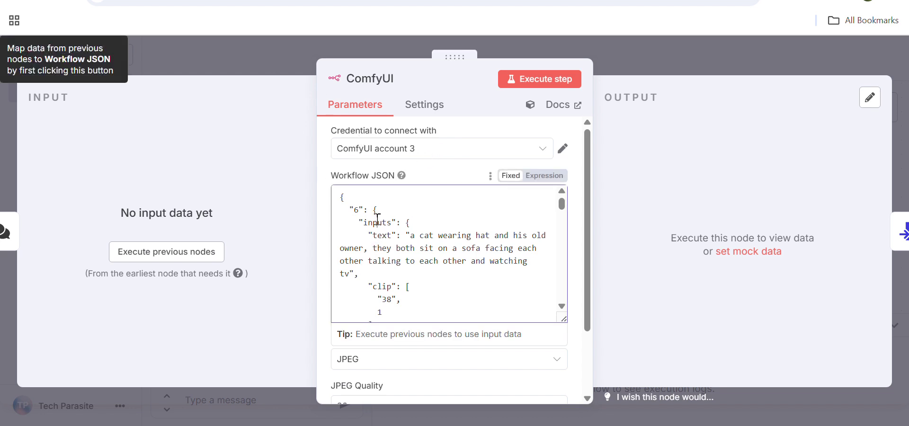
- Switch to ComfyUI, view the API-format export dialog for the flux-lora-3-units workflow, cancel it and return to the n8n node
{"action": "left_click", "coordinate": [355, 2]}
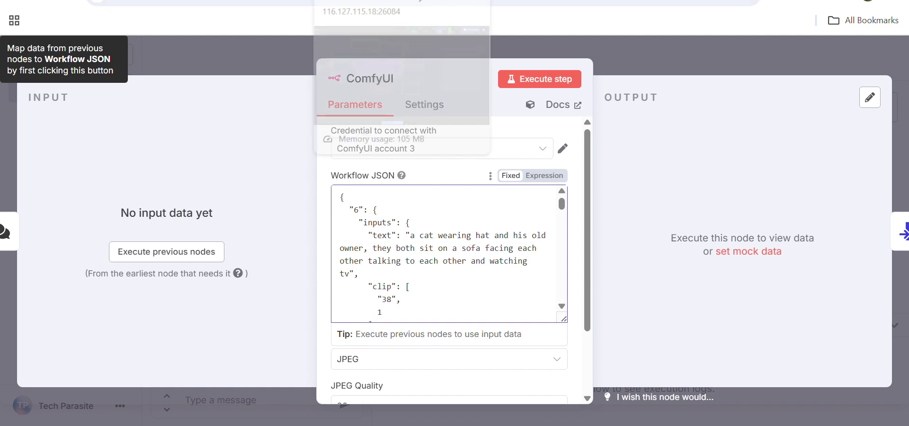
{"action": "left_click", "coordinate": [355, 14]}
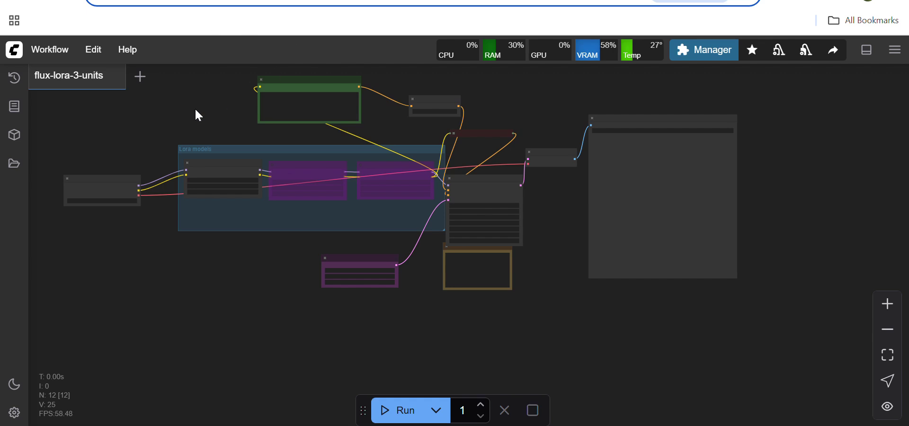
{"action": "left_click_drag", "start_coordinate": [195, 110], "coordinate": [198, 136]}
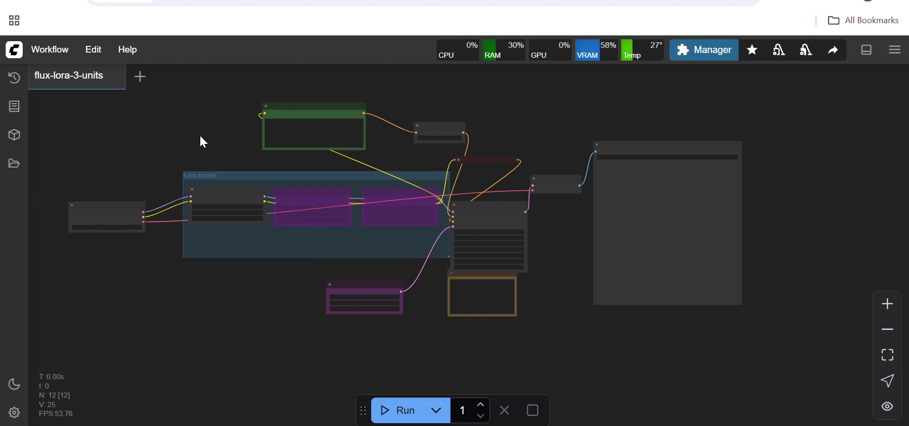
{"action": "left_click", "coordinate": [56, 58]}
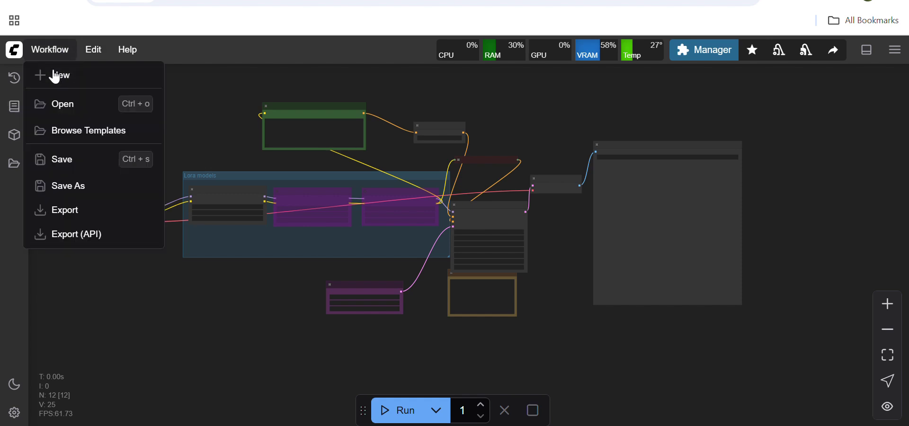
{"action": "left_click", "coordinate": [100, 236]}
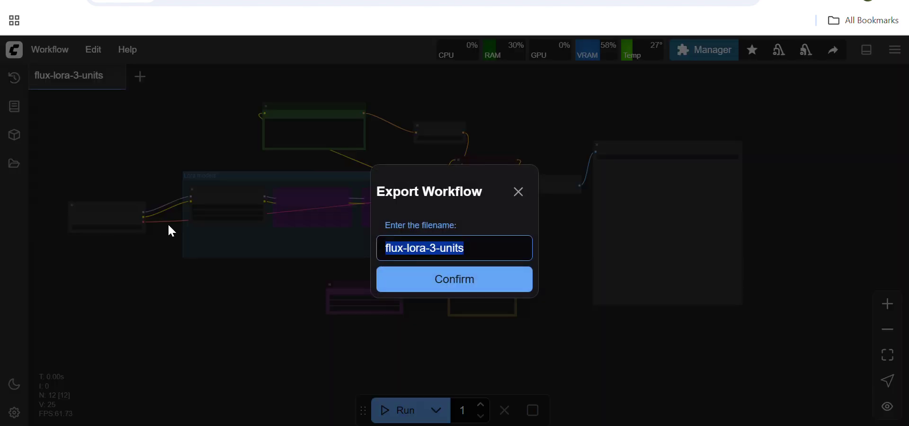
{"action": "left_click", "coordinate": [486, 248]}
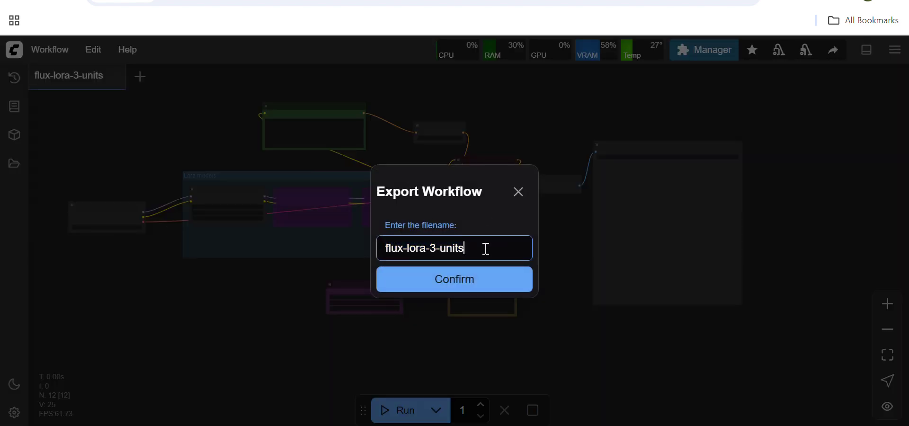
{"action": "left_click", "coordinate": [528, 195]}
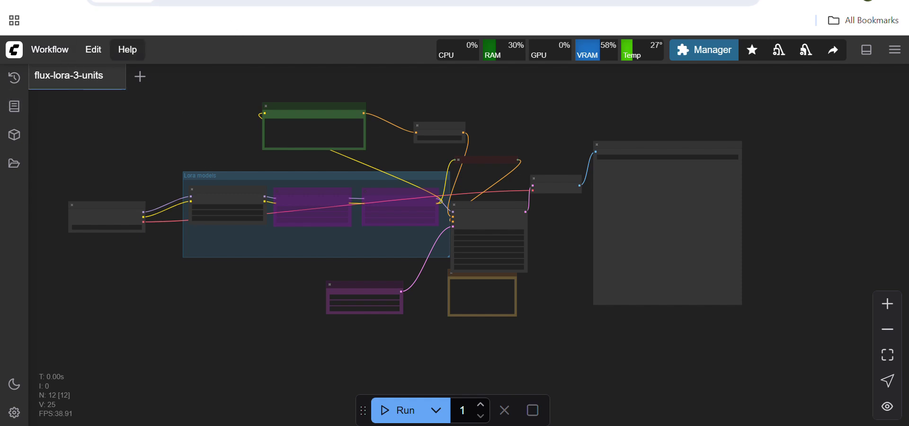
{"action": "left_click", "coordinate": [190, 0]}
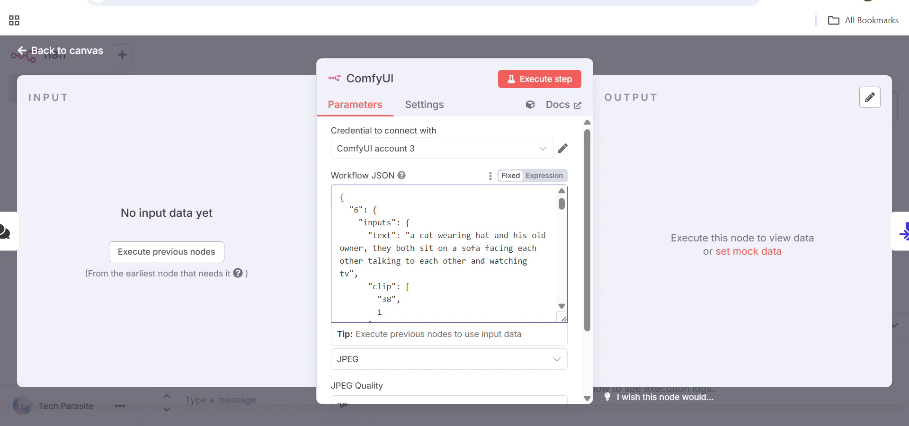
- Examine the pasted Workflow JSON in the ComfyUI node along with its output format, JPEG quality and timeout settings
{"action": "scroll", "coordinate": [390, 225], "scroll_direction": "down", "scroll_amount": 5}
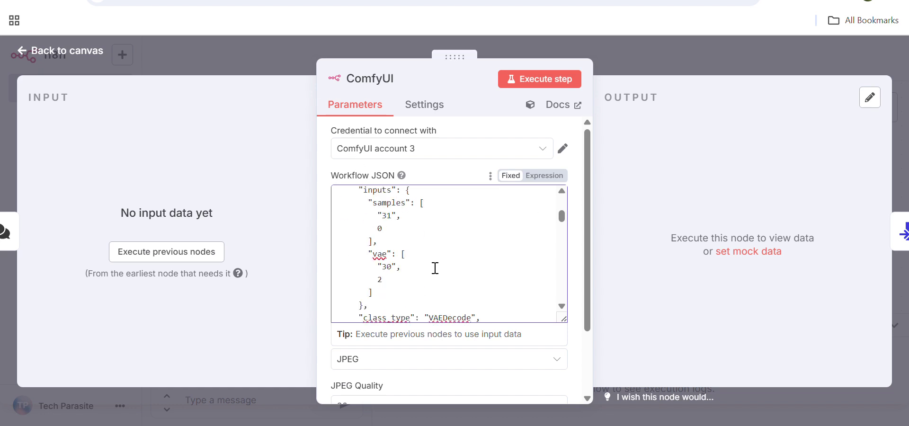
{"action": "scroll", "coordinate": [433, 266], "scroll_direction": "up", "scroll_amount": 5}
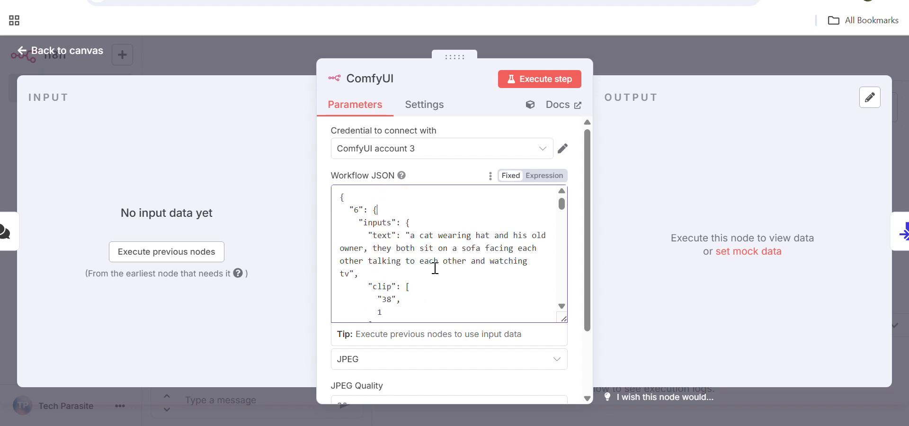
{"action": "scroll", "coordinate": [399, 234], "scroll_direction": "down", "scroll_amount": 2}
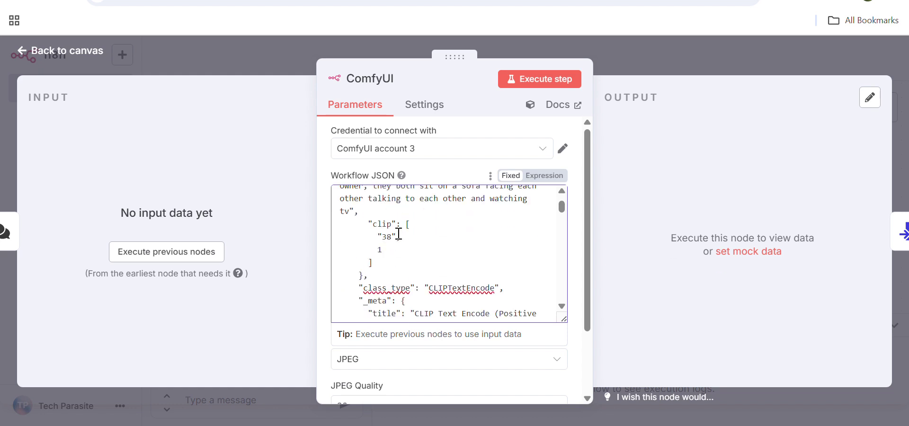
{"action": "scroll", "coordinate": [398, 234], "scroll_direction": "up", "scroll_amount": 2}
{"action": "scroll", "coordinate": [398, 234], "scroll_direction": "down", "scroll_amount": 5}
{"action": "scroll", "coordinate": [399, 234], "scroll_direction": "down", "scroll_amount": 2}
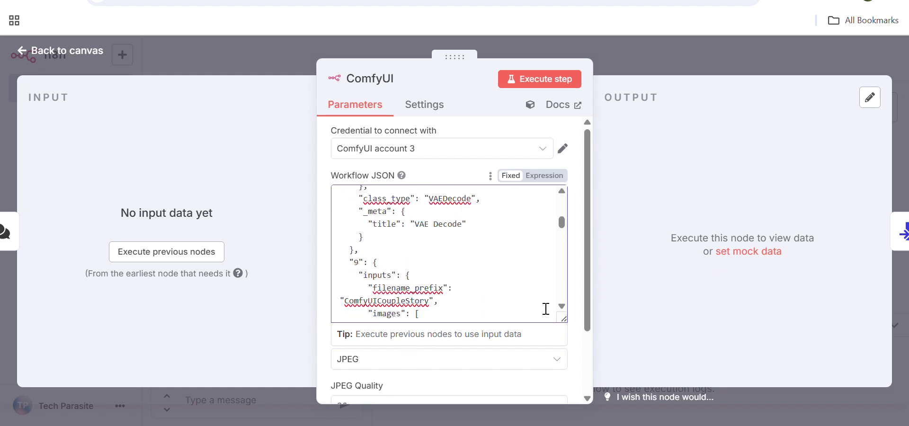
{"action": "scroll", "coordinate": [549, 327], "scroll_direction": "down", "scroll_amount": 2}
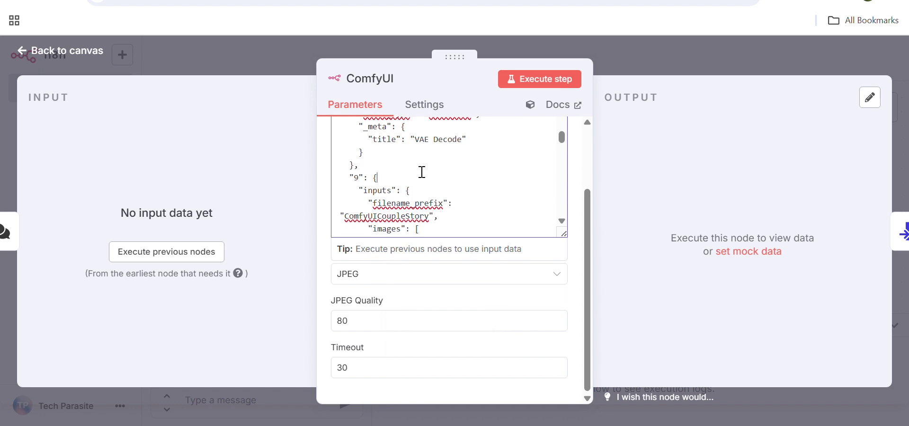
{"action": "scroll", "coordinate": [421, 171], "scroll_direction": "up", "scroll_amount": 5}
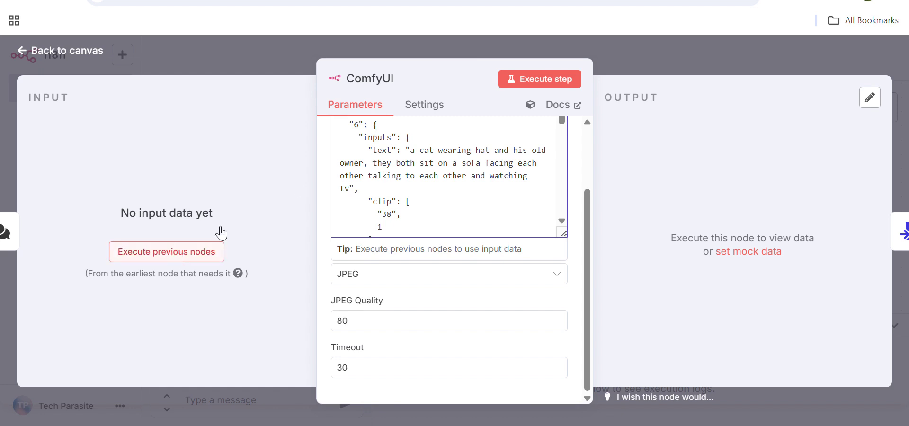
{"action": "scroll", "coordinate": [349, 175], "scroll_direction": "up", "scroll_amount": 1}
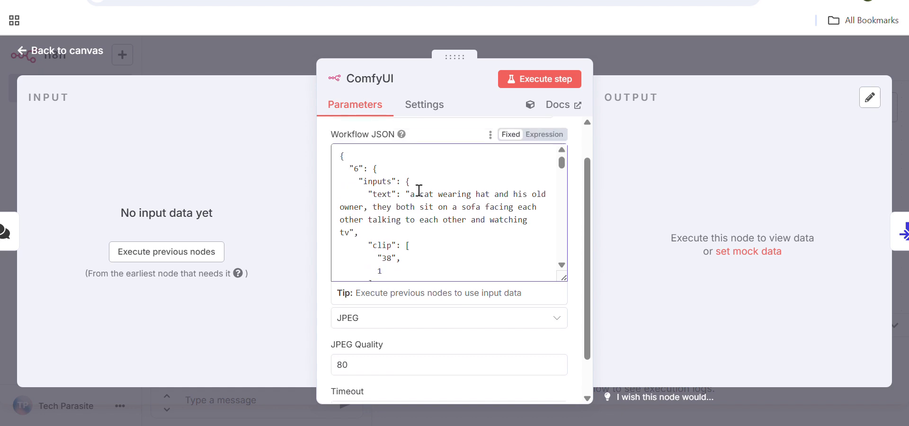
- Copy and remove the prompt text from node 6 in the Workflow JSON, and execute the previous nodes
{"action": "double_click", "coordinate": [378, 195]}
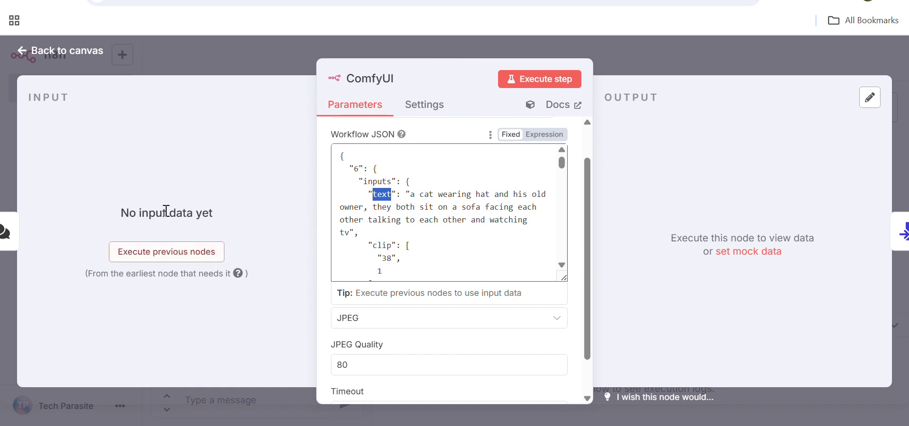
{"action": "left_click", "coordinate": [375, 210]}
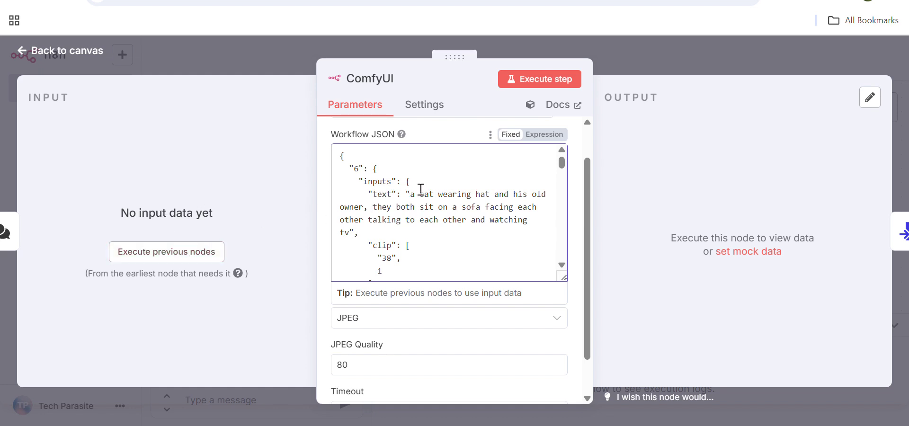
{"action": "left_click_drag", "start_coordinate": [412, 195], "coordinate": [351, 234]}
{"action": "key", "text": "ctrl+c"}
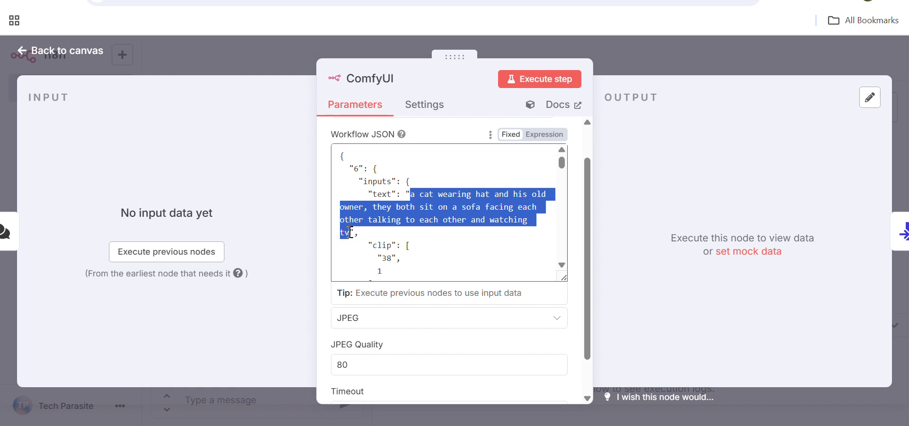
{"action": "key", "text": "BackSpace"}
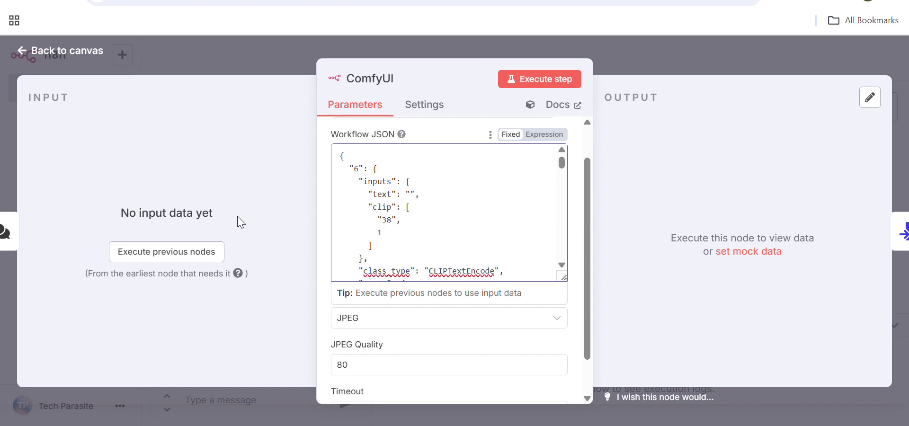
{"action": "left_click", "coordinate": [209, 253]}
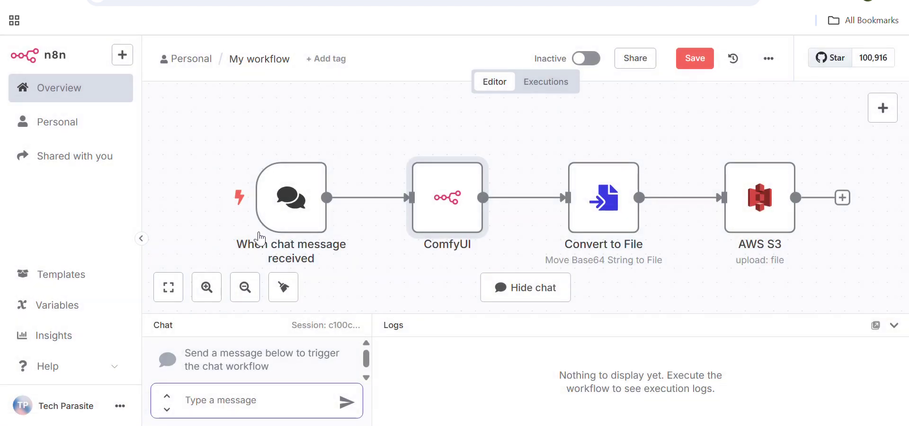
- Paste the cat-and-owner prompt back into node 6's empty text value in the ComfyUI node and save the workflow
{"action": "mouse_move", "coordinate": [413, 232]}
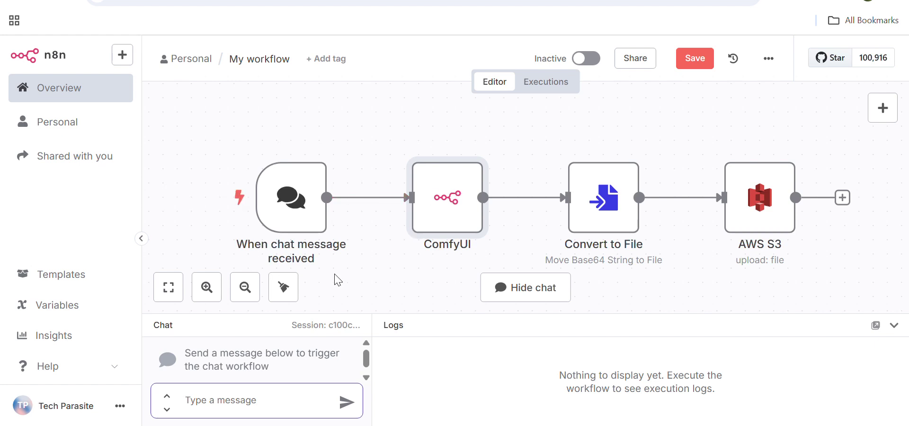
{"action": "left_click", "coordinate": [446, 203]}
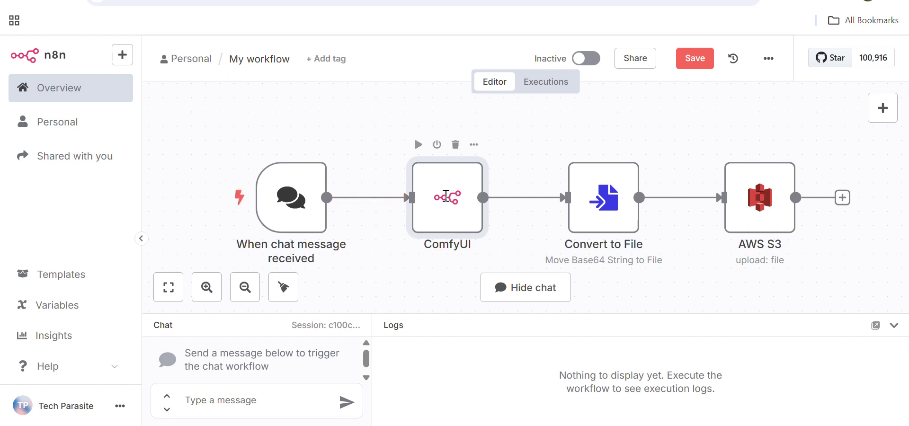
{"action": "double_click", "coordinate": [447, 196]}
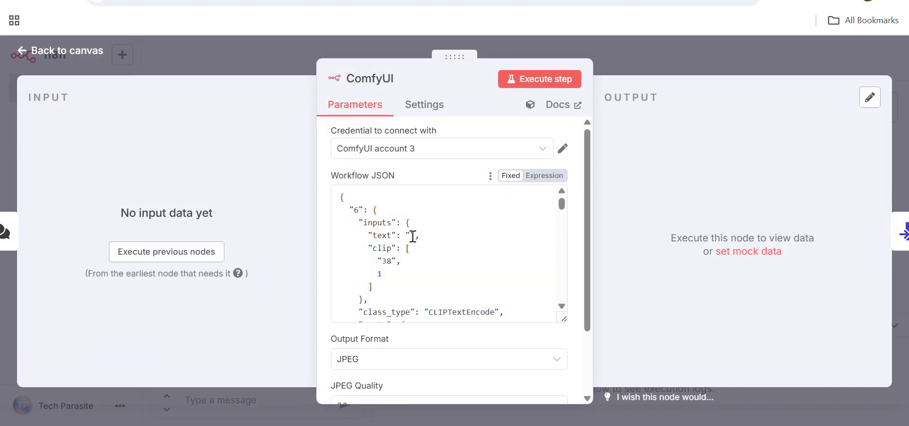
{"action": "left_click", "coordinate": [411, 235]}
{"action": "key", "text": "ctrl+v"}
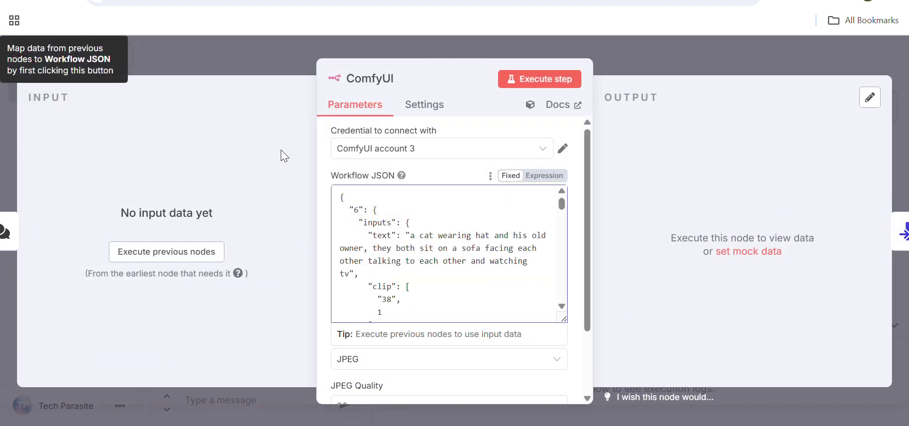
{"action": "left_click", "coordinate": [274, 139]}
{"action": "left_click", "coordinate": [245, 44]}
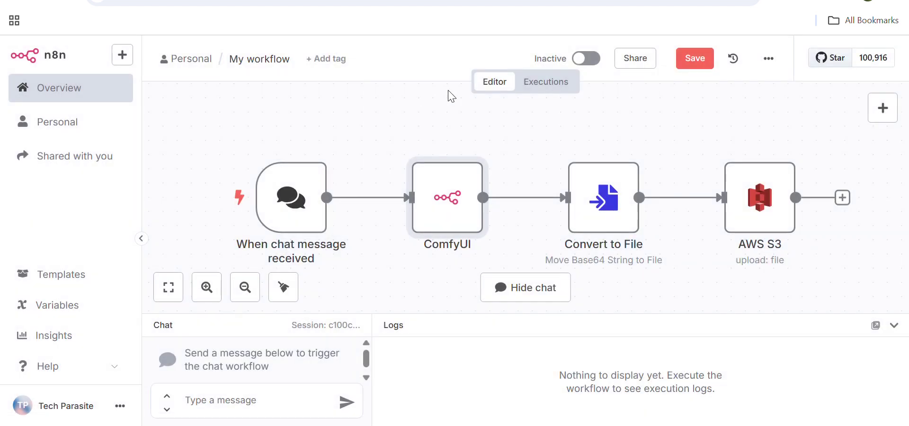
{"action": "left_click", "coordinate": [697, 71]}
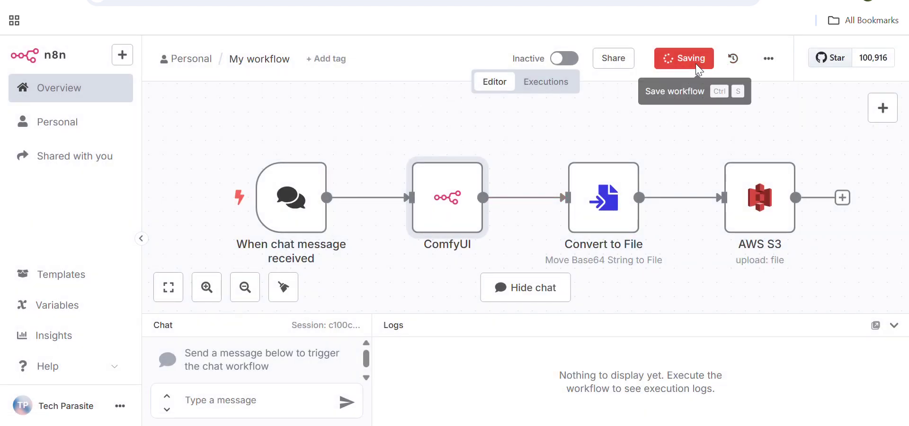
- Send the chat message "hi" to run the chat trigger and supply input data for the ComfyUI node
{"action": "left_click", "coordinate": [209, 405]}
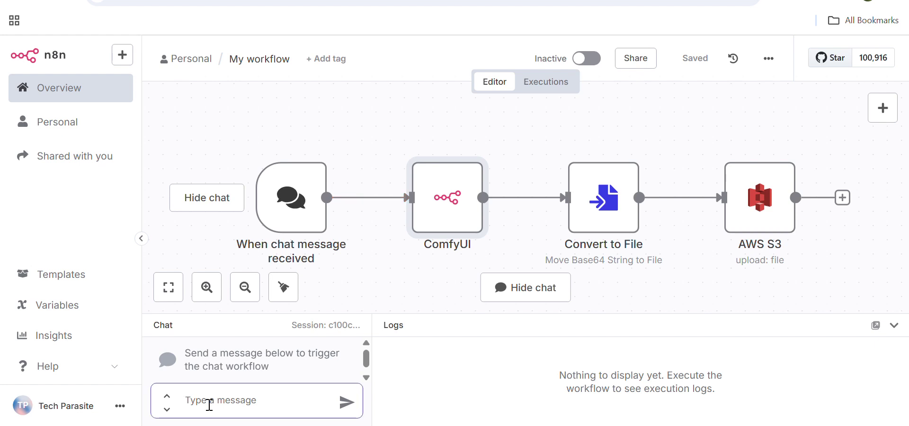
{"action": "type", "text": "hi"}
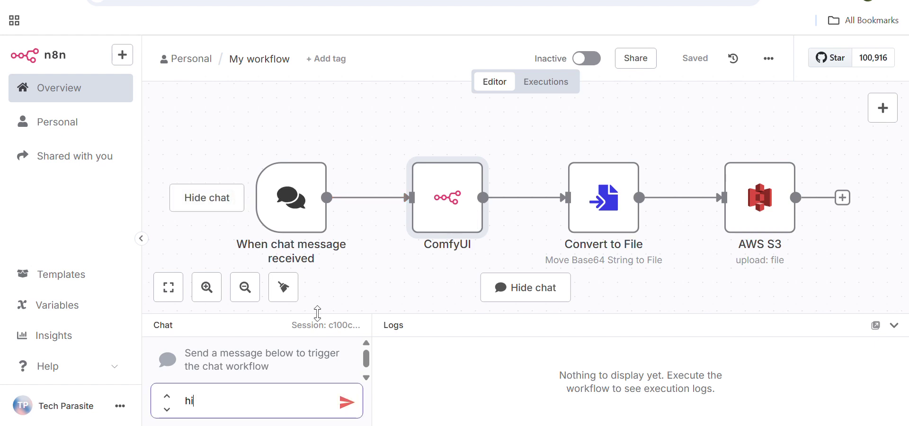
{"action": "key", "text": "Return"}
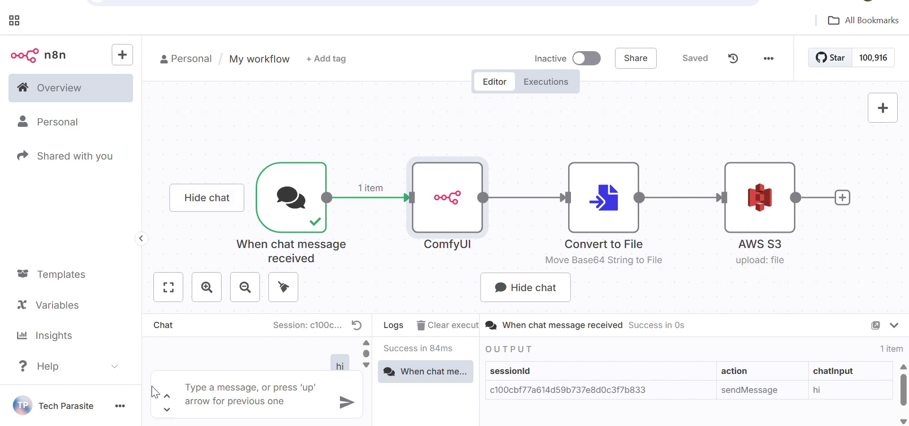
- Send "hi" in the chat again to run the whole workflow through ComfyUI, Convert to File and AWS S3
{"action": "left_click", "coordinate": [214, 389]}
{"action": "type", "text": "hi"}
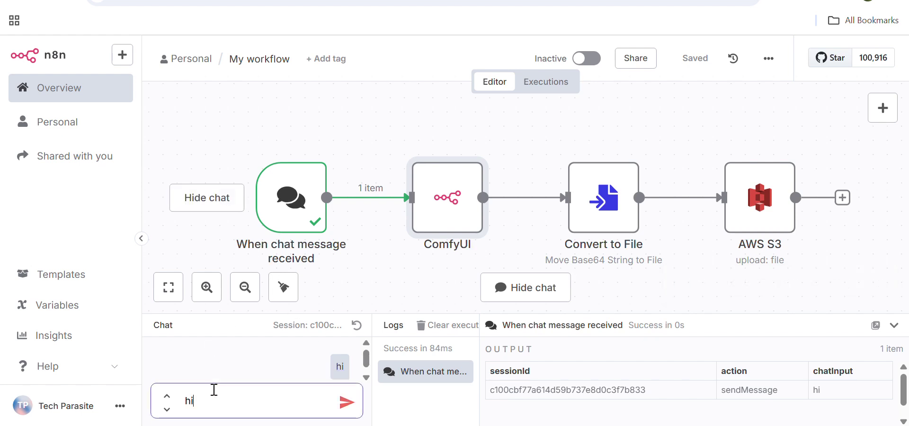
{"action": "key", "text": "Return"}
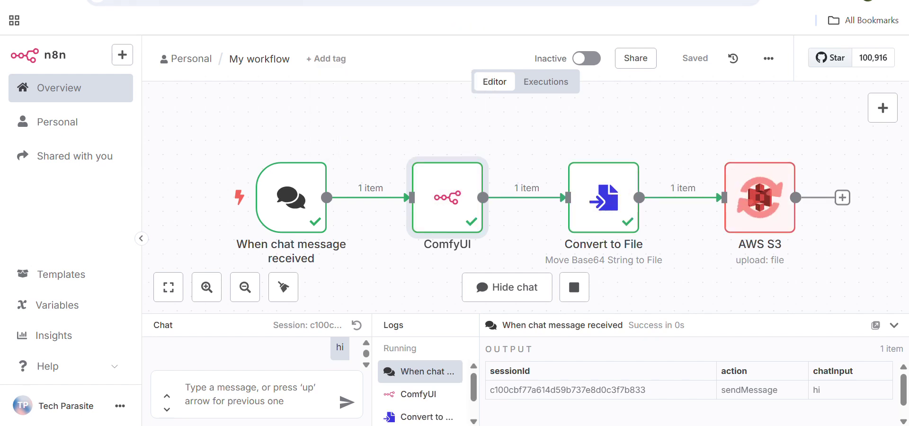
{"action": "key", "text": "ctrl+Tab"}
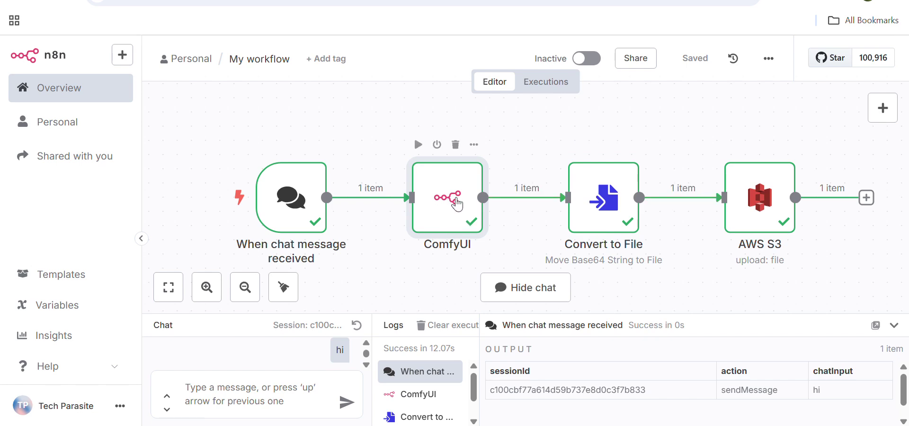
- Open the ComfyUI node and clear the cat-and-owner prompt from node 6's text value in the Workflow JSON
{"action": "double_click", "coordinate": [457, 197]}
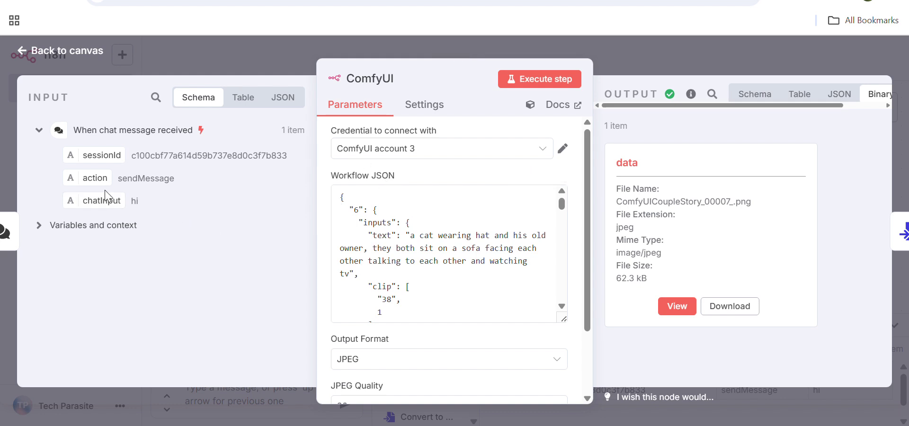
{"action": "left_click_drag", "start_coordinate": [406, 235], "coordinate": [372, 273]}
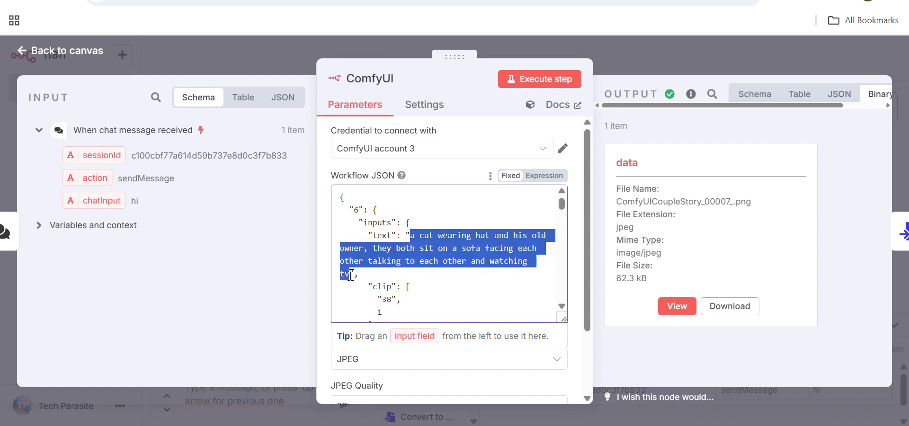
{"action": "key", "text": "BackSpace"}
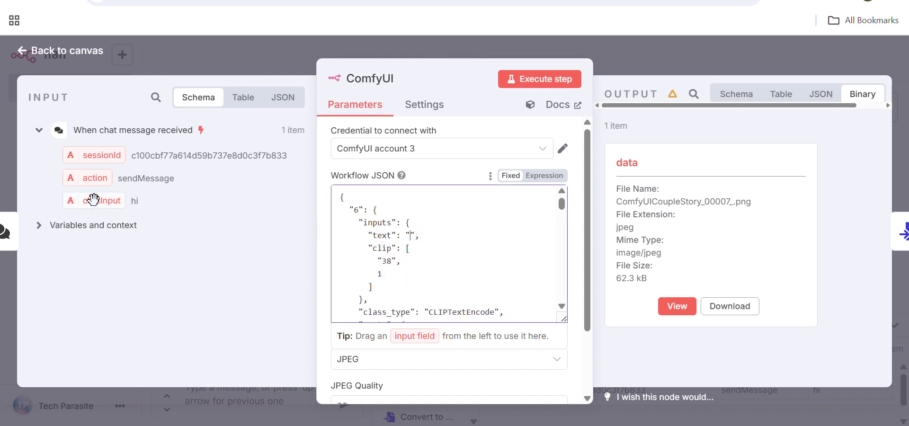
- Try to map the trigger's chatInput field into the empty text value and look through the Workflow JSON expression for it
{"action": "left_click_drag", "start_coordinate": [92, 203], "coordinate": [408, 236]}
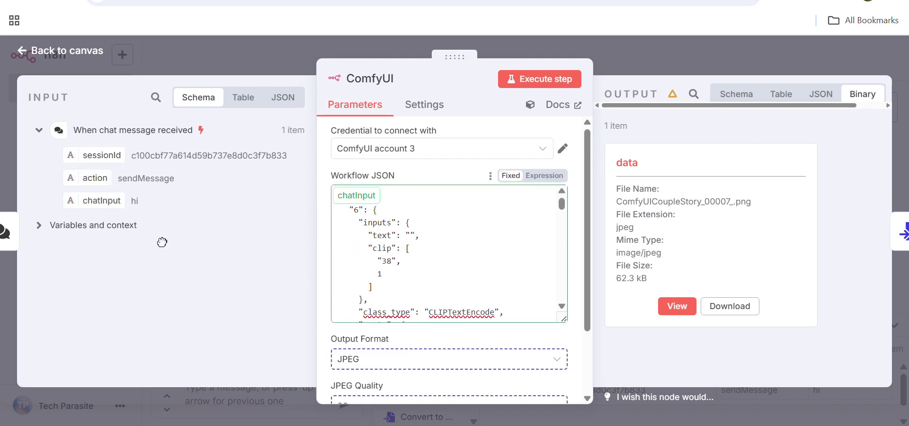
{"action": "left_click_drag", "start_coordinate": [162, 242], "coordinate": [107, 203]}
{"action": "scroll", "coordinate": [370, 237], "scroll_direction": "down", "scroll_amount": 1}
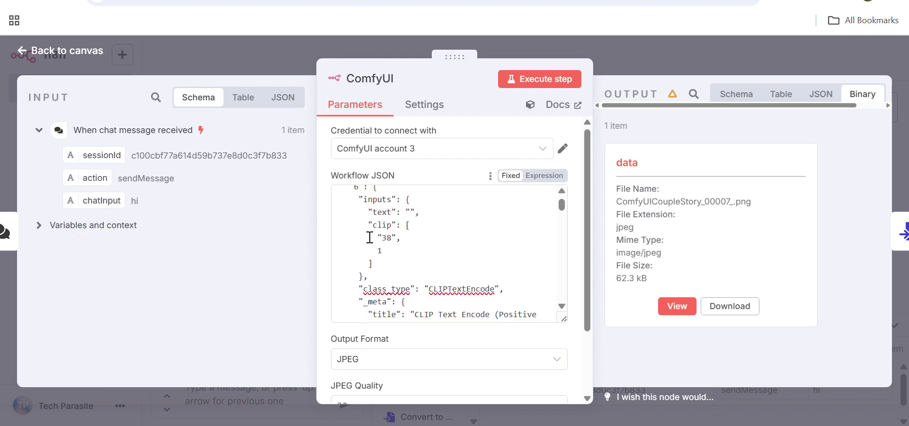
{"action": "left_click_drag", "start_coordinate": [117, 203], "coordinate": [385, 211]}
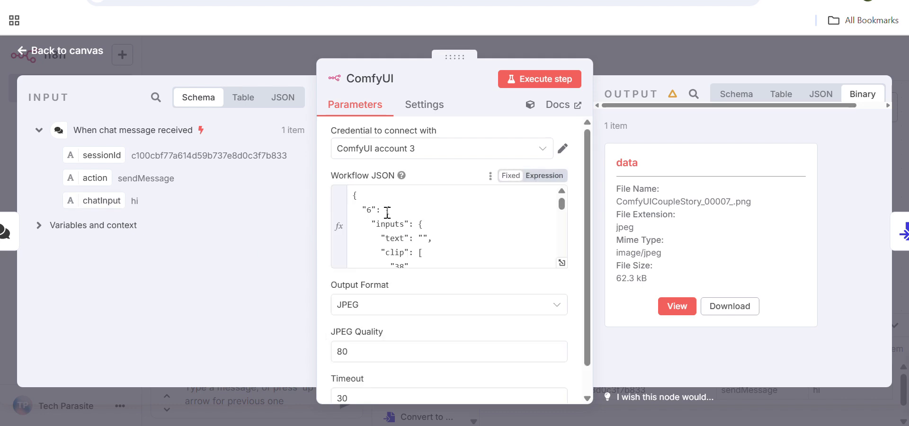
{"action": "scroll", "coordinate": [425, 246], "scroll_direction": "down", "scroll_amount": 8}
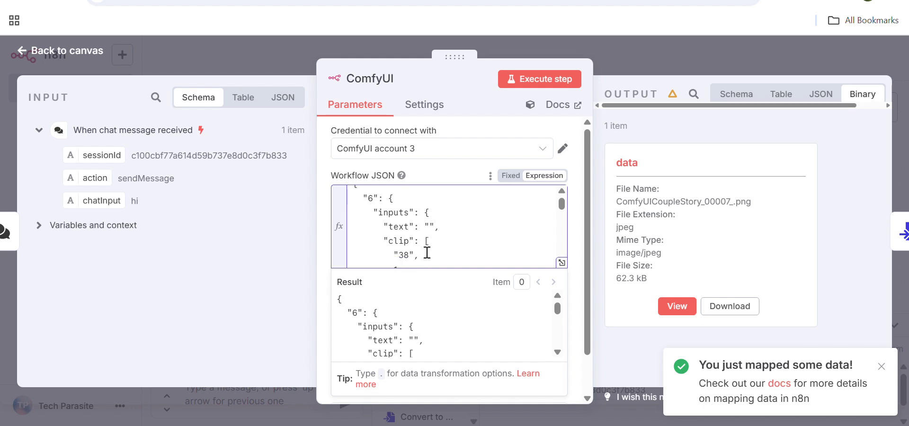
{"action": "scroll", "coordinate": [426, 252], "scroll_direction": "down", "scroll_amount": 2}
{"action": "scroll", "coordinate": [426, 252], "scroll_direction": "up", "scroll_amount": 10}
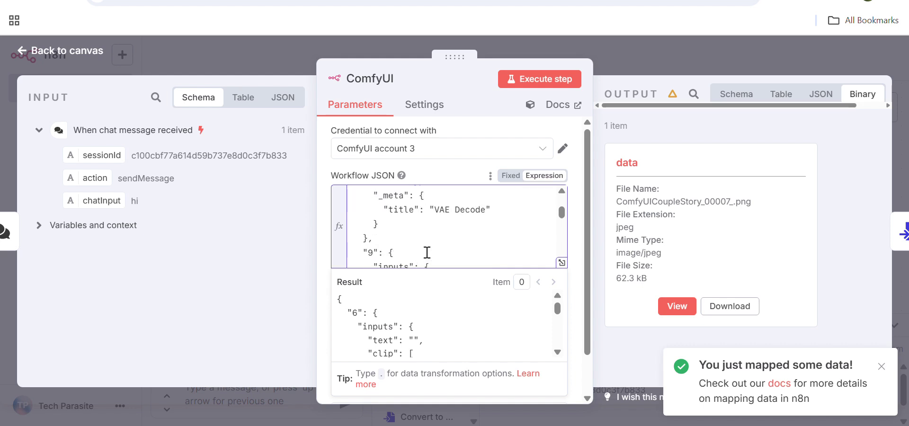
{"action": "scroll", "coordinate": [426, 253], "scroll_direction": "down", "scroll_amount": 3}
{"action": "scroll", "coordinate": [426, 253], "scroll_direction": "down", "scroll_amount": 2}
{"action": "scroll", "coordinate": [426, 253], "scroll_direction": "up", "scroll_amount": 3}
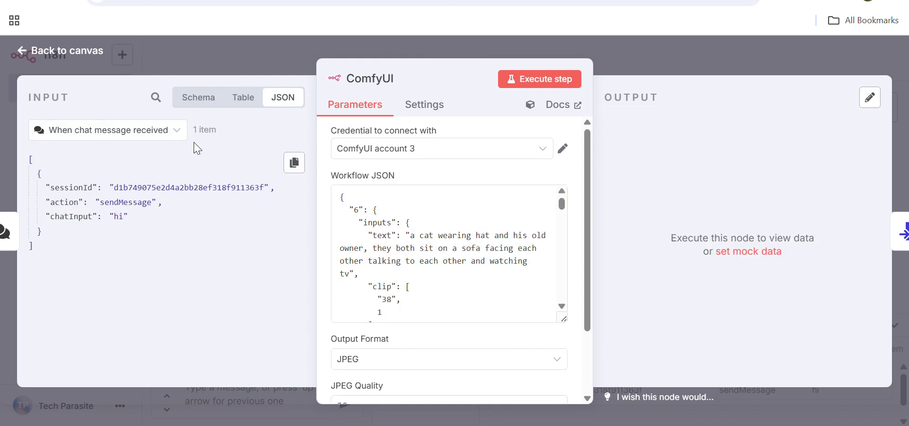
- Switch the Workflow JSON to an expression and map the trigger's chatInput field into the start of node 6's text value
{"action": "left_click", "coordinate": [209, 100]}
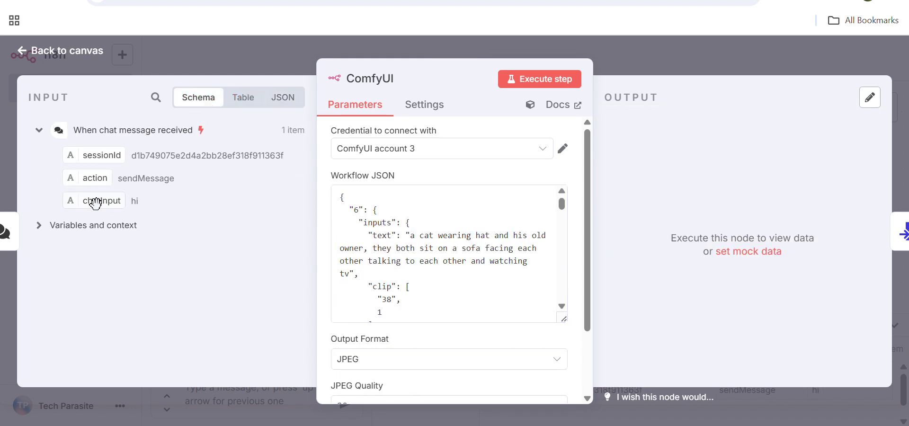
{"action": "scroll", "coordinate": [416, 237], "scroll_direction": "down", "scroll_amount": 1}
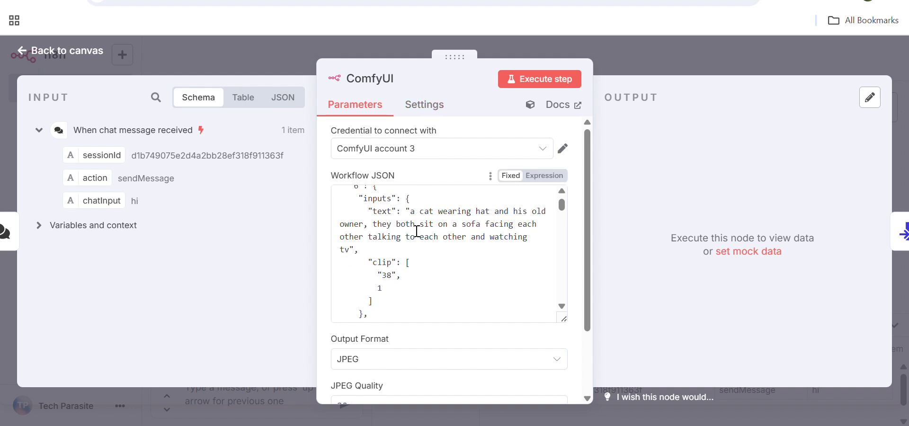
{"action": "scroll", "coordinate": [410, 247], "scroll_direction": "up", "scroll_amount": 1}
{"action": "left_click", "coordinate": [551, 177]}
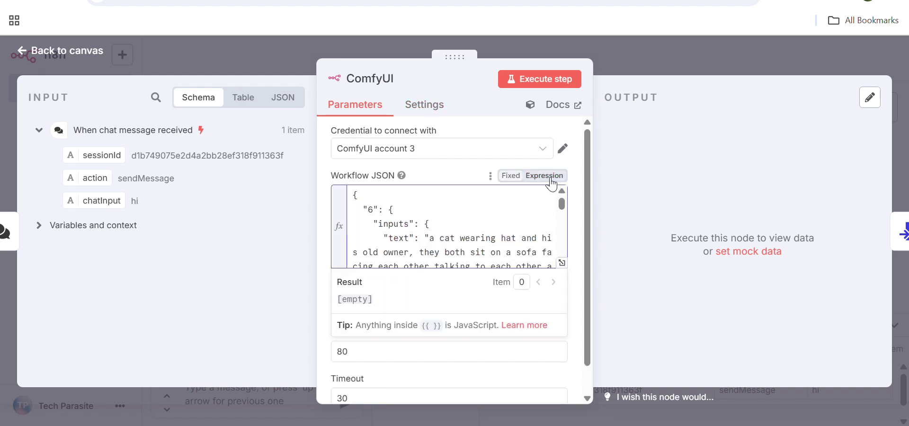
{"action": "scroll", "coordinate": [478, 210], "scroll_direction": "down", "scroll_amount": 3}
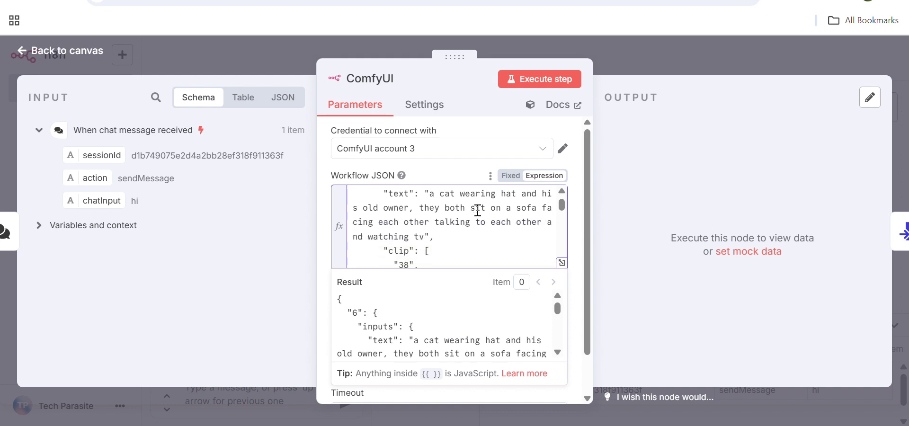
{"action": "scroll", "coordinate": [478, 210], "scroll_direction": "up", "scroll_amount": 3}
{"action": "scroll", "coordinate": [477, 209], "scroll_direction": "down", "scroll_amount": 1}
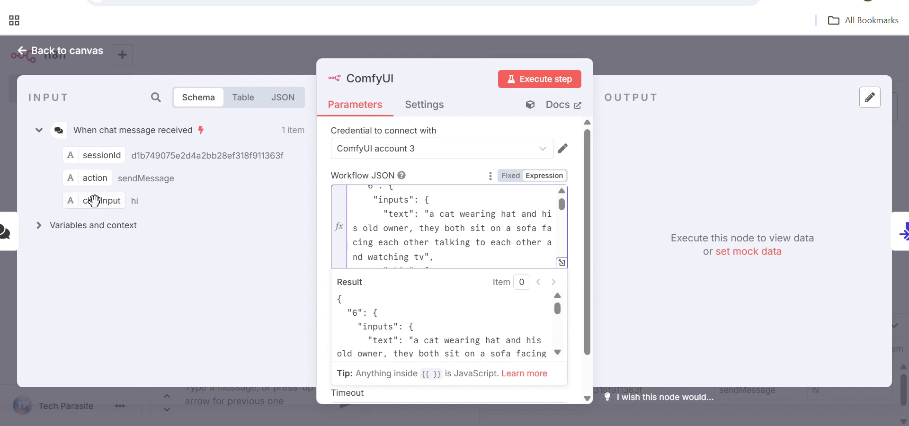
{"action": "left_click_drag", "start_coordinate": [95, 200], "coordinate": [429, 220]}
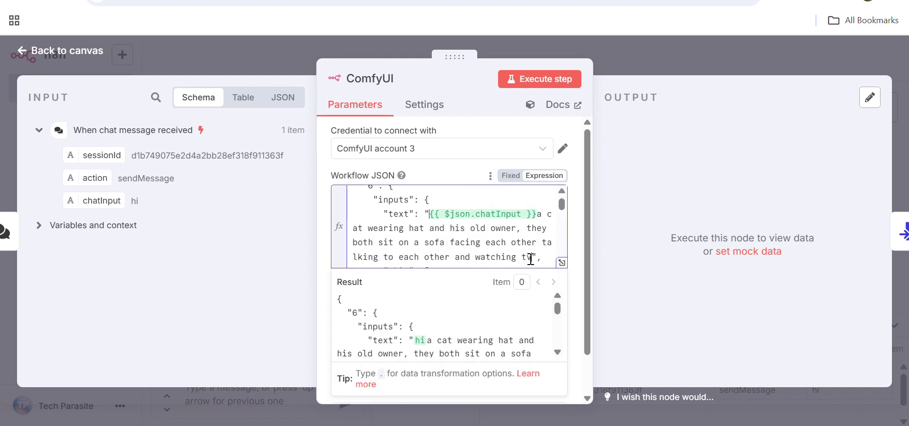
- Copy and delete the cat-and-owner prompt after {{ $json.chatInput }} in the text value, then save the workflow
{"action": "left_click_drag", "start_coordinate": [531, 258], "coordinate": [538, 217]}
{"action": "key", "text": "ctrl+c"}
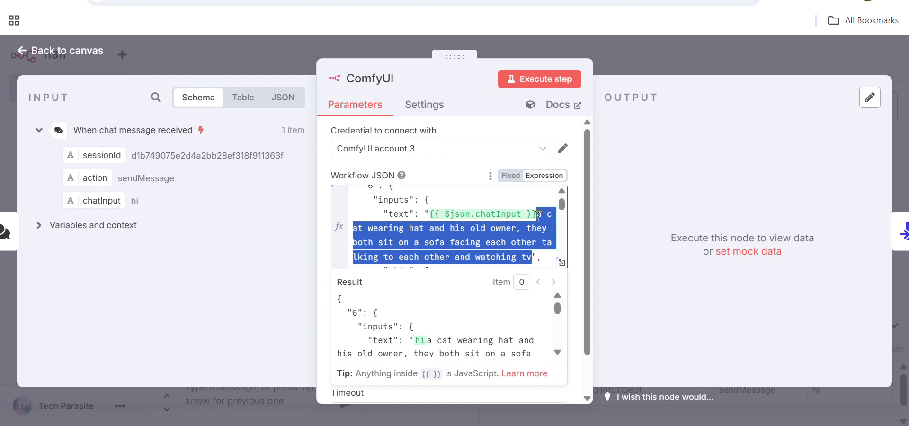
{"action": "key", "text": "BackSpace"}
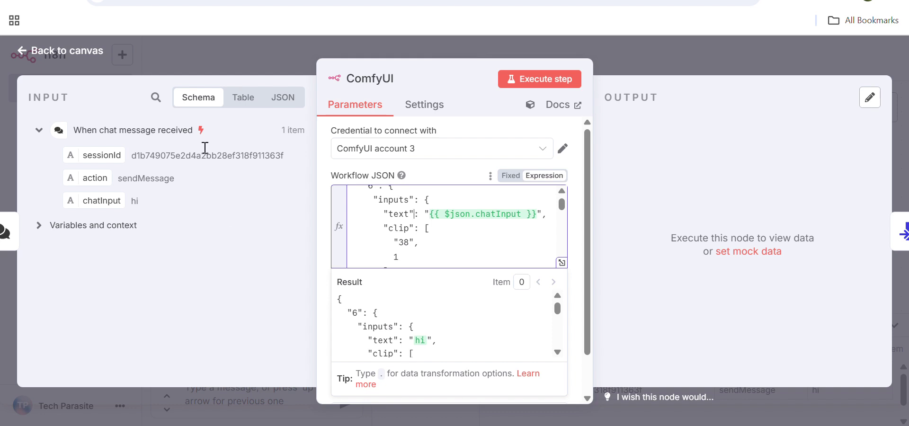
{"action": "left_click", "coordinate": [230, 58]}
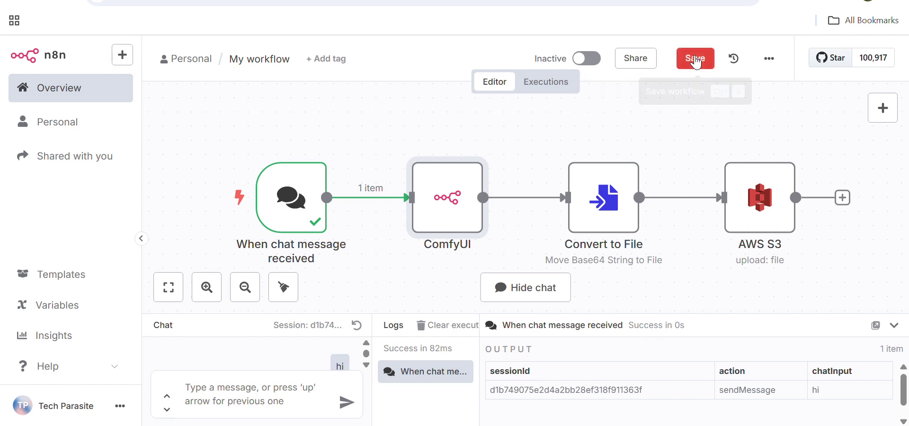
{"action": "left_click", "coordinate": [696, 59]}
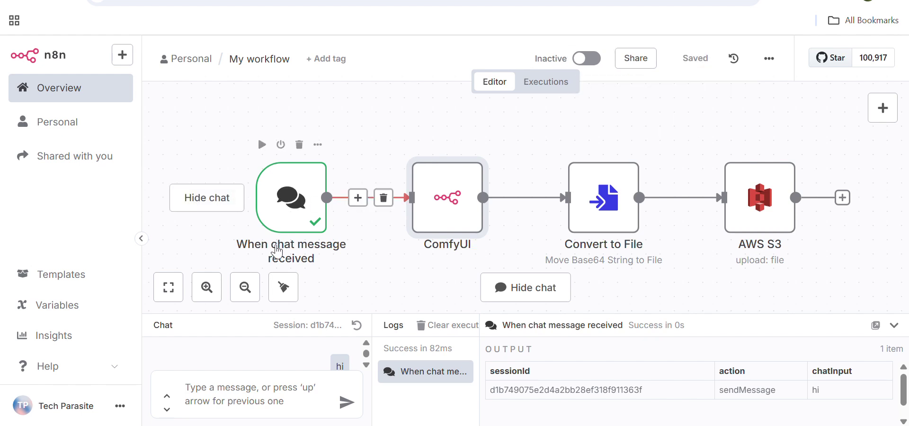
- Run the workflow by sending the chat message "a busy road near a jungle"
{"action": "left_click", "coordinate": [199, 400]}
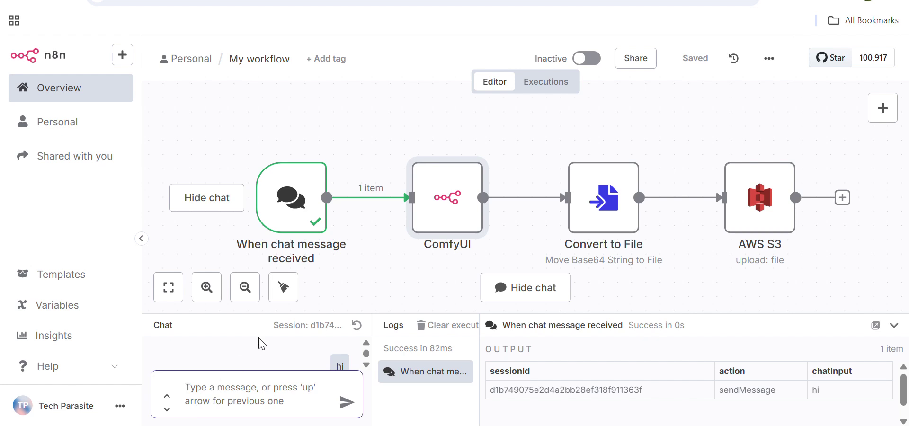
{"action": "key", "text": "ctrl+v"}
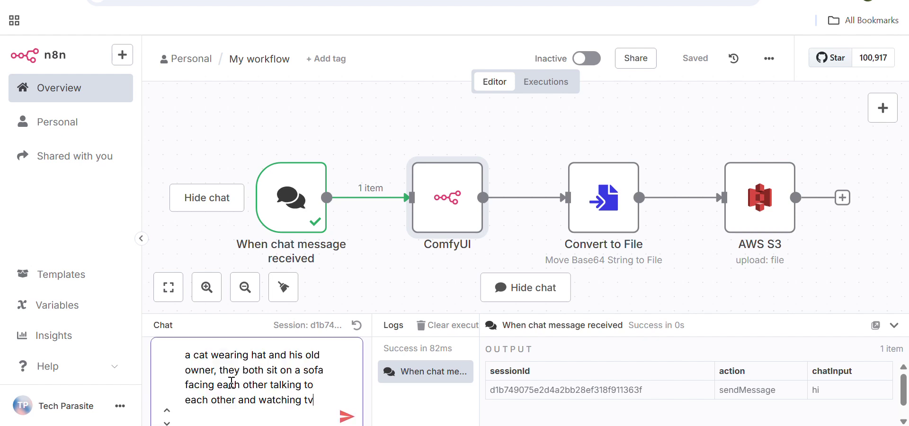
{"action": "key", "text": "ctrl+a"}
{"action": "type", "text": "a"}
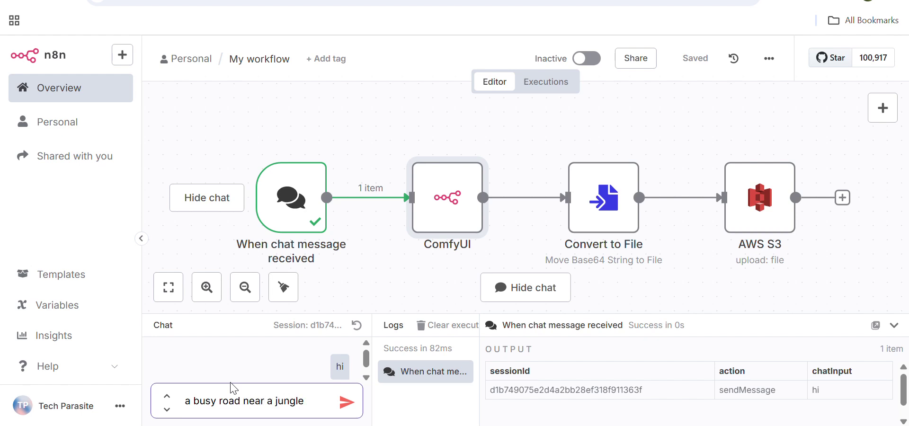
{"action": "left_click", "coordinate": [348, 404]}
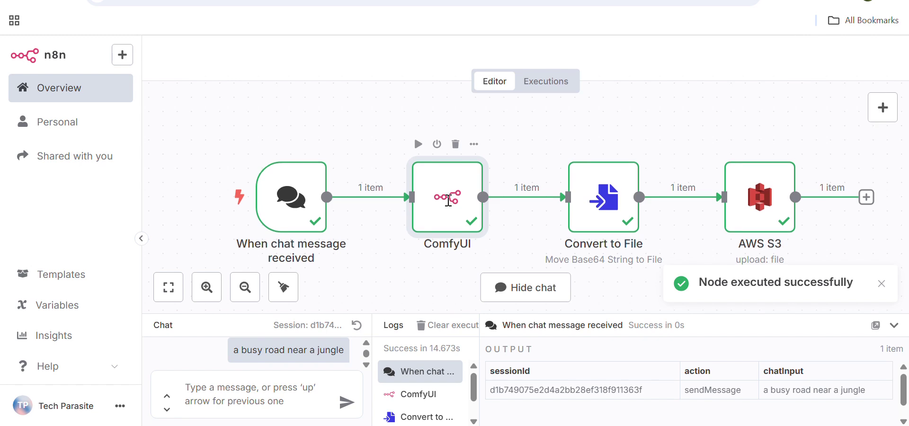
- View the image generated by the ComfyUI node and return to the canvas
{"action": "double_click", "coordinate": [448, 206]}
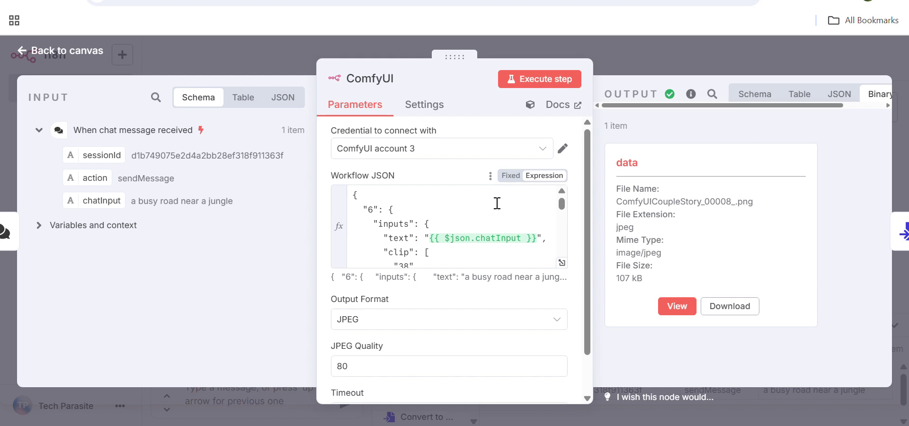
{"action": "left_click", "coordinate": [669, 301]}
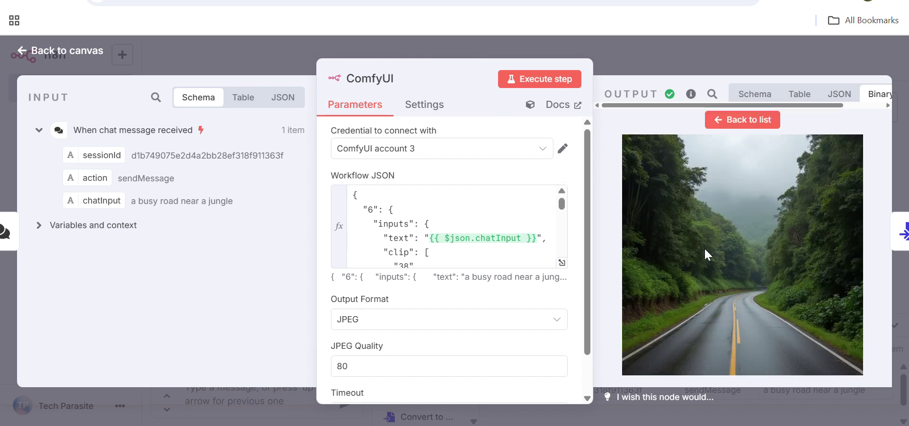
{"action": "left_click", "coordinate": [750, 120]}
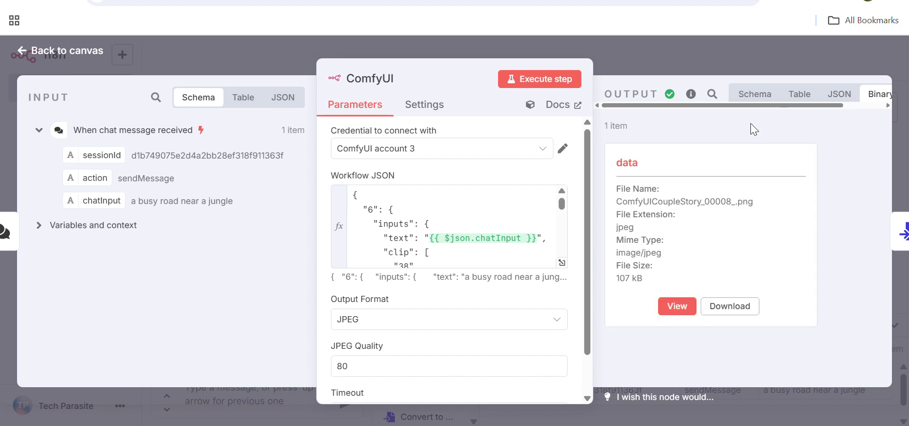
{"action": "left_click", "coordinate": [266, 53]}
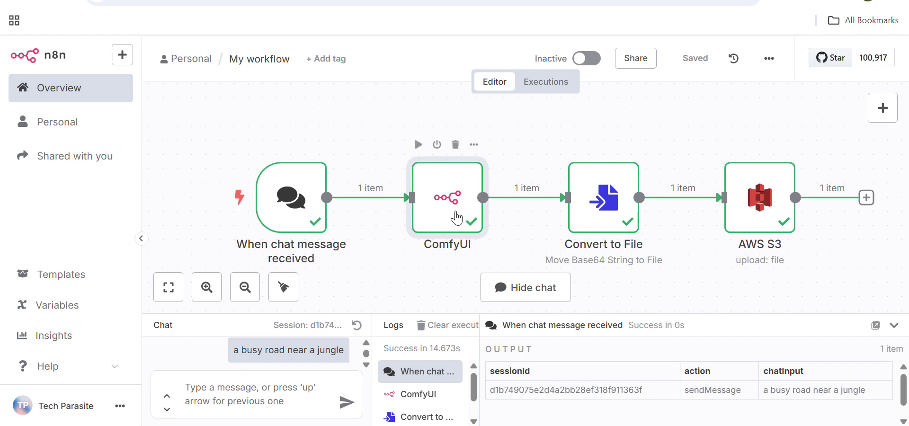
- Review the ComfyUI node's parameters and settings, including output format, JPEG quality, timeout and error handling
{"action": "double_click", "coordinate": [454, 210]}
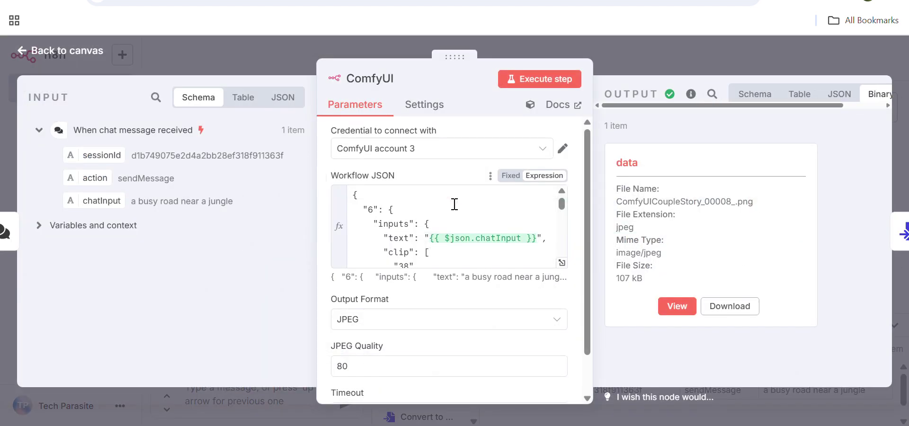
{"action": "scroll", "coordinate": [396, 189], "scroll_direction": "down", "scroll_amount": 3}
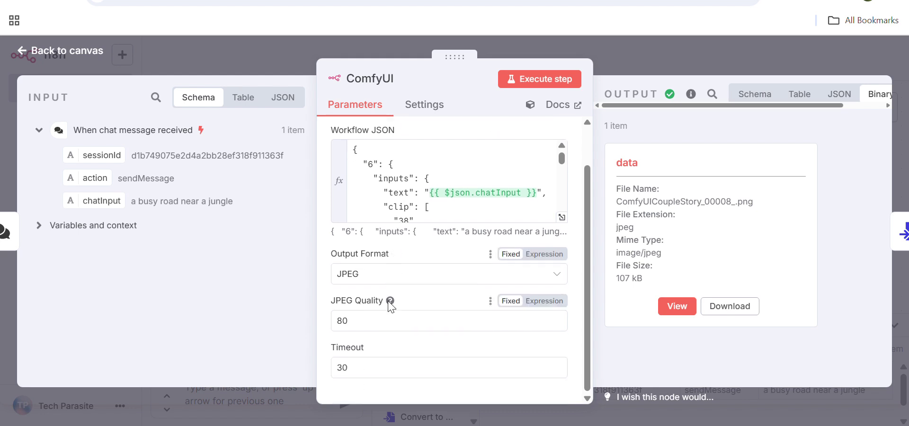
{"action": "scroll", "coordinate": [389, 307], "scroll_direction": "up", "scroll_amount": 3}
{"action": "left_click", "coordinate": [421, 108]}
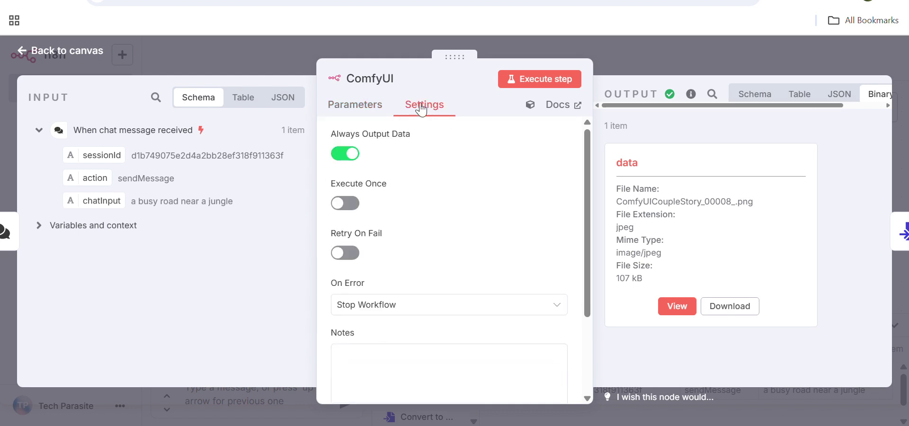
{"action": "scroll", "coordinate": [426, 243], "scroll_direction": "down", "scroll_amount": 3}
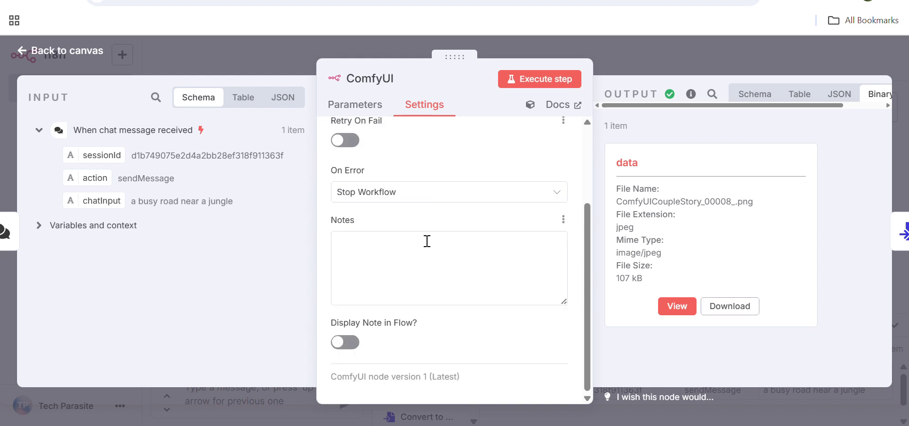
{"action": "scroll", "coordinate": [431, 233], "scroll_direction": "up", "scroll_amount": 3}
{"action": "left_click", "coordinate": [355, 103]}
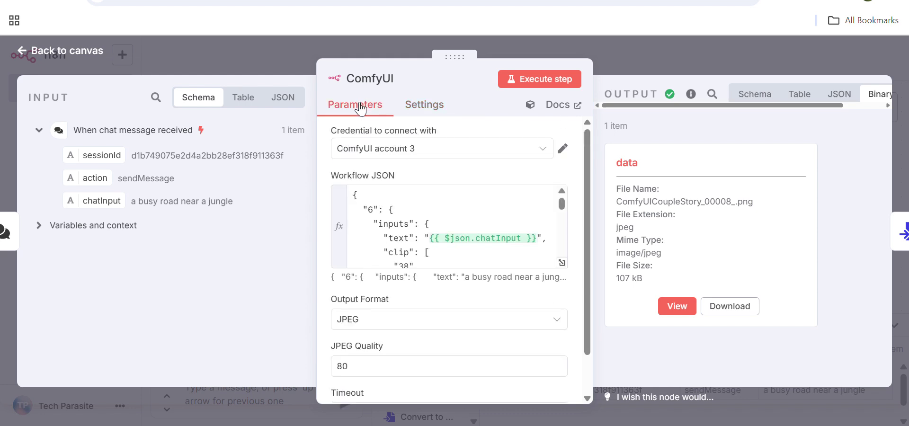
{"action": "left_click", "coordinate": [287, 58]}
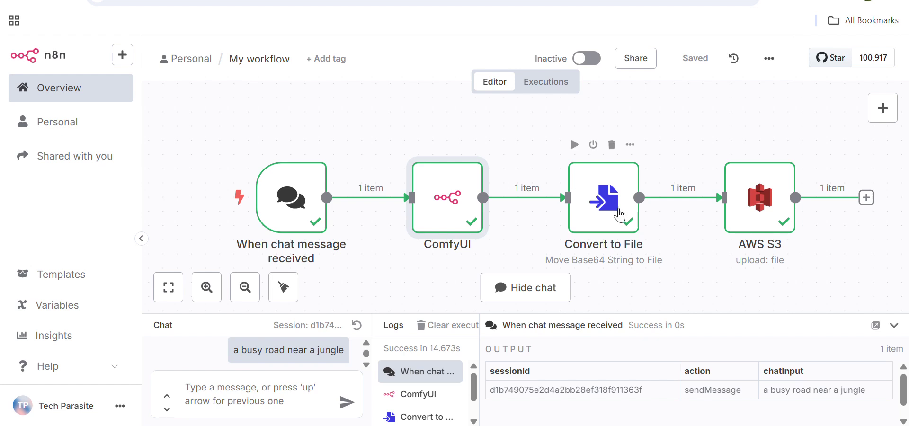
- Add another Convert to File node with the "Move base64 string to file" action and return to the canvas
{"action": "left_click", "coordinate": [885, 117]}
{"action": "type", "text": "co"}
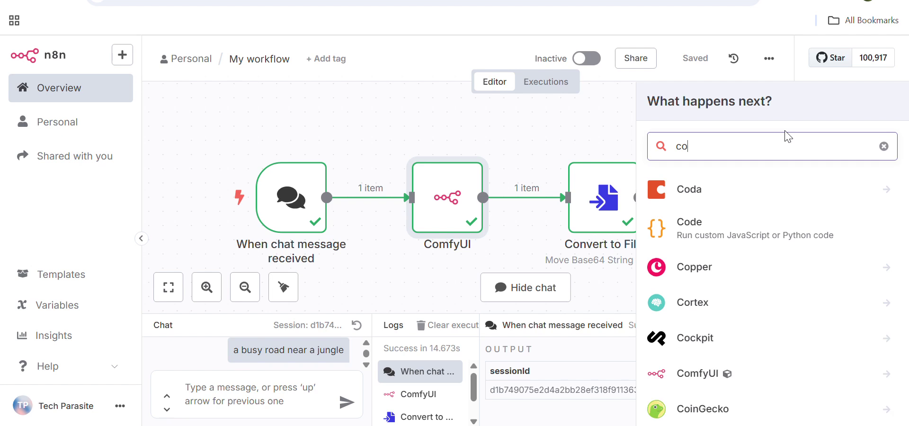
{"action": "type", "text": "nvert to"}
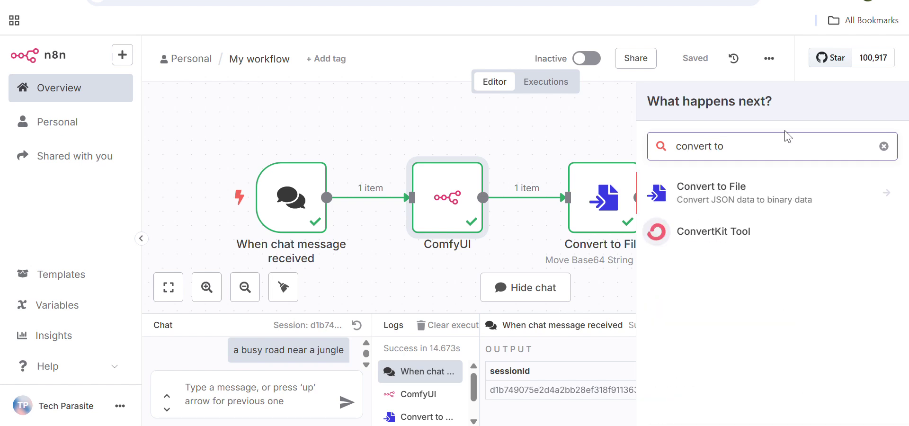
{"action": "left_click", "coordinate": [708, 209]}
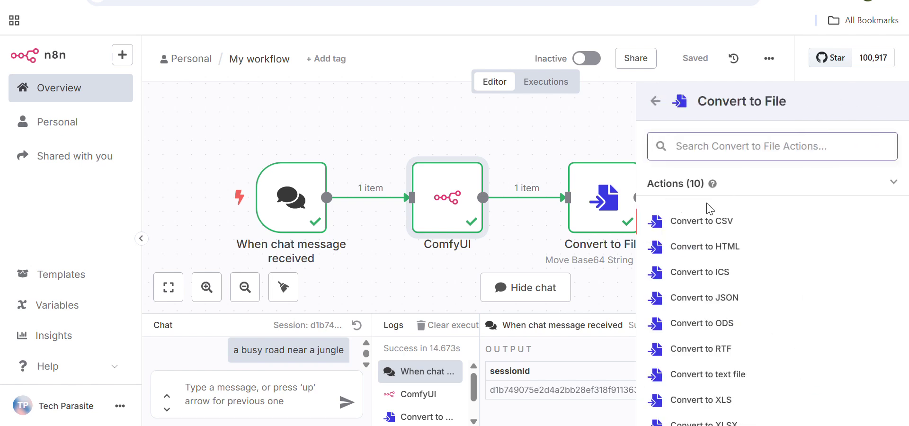
{"action": "scroll", "coordinate": [758, 294], "scroll_direction": "down", "scroll_amount": 1}
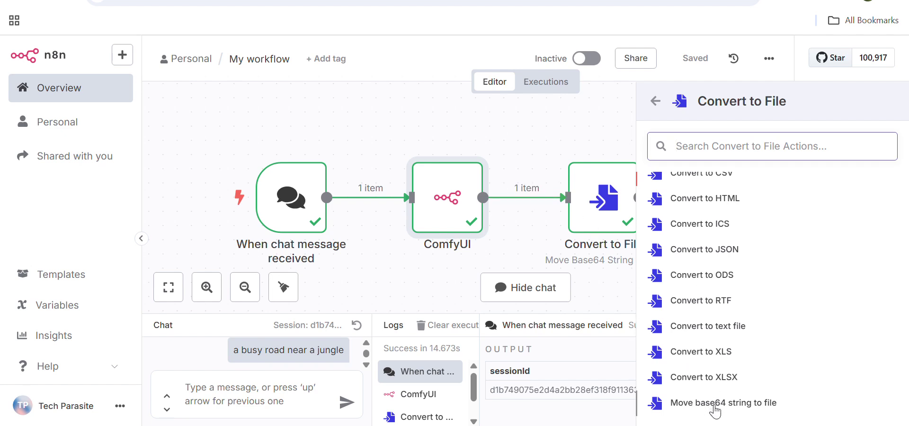
{"action": "left_click", "coordinate": [714, 407]}
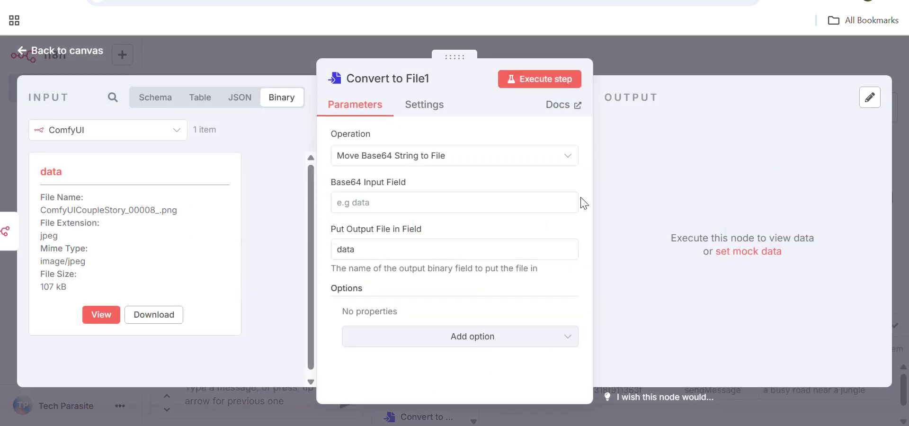
{"action": "left_click", "coordinate": [703, 75]}
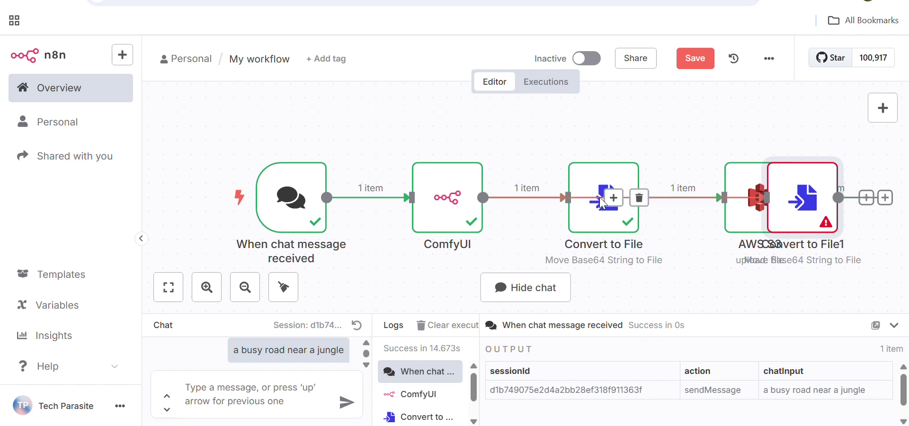
- Examine the original Convert to File node's operation and the base64 data field in its ComfyUI input JSON
{"action": "double_click", "coordinate": [594, 222]}
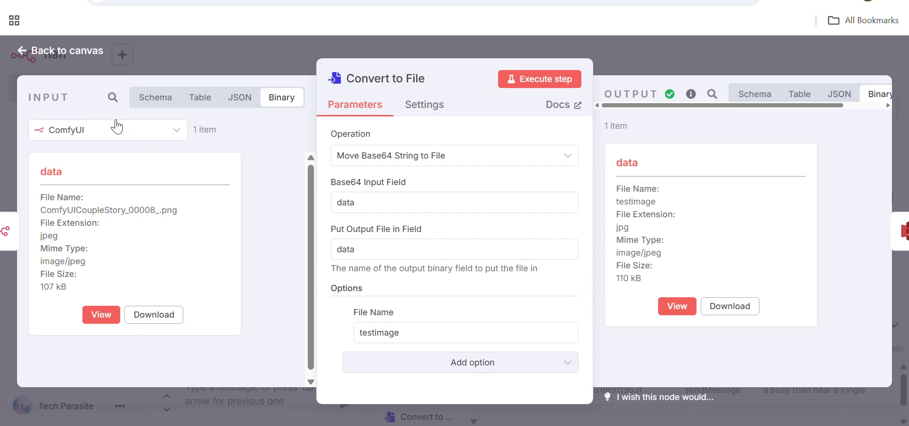
{"action": "left_click", "coordinate": [245, 101]}
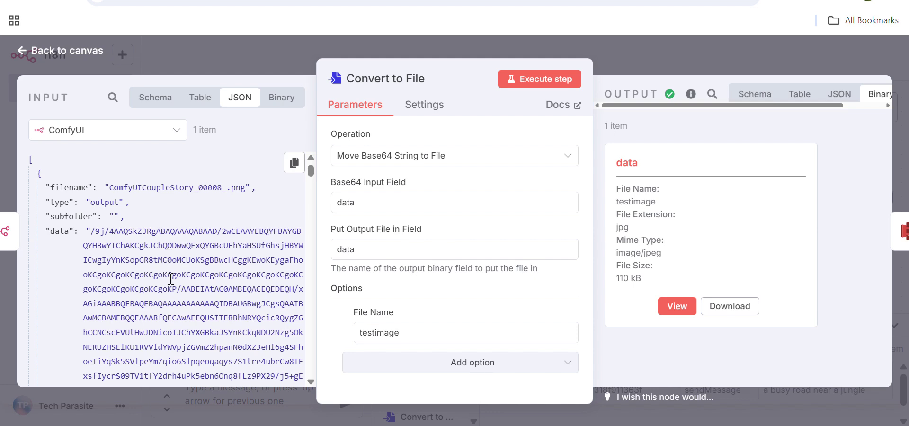
{"action": "scroll", "coordinate": [171, 279], "scroll_direction": "down", "scroll_amount": 5}
{"action": "scroll", "coordinate": [171, 279], "scroll_direction": "up", "scroll_amount": 5}
{"action": "scroll", "coordinate": [118, 234], "scroll_direction": "down", "scroll_amount": 15}
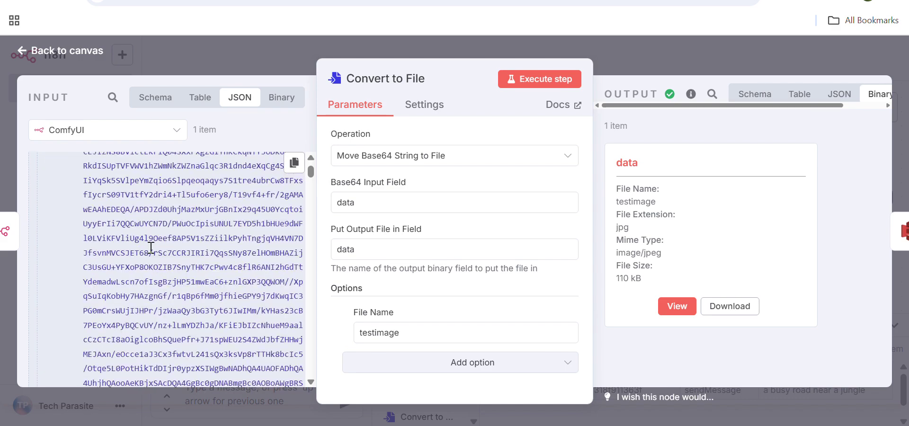
{"action": "scroll", "coordinate": [150, 247], "scroll_direction": "up", "scroll_amount": 15}
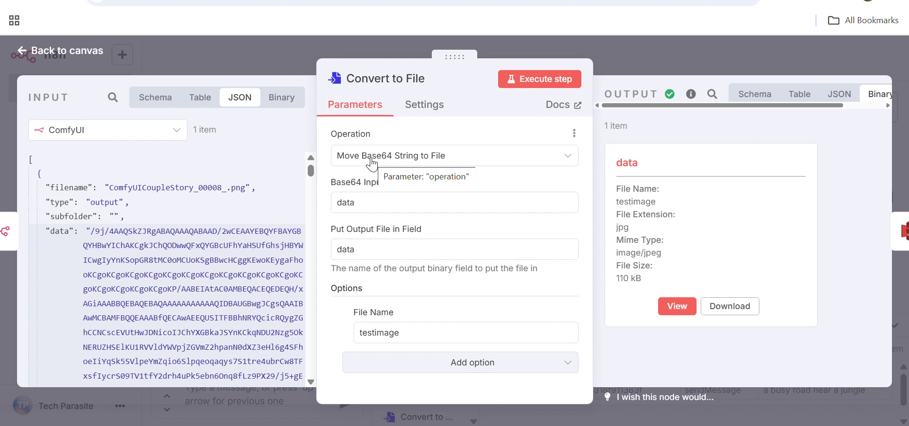
{"action": "left_click", "coordinate": [400, 158]}
{"action": "left_click", "coordinate": [395, 162]}
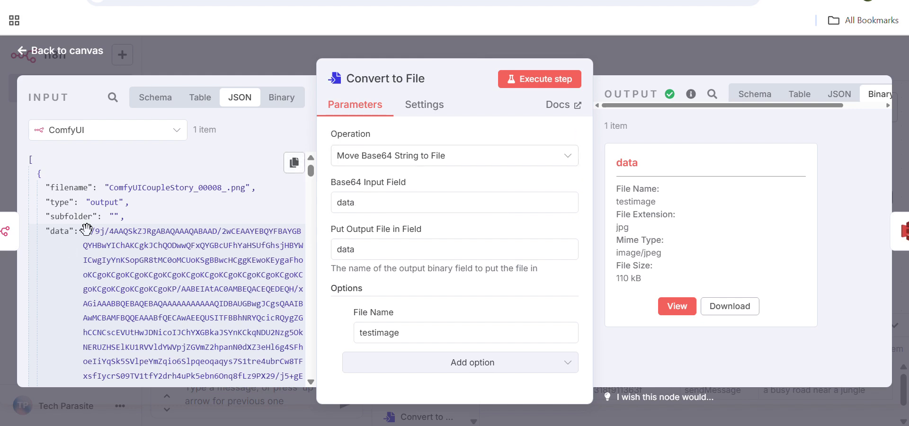
- Re-enter data as the Convert to File node's Base64 input field, check its output field and file name, and return to the canvas
{"action": "left_click_drag", "start_coordinate": [380, 209], "coordinate": [316, 203]}
{"action": "key", "text": "BackSpace"}
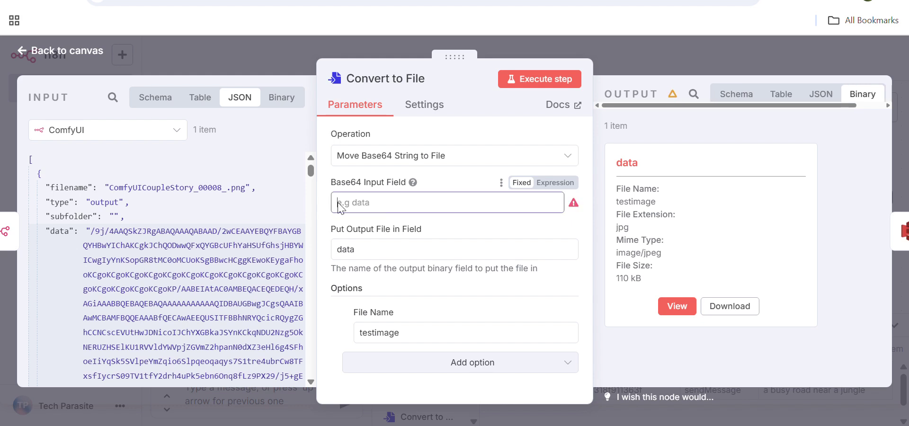
{"action": "type", "text": "data"}
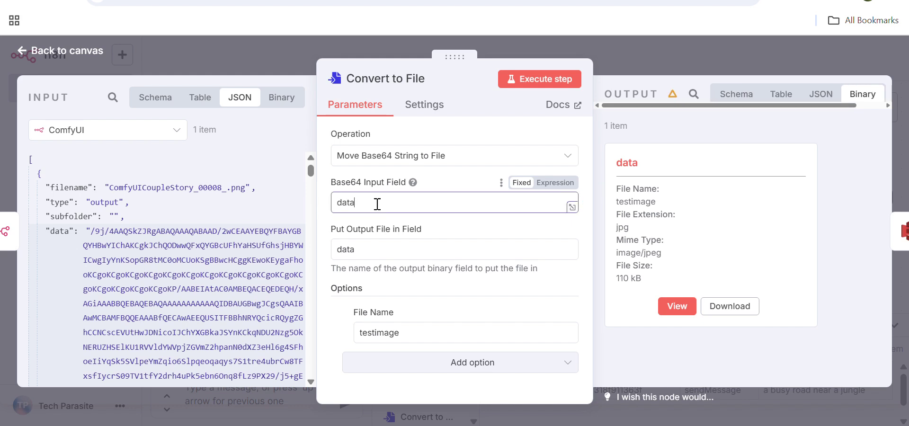
{"action": "left_click", "coordinate": [386, 233]}
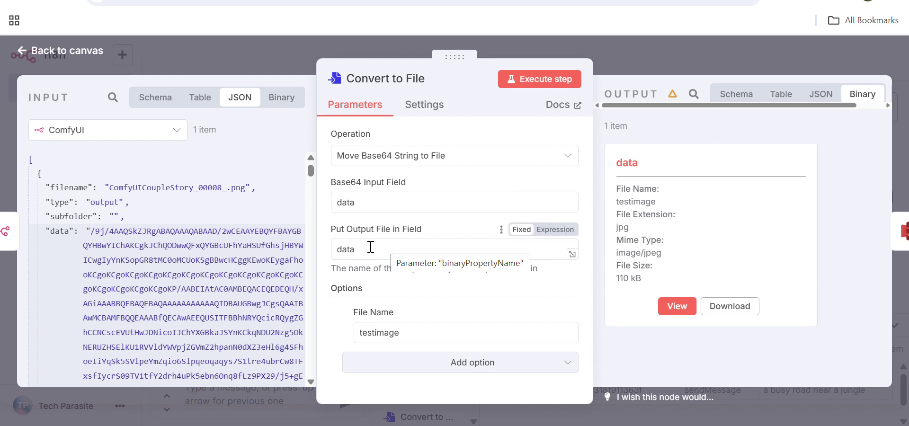
{"action": "left_click", "coordinate": [408, 333]}
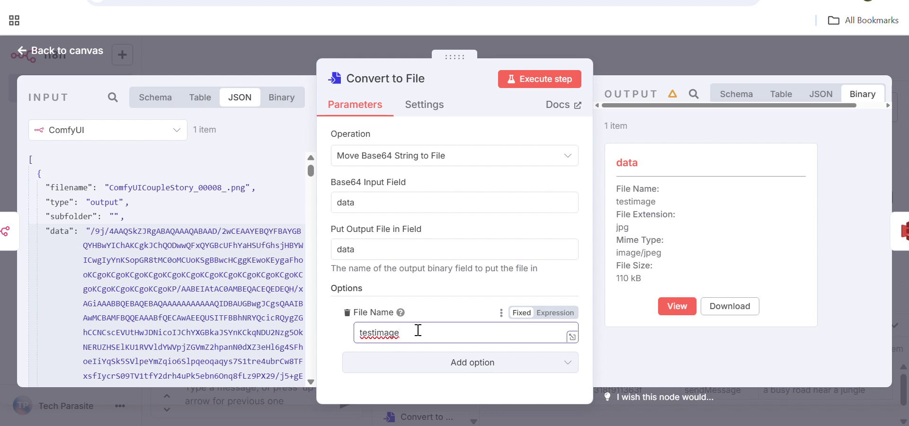
{"action": "left_click", "coordinate": [287, 59]}
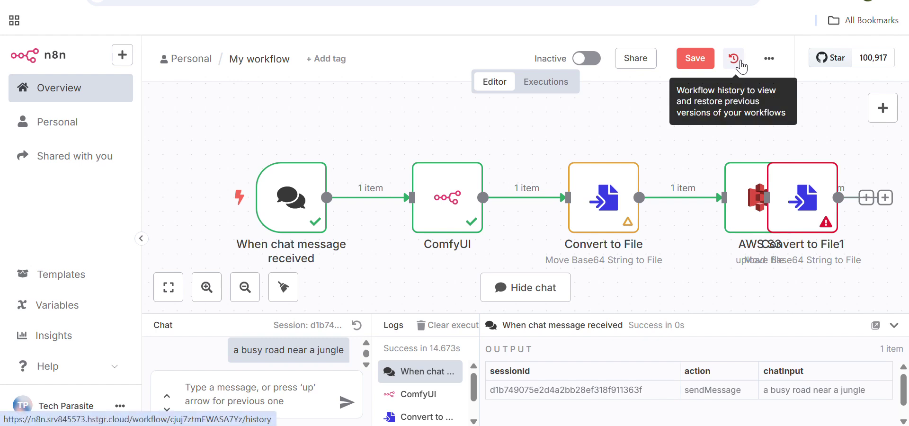
- Leave the workflow without saving the changes and reopen My workflow from the overview
{"action": "left_click", "coordinate": [733, 65]}
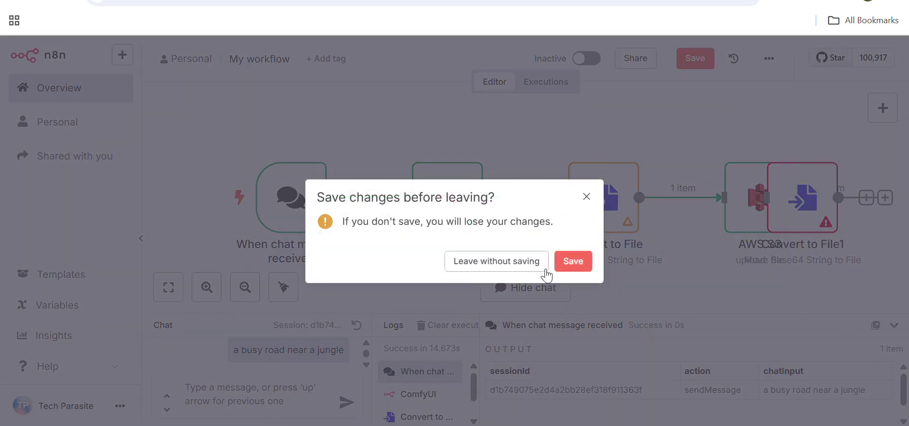
{"action": "left_click", "coordinate": [532, 266]}
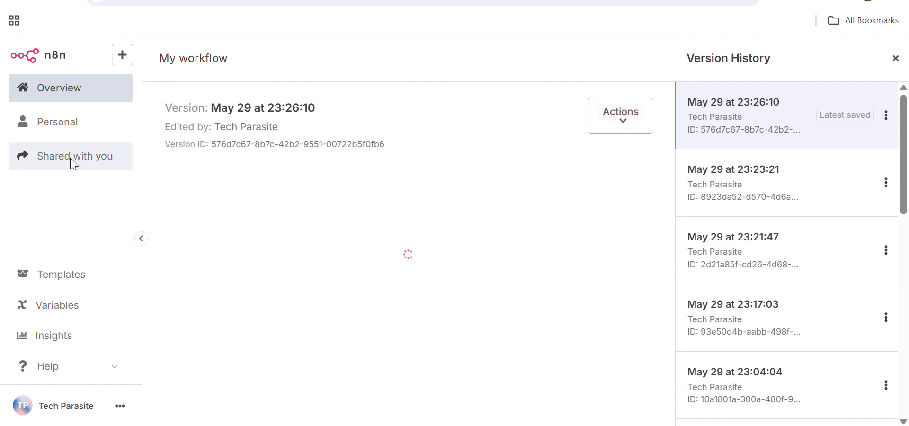
{"action": "left_click", "coordinate": [54, 95]}
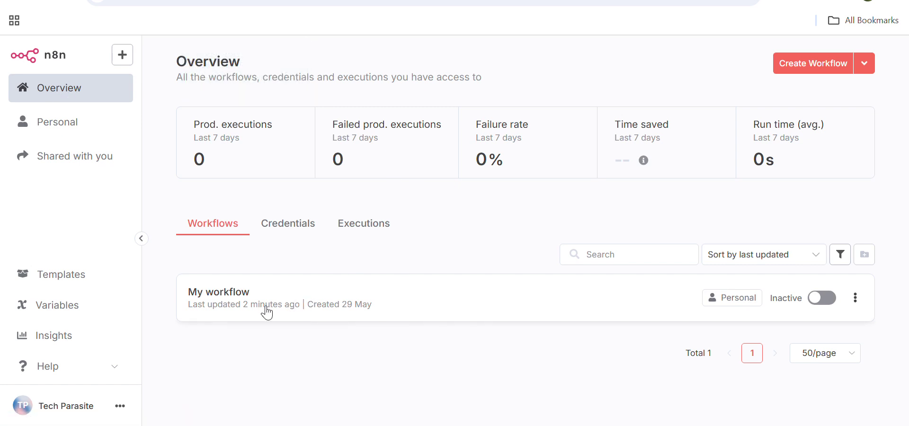
{"action": "left_click", "coordinate": [266, 312]}
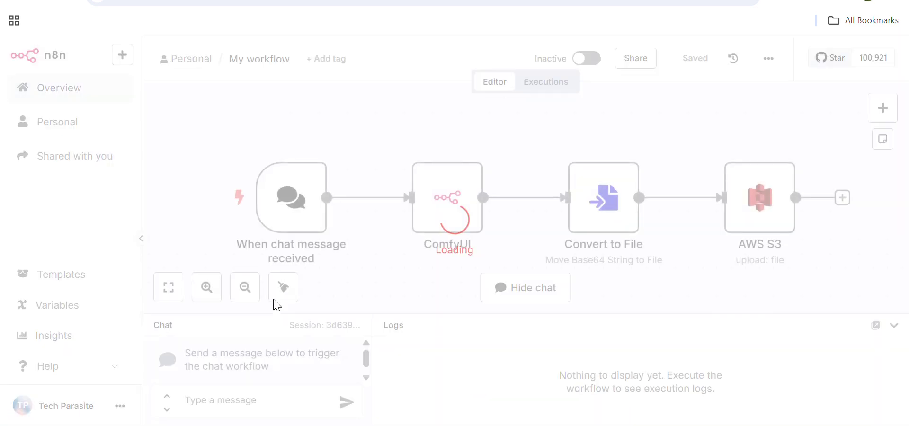
- Search the nodes for aws and add another AWS S3 node with the "Upload a file" action
{"action": "mouse_move", "coordinate": [632, 146]}
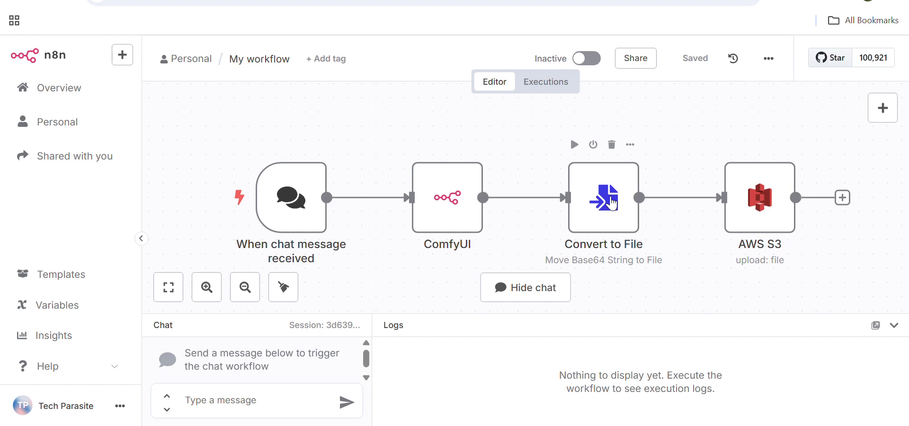
{"action": "mouse_move", "coordinate": [757, 179]}
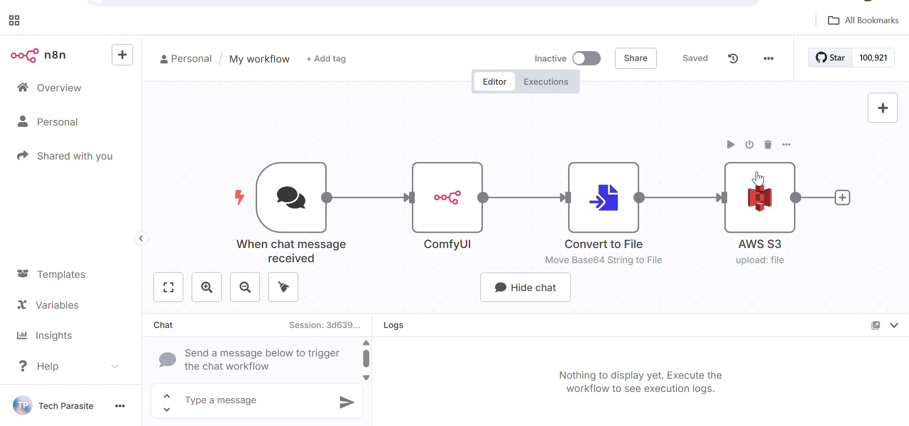
{"action": "mouse_move", "coordinate": [585, 176]}
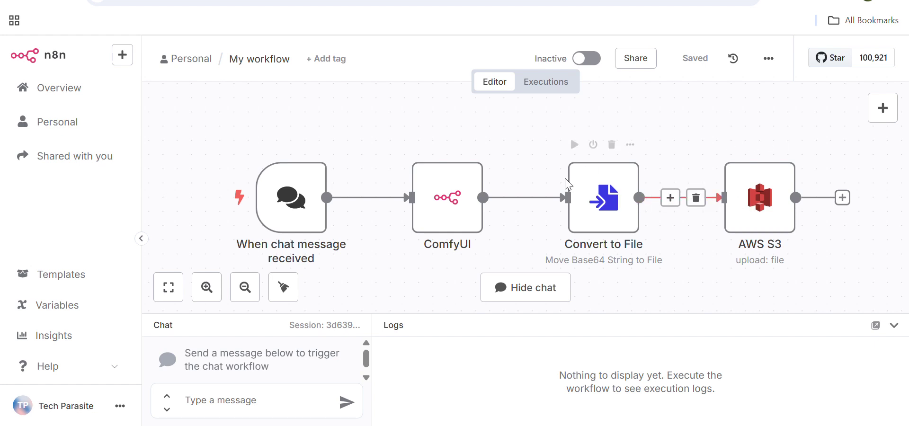
{"action": "mouse_move", "coordinate": [742, 198]}
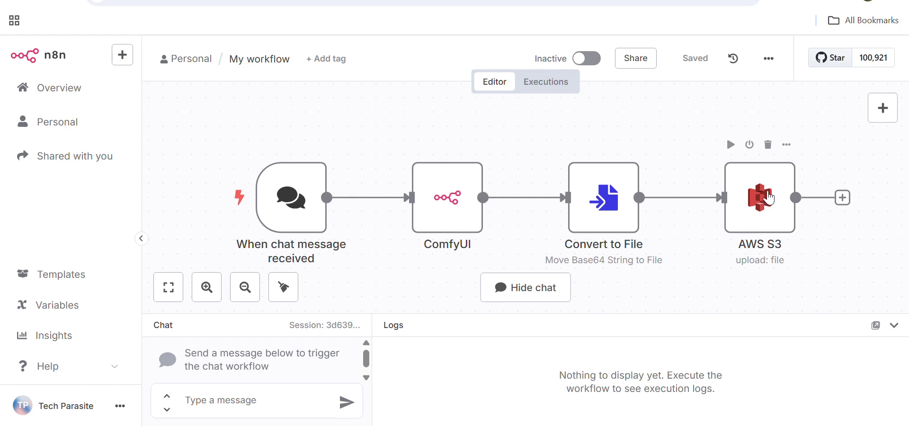
{"action": "mouse_move", "coordinate": [881, 107]}
{"action": "left_click", "coordinate": [874, 112]}
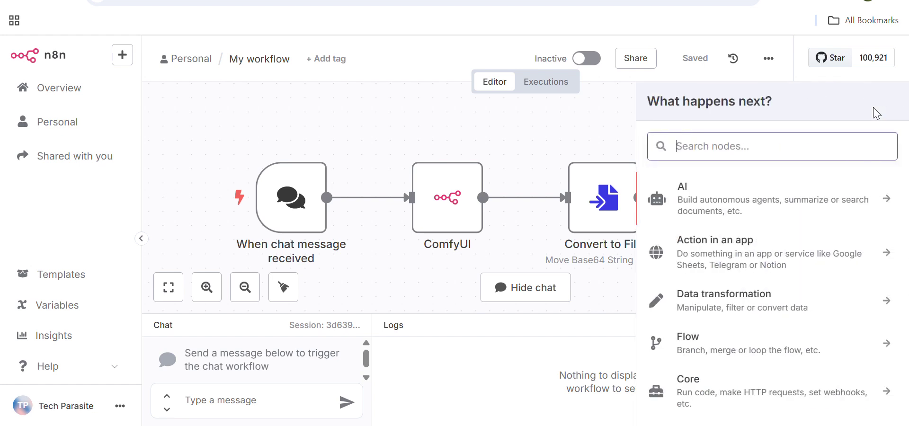
{"action": "type", "text": "aws"}
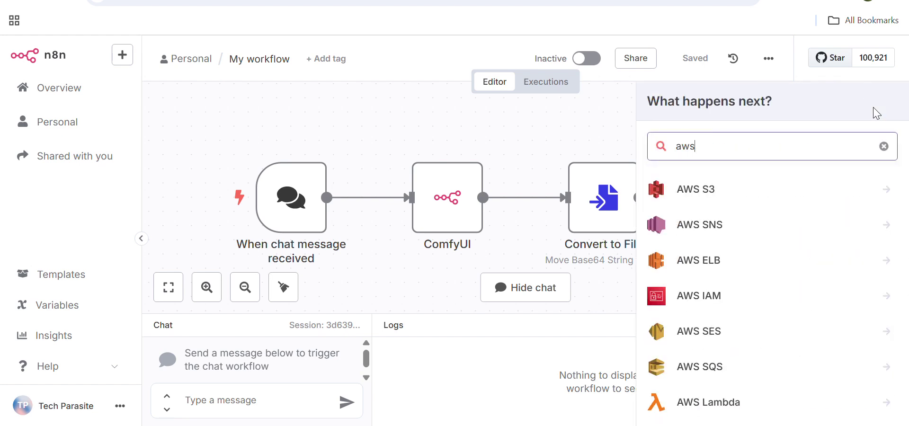
{"action": "left_click", "coordinate": [714, 194]}
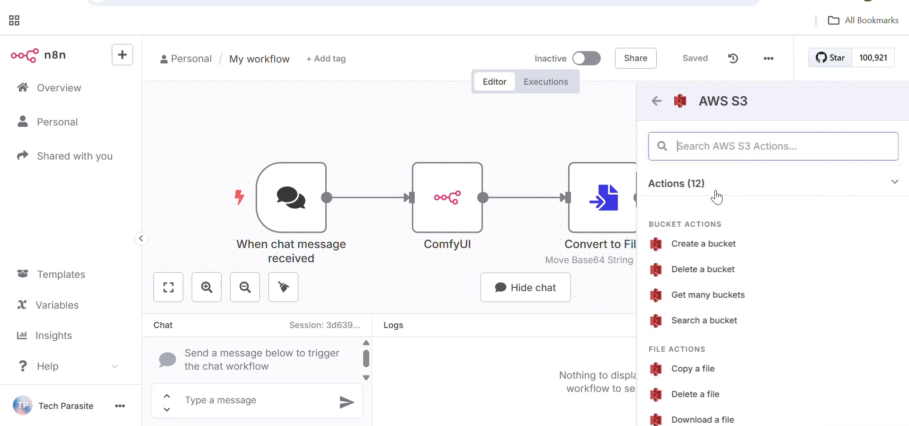
{"action": "scroll", "coordinate": [740, 377], "scroll_direction": "down", "scroll_amount": 5}
{"action": "scroll", "coordinate": [725, 227], "scroll_direction": "up", "scroll_amount": 5}
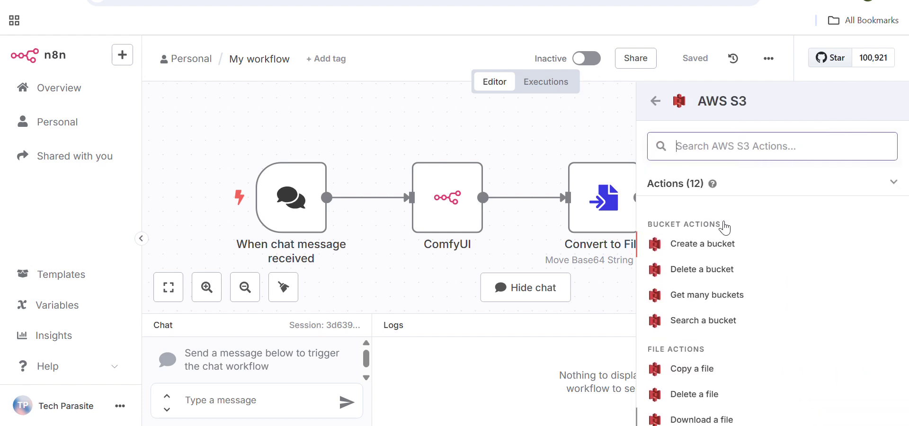
{"action": "scroll", "coordinate": [717, 315], "scroll_direction": "down", "scroll_amount": 5}
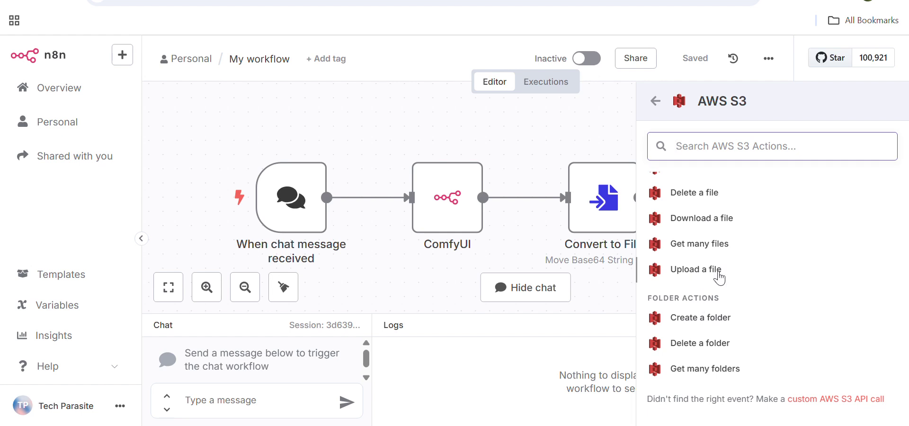
{"action": "left_click", "coordinate": [718, 270]}
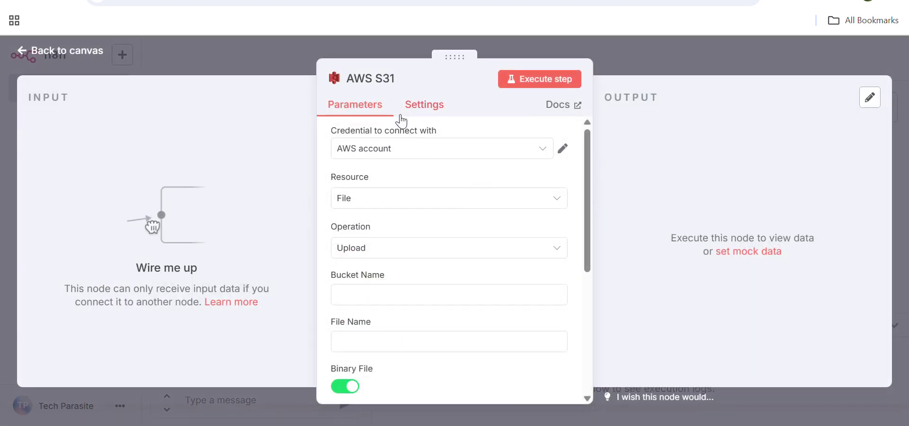
- Select AWS account as the new AWS S3 node's credential, look over its upload parameters and return to the canvas
{"action": "left_click", "coordinate": [402, 151]}
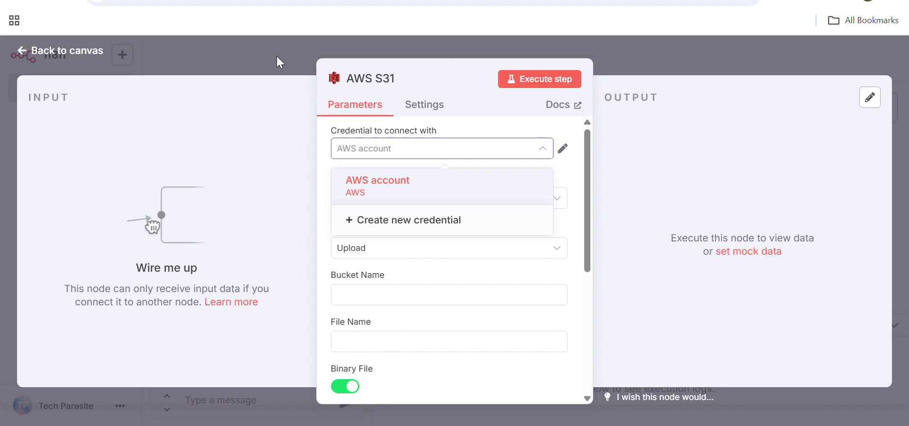
{"action": "left_click", "coordinate": [493, 186]}
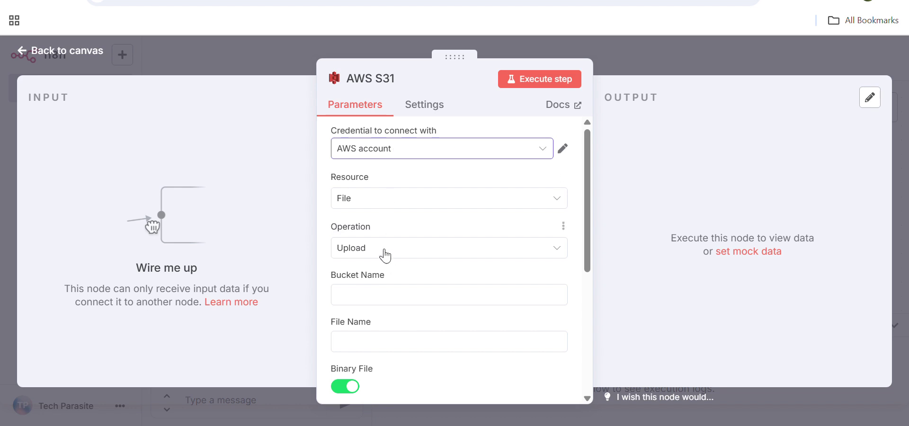
{"action": "scroll", "coordinate": [384, 254], "scroll_direction": "down", "scroll_amount": 1}
{"action": "scroll", "coordinate": [383, 258], "scroll_direction": "down", "scroll_amount": 1}
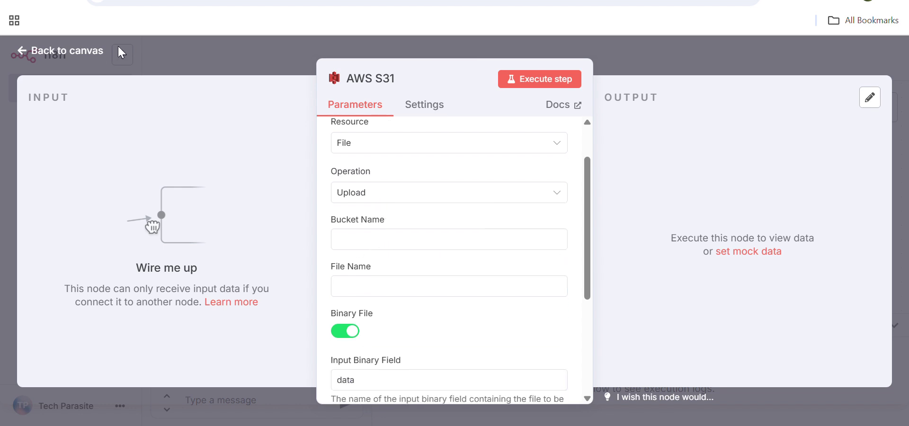
{"action": "left_click", "coordinate": [142, 52]}
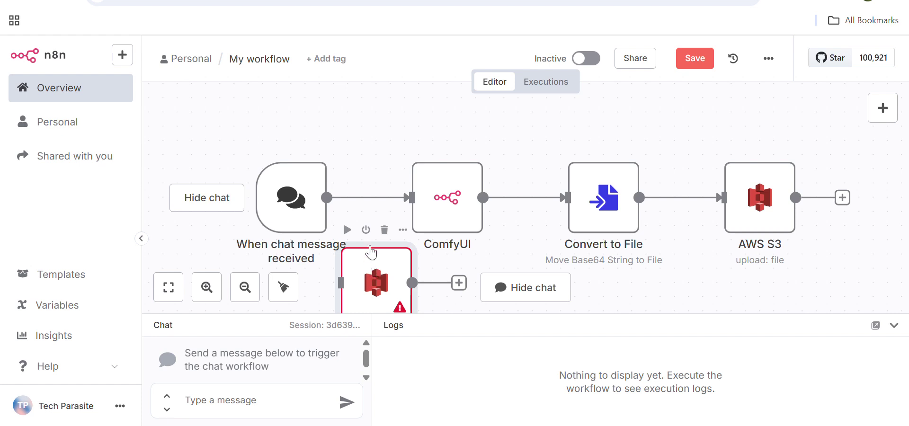
- Delete the newly added, unconnected AWS S3 node from the canvas
{"action": "left_click", "coordinate": [385, 230]}
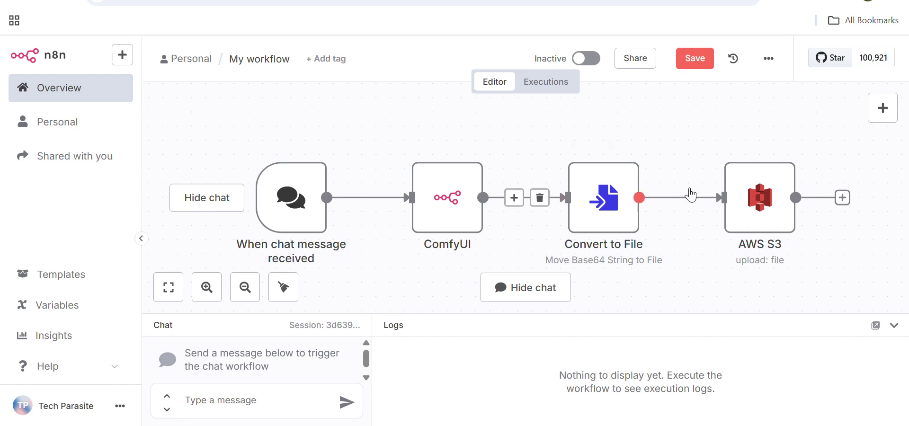
{"action": "scroll", "coordinate": [782, 184], "scroll_direction": "right", "scroll_amount": 2}
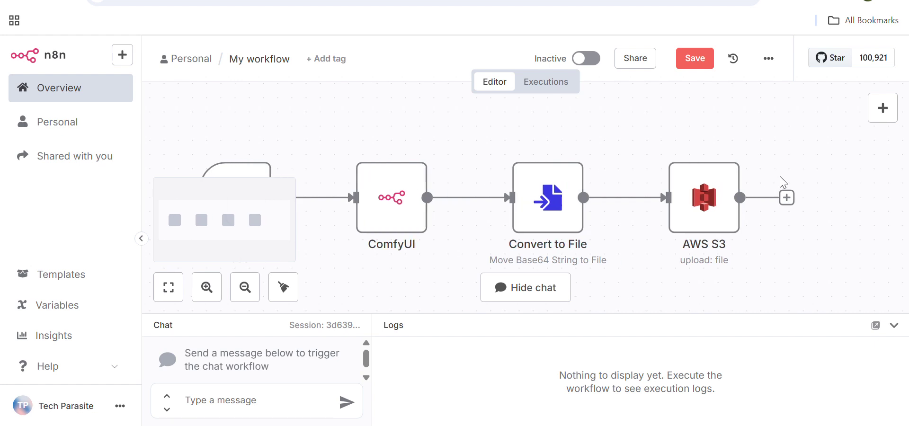
{"action": "scroll", "coordinate": [520, 232], "scroll_direction": "left", "scroll_amount": 2}
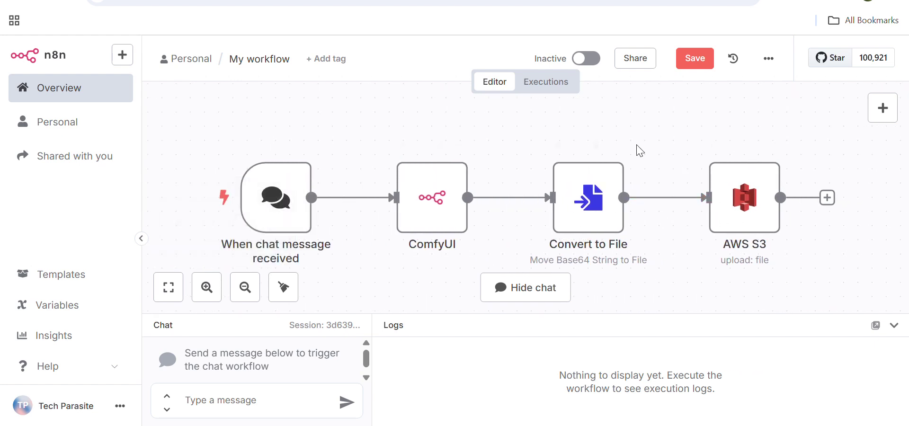
- Look through the categories of nodes available to add to the workflow and close the list
{"action": "mouse_move", "coordinate": [723, 203]}
{"action": "left_click", "coordinate": [883, 108]}
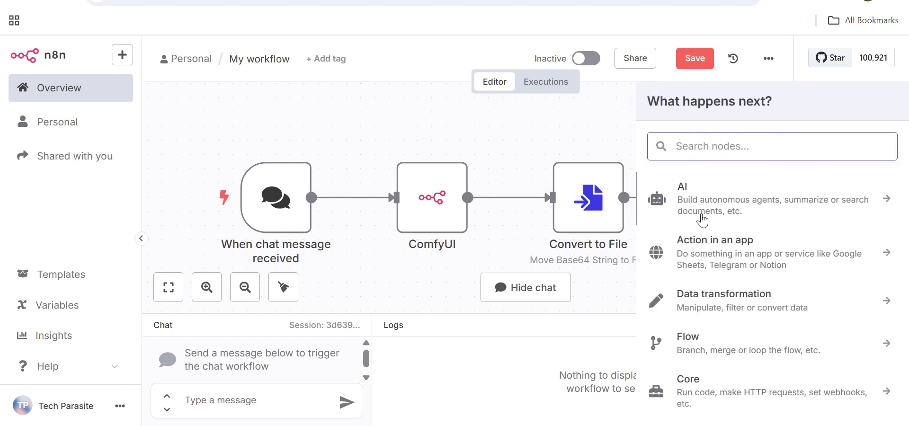
{"action": "scroll", "coordinate": [703, 223], "scroll_direction": "down", "scroll_amount": 3}
{"action": "scroll", "coordinate": [711, 322], "scroll_direction": "up", "scroll_amount": 3}
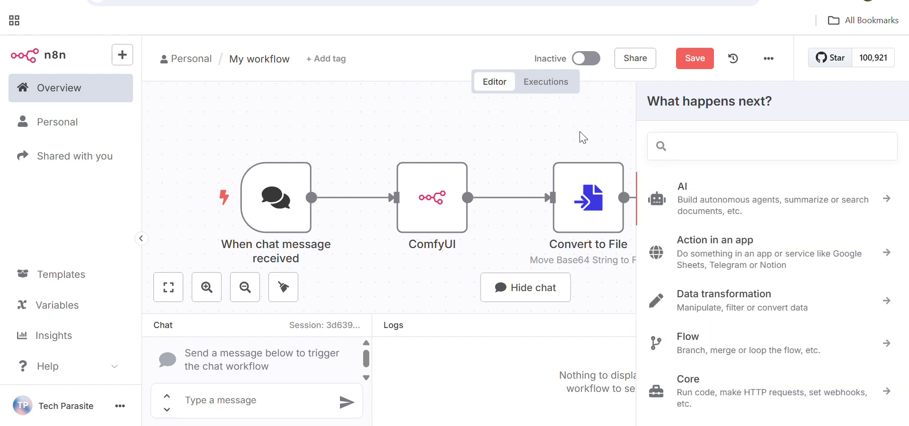
{"action": "left_click", "coordinate": [584, 138]}
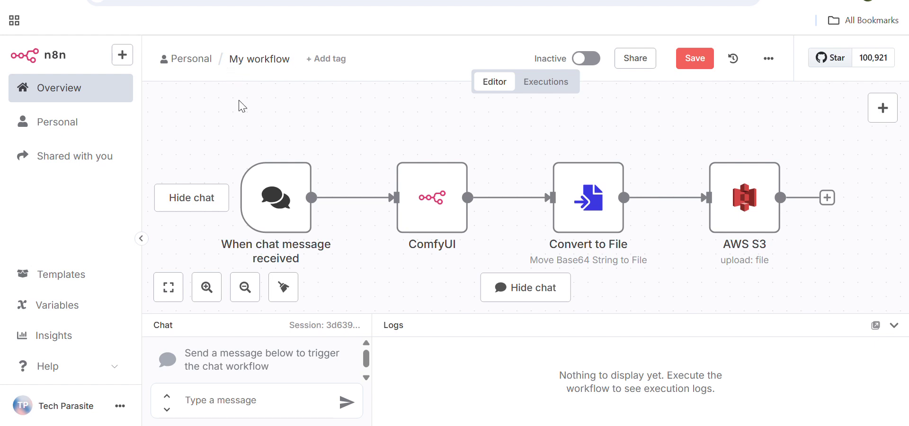
- Review the ComfyUI node's credential, workflow JSON and output parameters, return to the canvas, and open the Convert to File node
{"action": "mouse_move", "coordinate": [445, 169]}
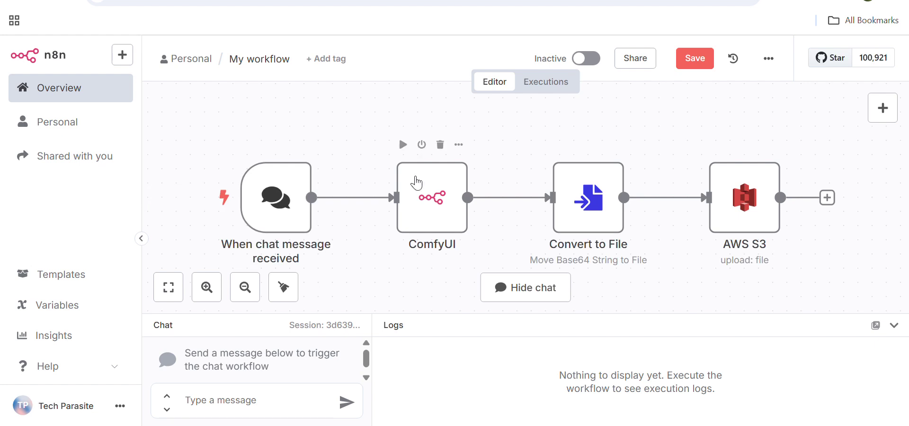
{"action": "left_click", "coordinate": [425, 204]}
{"action": "double_click", "coordinate": [425, 199]}
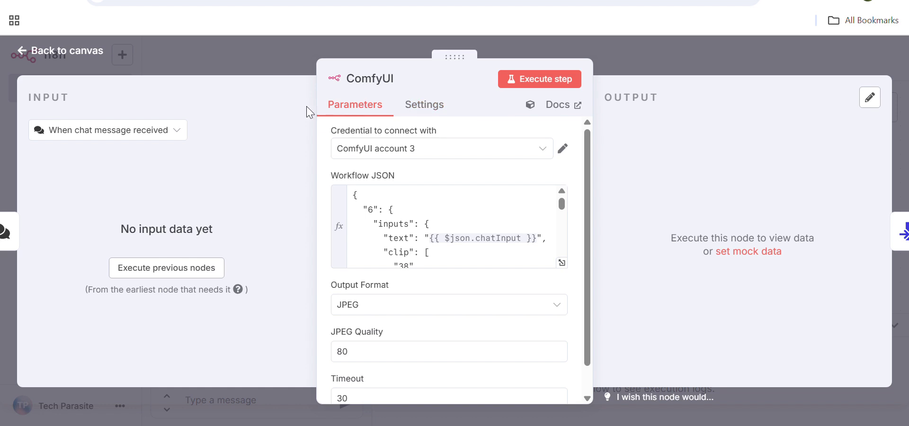
{"action": "left_click", "coordinate": [286, 71]}
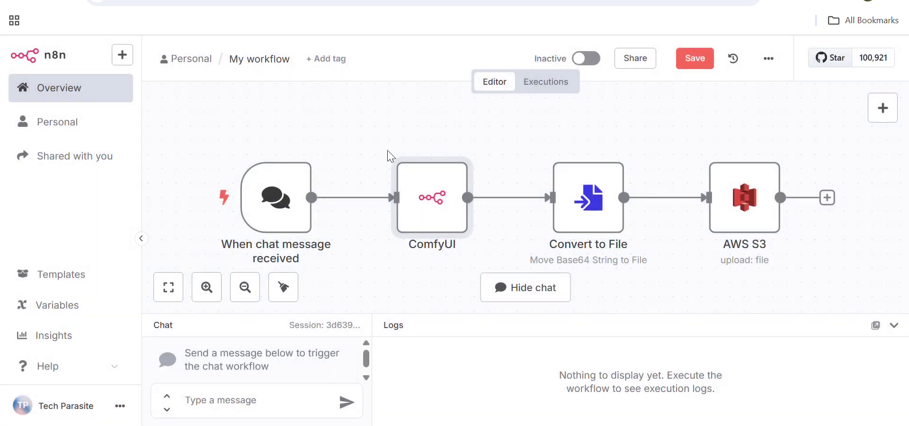
{"action": "double_click", "coordinate": [439, 200]}
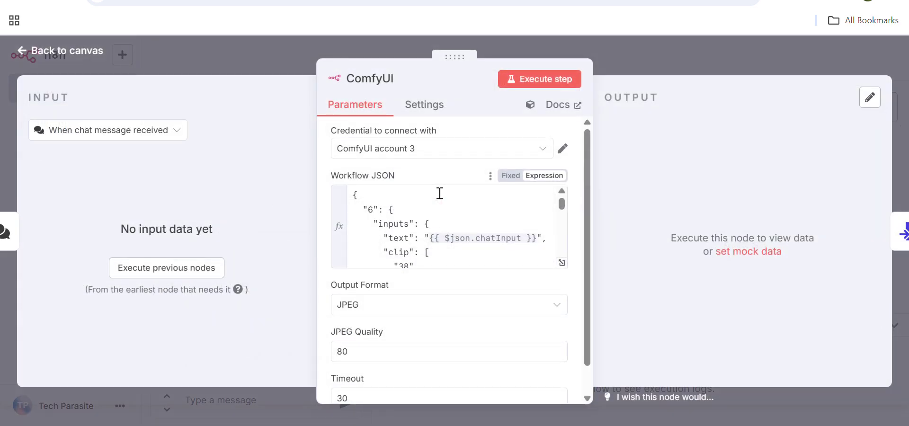
{"action": "left_click", "coordinate": [235, 49]}
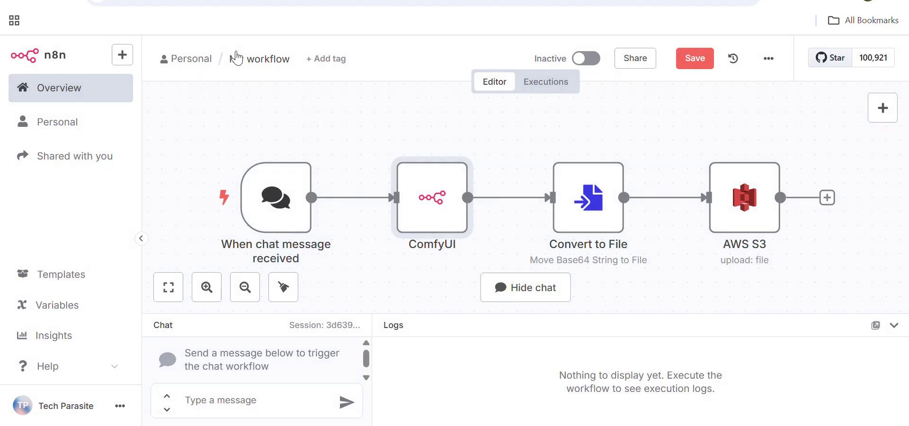
{"action": "double_click", "coordinate": [592, 216]}
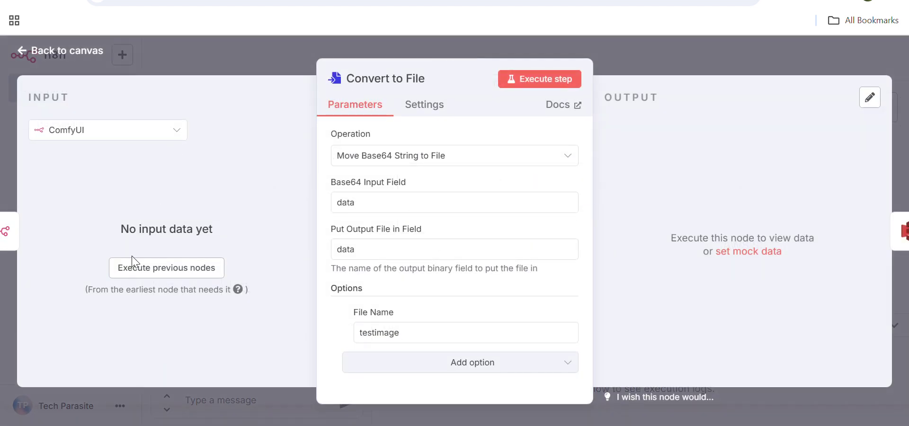
- Return to the canvas and run the workflow with the chat message "a cat with a hat"
{"action": "left_click", "coordinate": [199, 67]}
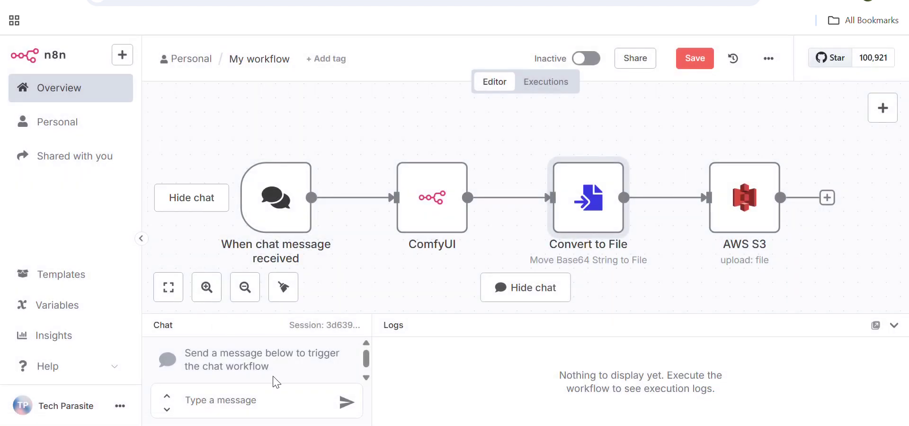
{"action": "left_click", "coordinate": [257, 402]}
{"action": "type", "text": "data"}
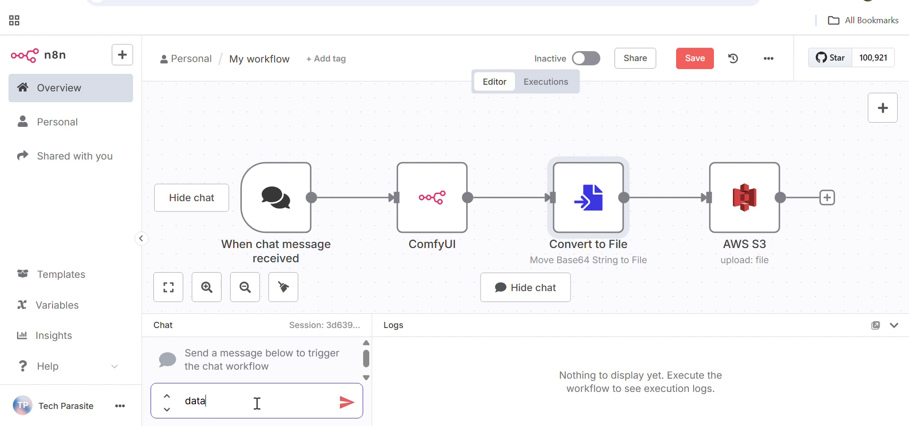
{"action": "key", "text": "BackSpace"}
{"action": "key", "text": "BackSpace"}
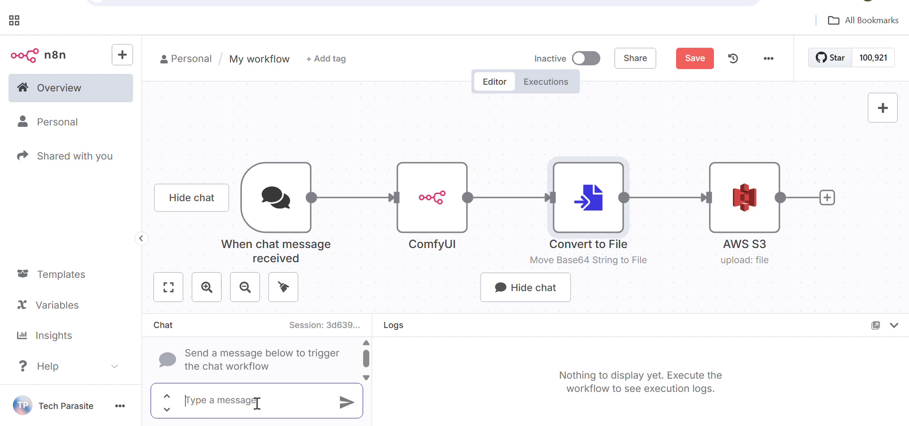
{"action": "type", "text": "a cat with a h"}
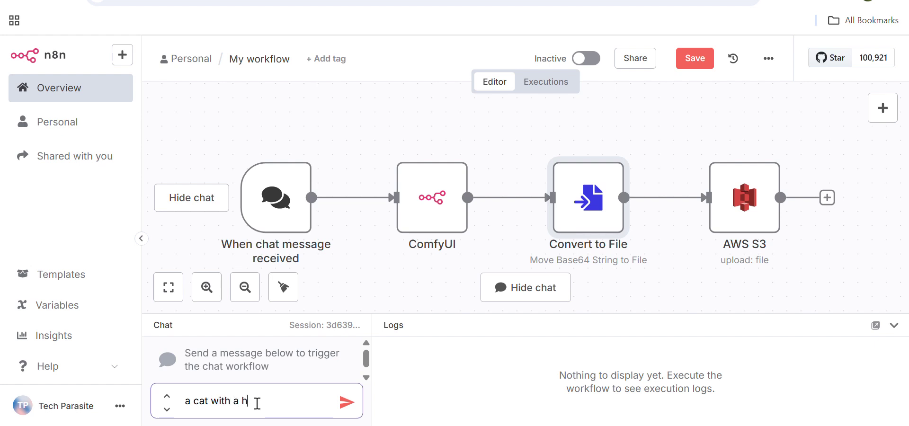
{"action": "type", "text": "at"}
{"action": "key", "text": "Return"}
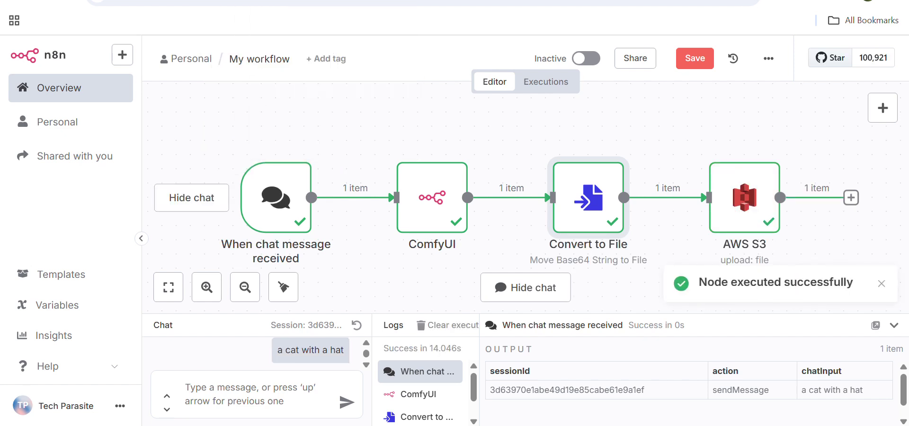
- Switch to ComfyUI's flux-lora-3-units workflow and try to find a "purge" node for VAE Decode's image output
{"action": "key", "text": "ctrl+Tab"}
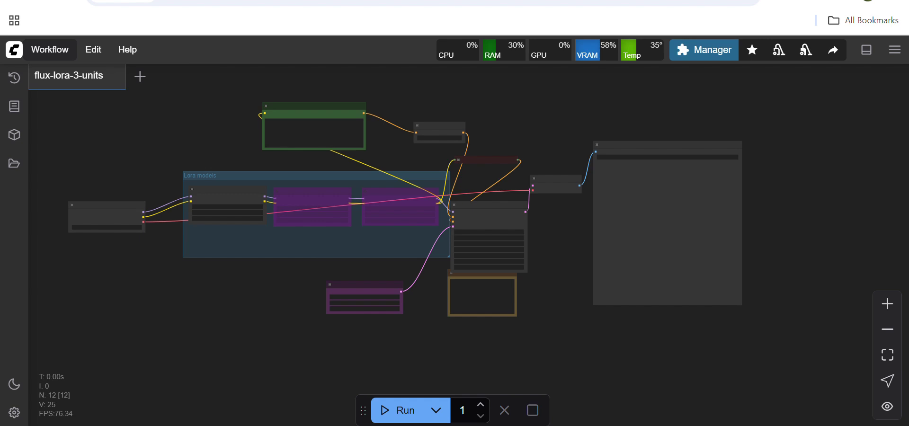
{"action": "scroll", "coordinate": [557, 133], "scroll_direction": "up", "scroll_amount": 5}
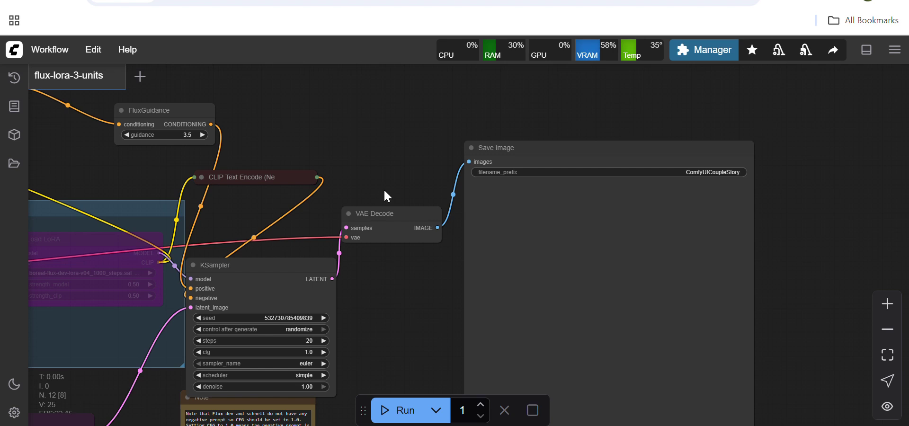
{"action": "left_click_drag", "start_coordinate": [437, 228], "coordinate": [390, 155]}
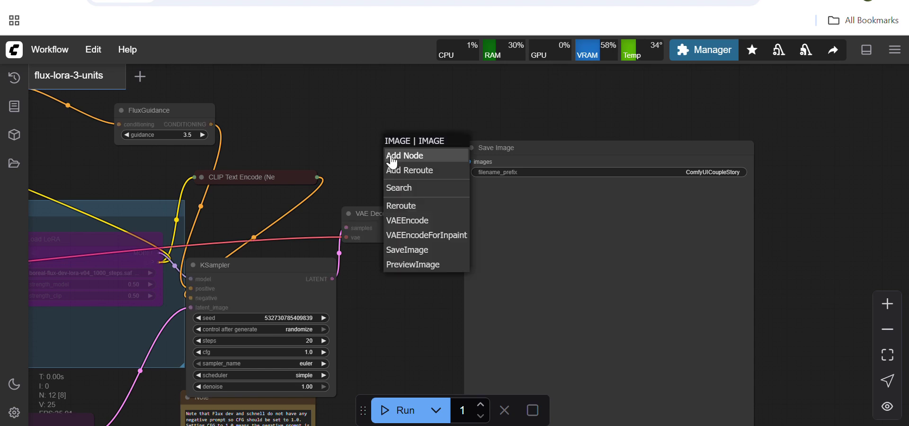
{"action": "left_click", "coordinate": [400, 204]}
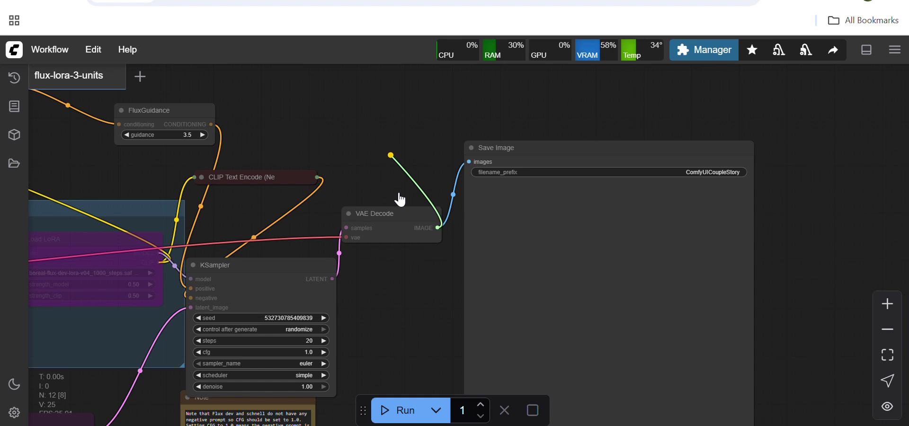
{"action": "type", "text": "pur"}
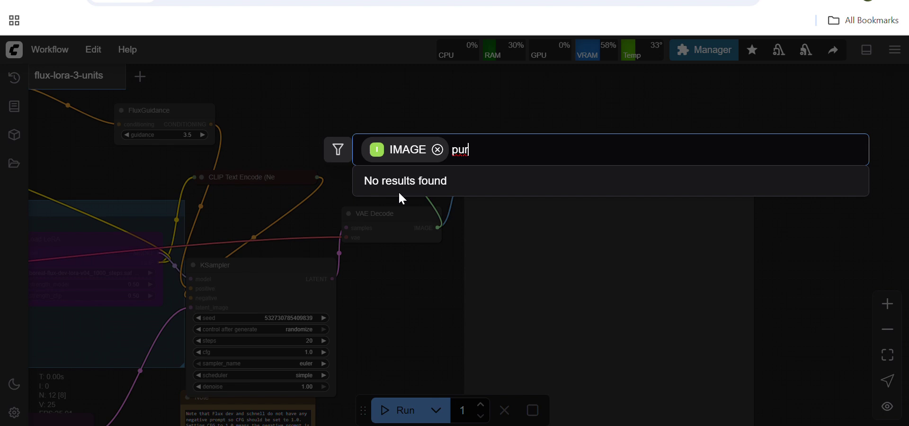
{"action": "type", "text": "ge"}
{"action": "key", "text": "BackSpace"}
{"action": "key", "text": "BackSpace"}
{"action": "key", "text": "BackSpace"}
{"action": "key", "text": "BackSpace"}
{"action": "key", "text": "BackSpace"}
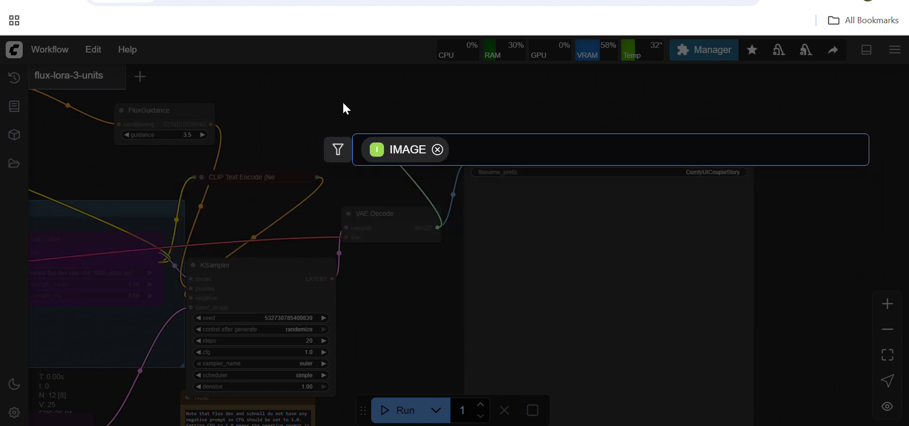
{"action": "key", "text": "Escape"}
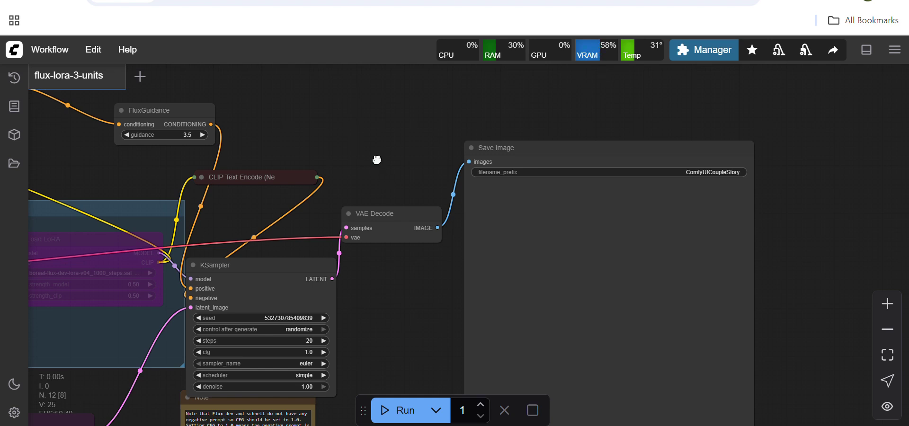
{"action": "left_click_drag", "start_coordinate": [377, 160], "coordinate": [422, 148]}
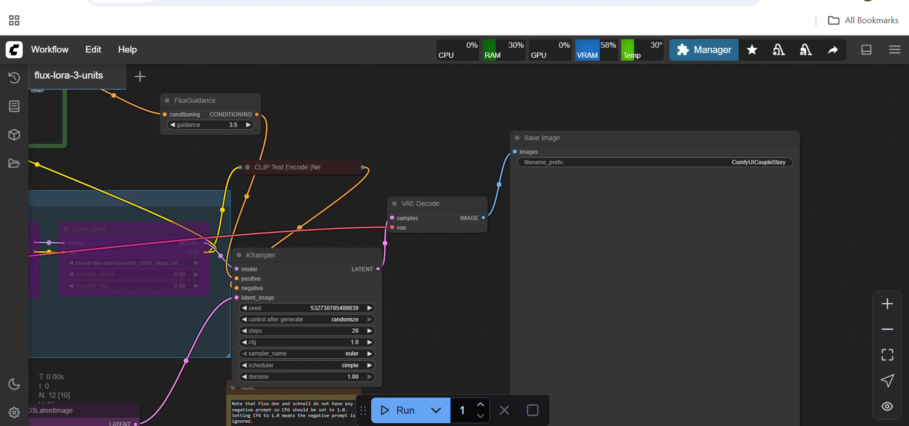
- Switch back to n8n, examine the ComfyUI input of the Convert to File node as JSON, and return to the canvas
{"action": "left_click", "coordinate": [175, 0]}
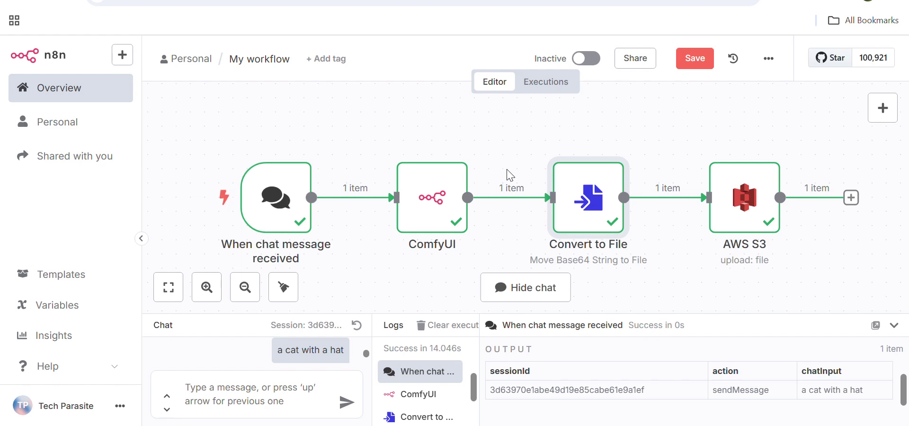
{"action": "double_click", "coordinate": [592, 202]}
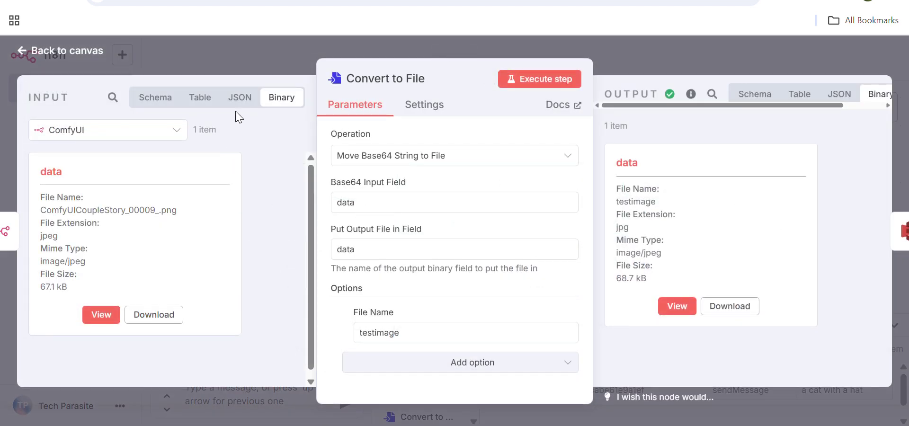
{"action": "left_click", "coordinate": [240, 97]}
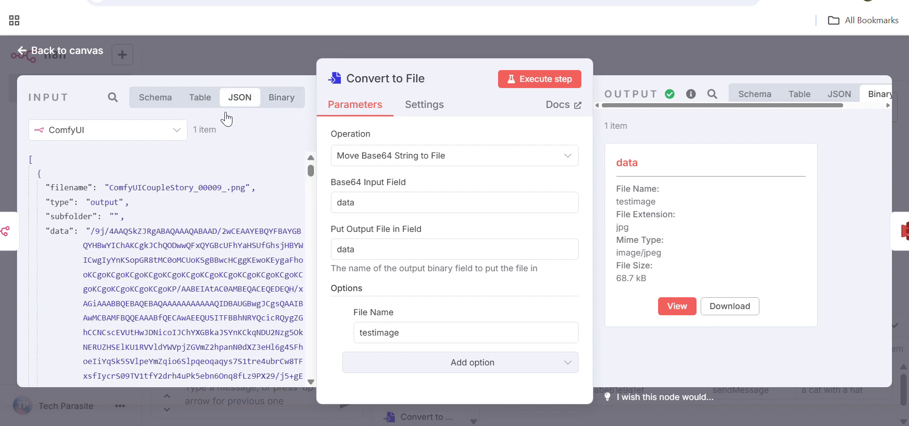
{"action": "scroll", "coordinate": [156, 254], "scroll_direction": "down", "scroll_amount": 10}
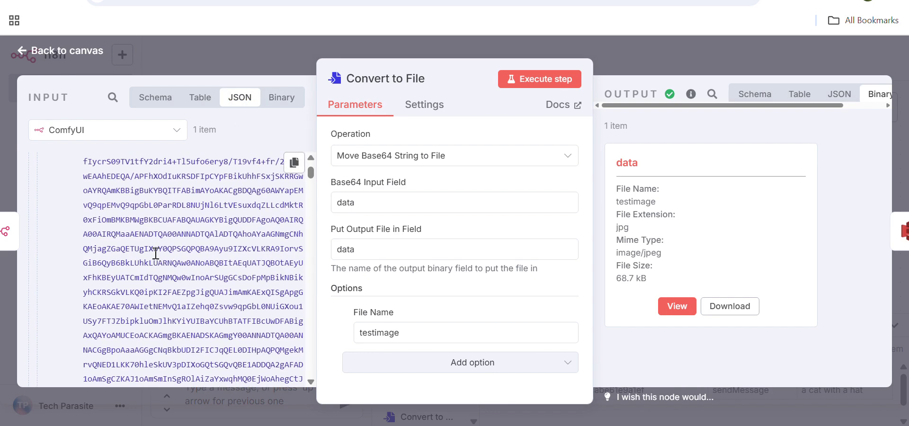
{"action": "scroll", "coordinate": [153, 251], "scroll_direction": "up", "scroll_amount": 5}
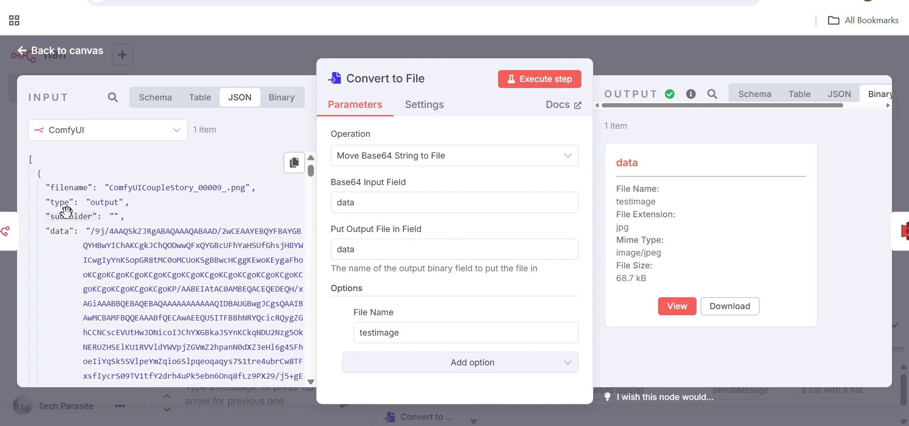
{"action": "scroll", "coordinate": [61, 297], "scroll_direction": "down", "scroll_amount": 4}
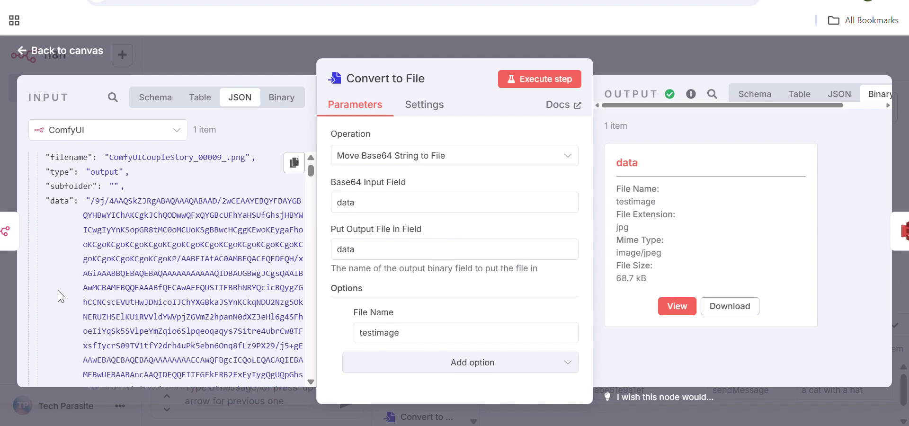
{"action": "scroll", "coordinate": [95, 281], "scroll_direction": "up", "scroll_amount": 4}
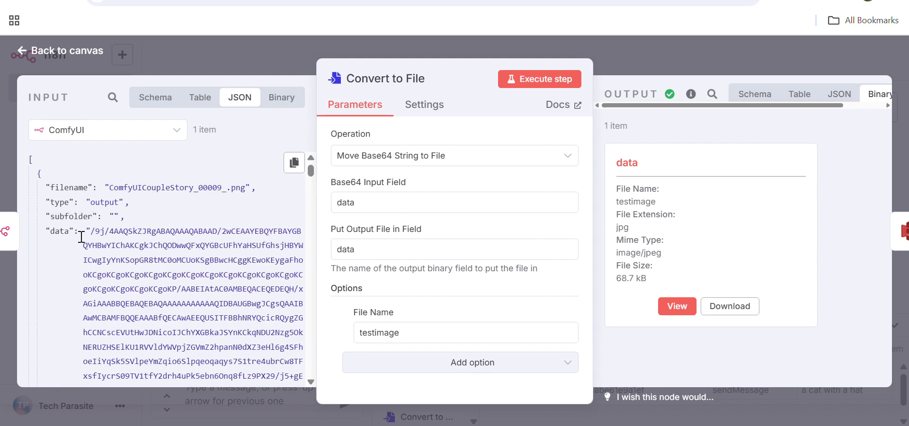
{"action": "scroll", "coordinate": [110, 250], "scroll_direction": "down", "scroll_amount": 5}
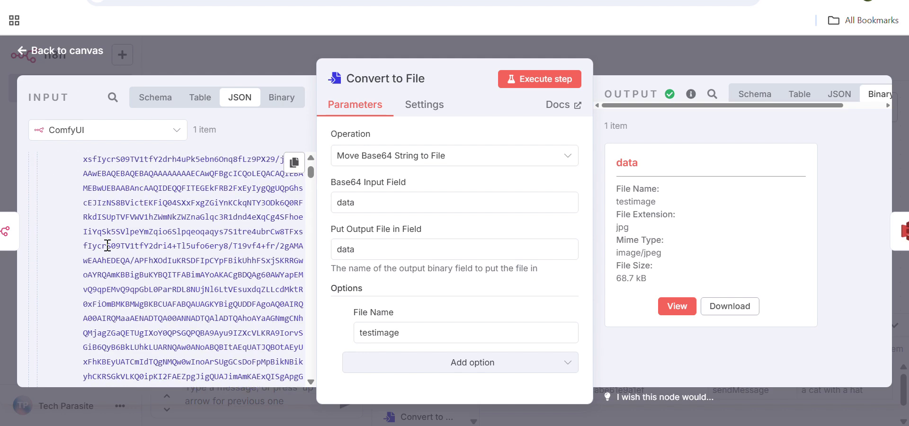
{"action": "scroll", "coordinate": [108, 245], "scroll_direction": "up", "scroll_amount": 5}
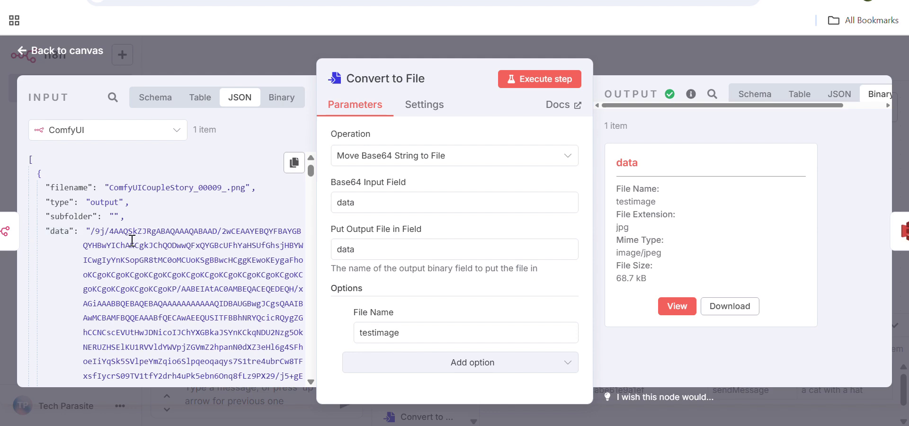
{"action": "scroll", "coordinate": [134, 250], "scroll_direction": "down", "scroll_amount": 3}
{"action": "scroll", "coordinate": [50, 243], "scroll_direction": "up", "scroll_amount": 3}
{"action": "left_click", "coordinate": [168, 58]}
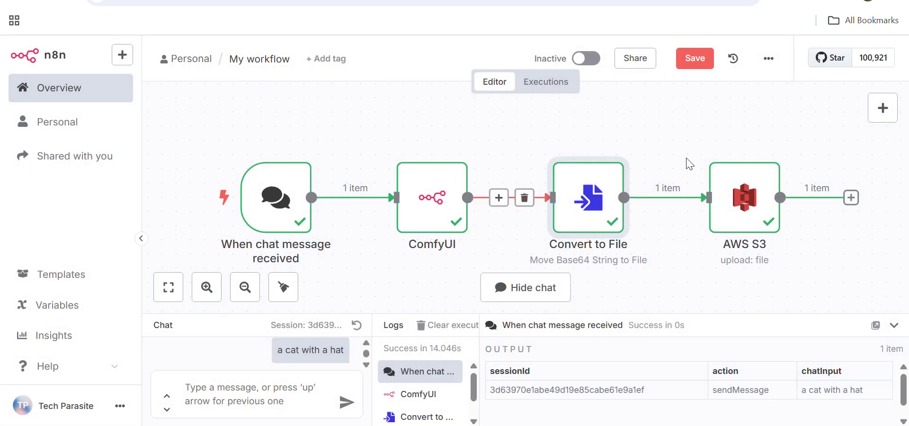
- Search the available nodes for "you" and look through the actions offered for YouTube
{"action": "scroll", "coordinate": [678, 143], "scroll_direction": "right", "scroll_amount": 1}
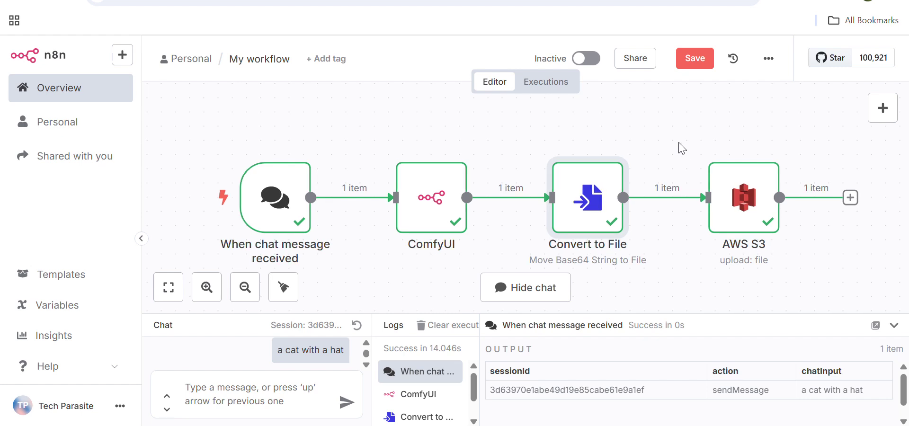
{"action": "scroll", "coordinate": [679, 148], "scroll_direction": "right", "scroll_amount": 5}
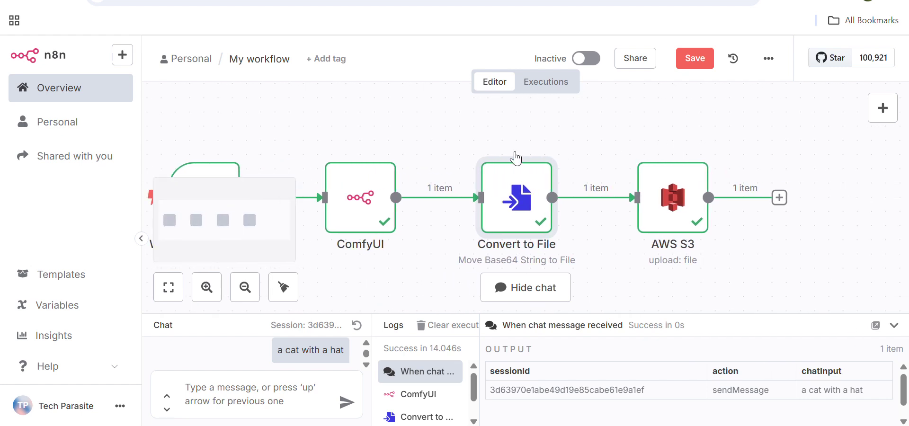
{"action": "scroll", "coordinate": [602, 145], "scroll_direction": "down", "scroll_amount": 1}
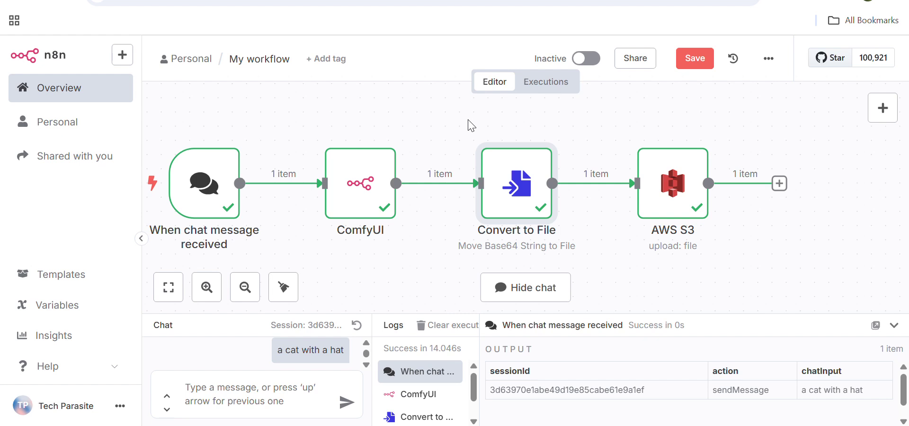
{"action": "mouse_move", "coordinate": [701, 164]}
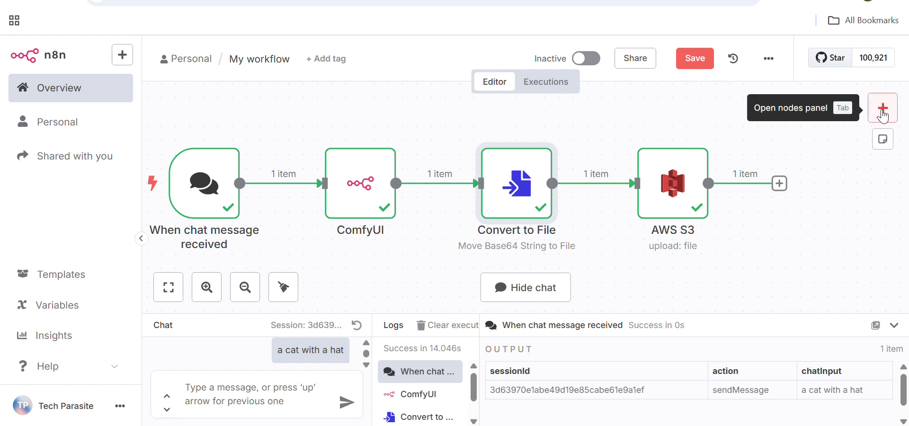
{"action": "left_click", "coordinate": [883, 114]}
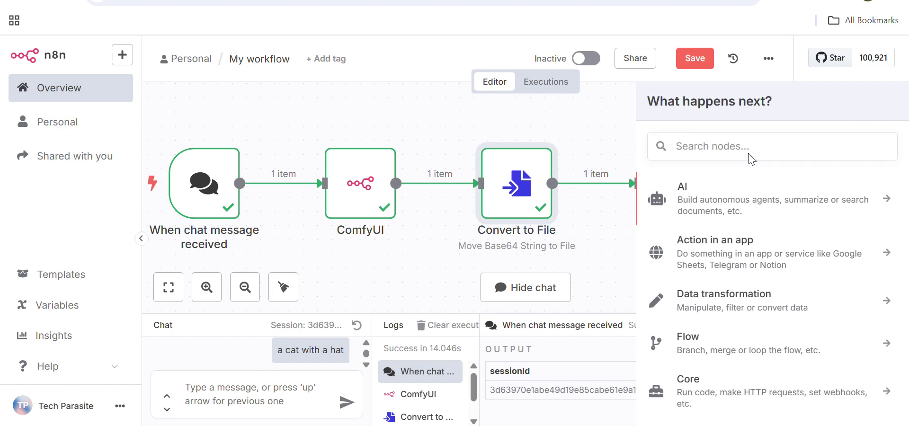
{"action": "left_click", "coordinate": [747, 148]}
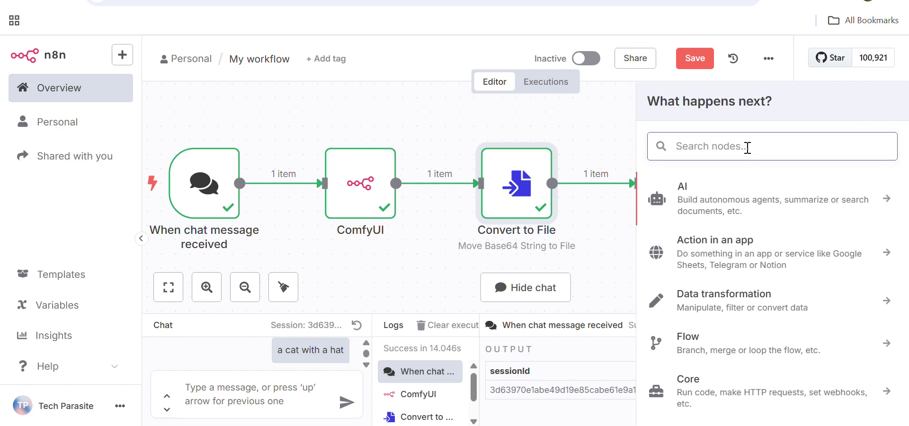
{"action": "type", "text": "you"}
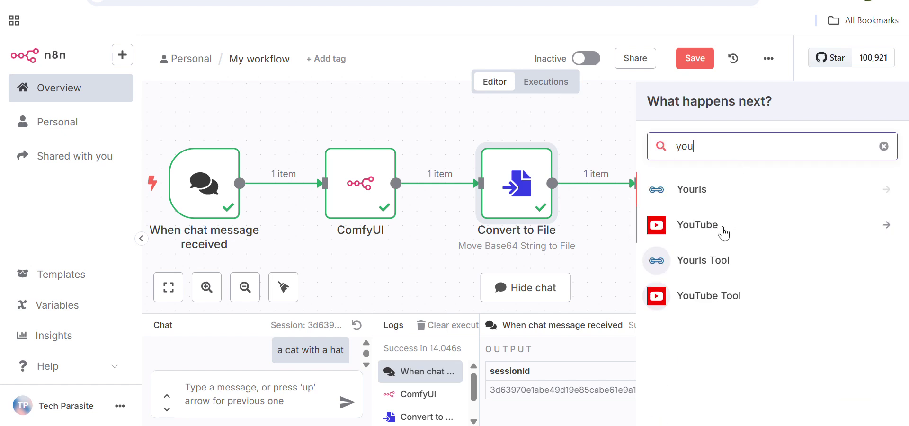
{"action": "left_click", "coordinate": [721, 228]}
{"action": "scroll", "coordinate": [719, 294], "scroll_direction": "down", "scroll_amount": 10}
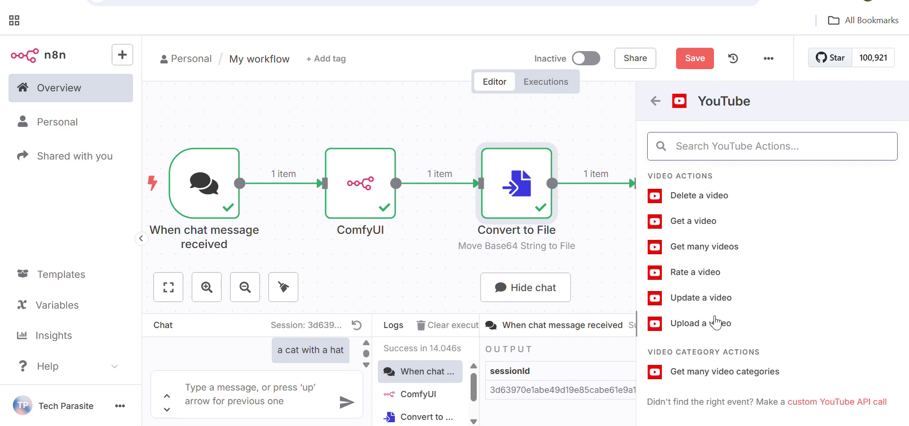
{"action": "scroll", "coordinate": [701, 294], "scroll_direction": "up", "scroll_amount": 3}
{"action": "scroll", "coordinate": [720, 306], "scroll_direction": "down", "scroll_amount": 3}
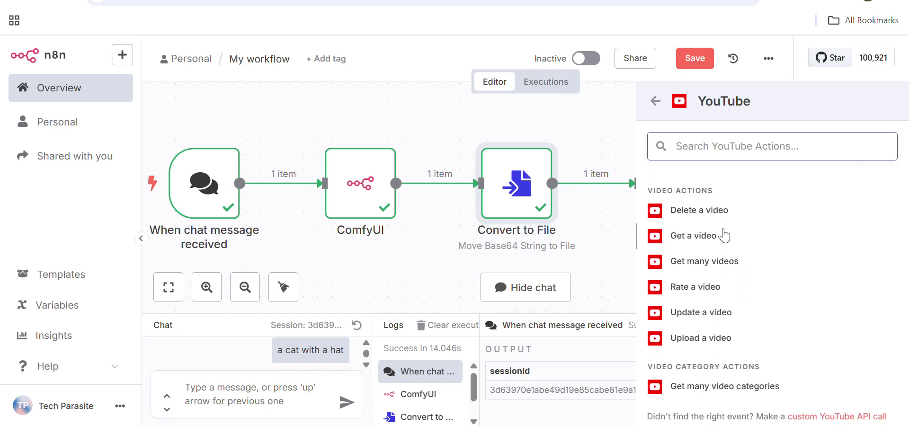
{"action": "scroll", "coordinate": [725, 237], "scroll_direction": "up", "scroll_amount": 5}
{"action": "scroll", "coordinate": [720, 251], "scroll_direction": "down", "scroll_amount": 10}
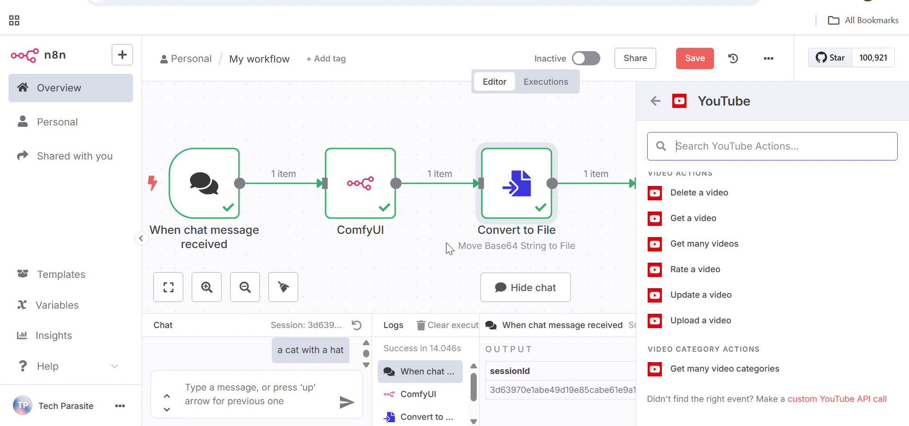
{"action": "mouse_move", "coordinate": [314, 190]}
{"action": "left_click", "coordinate": [214, 394]}
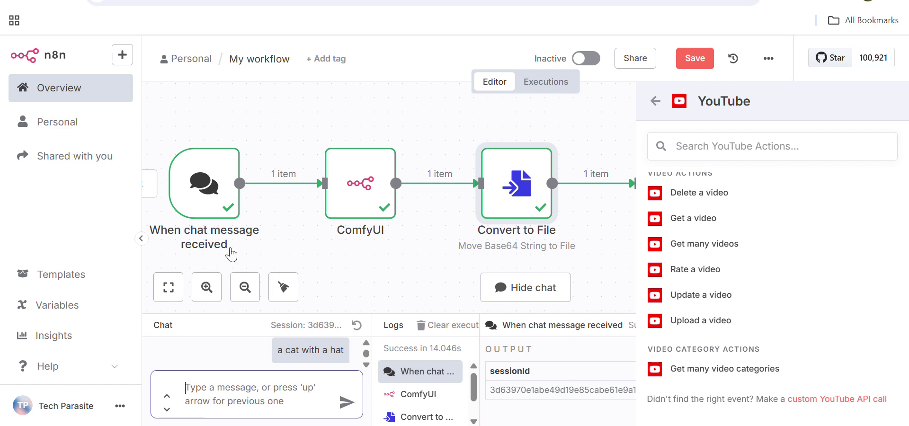
{"action": "mouse_move", "coordinate": [450, 185]}
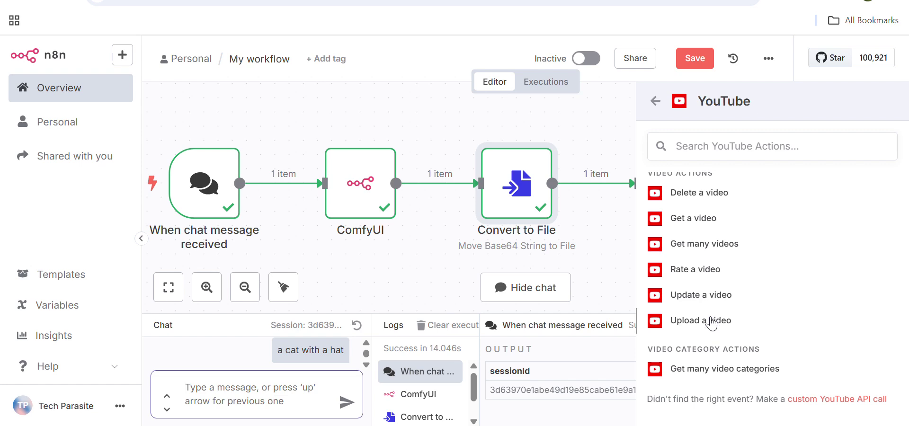
- Add a YouTube node for uploading a video after AWS S3, check its credential choices, and return to the canvas
{"action": "left_click", "coordinate": [705, 334]}
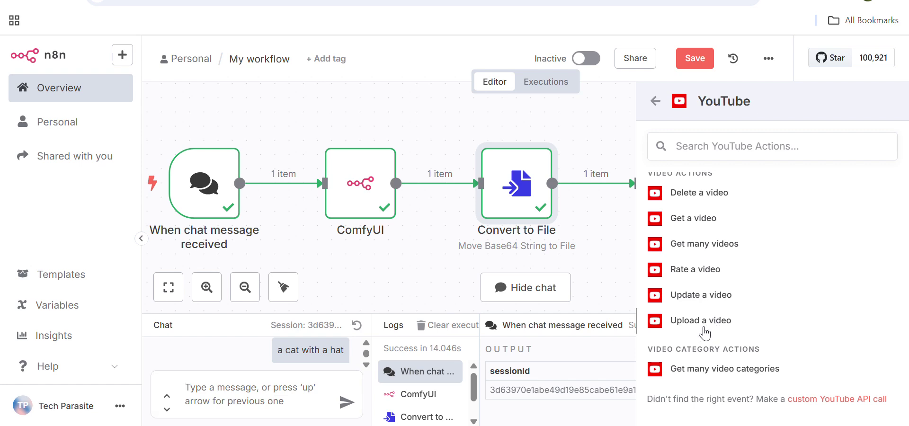
{"action": "left_click", "coordinate": [705, 333]}
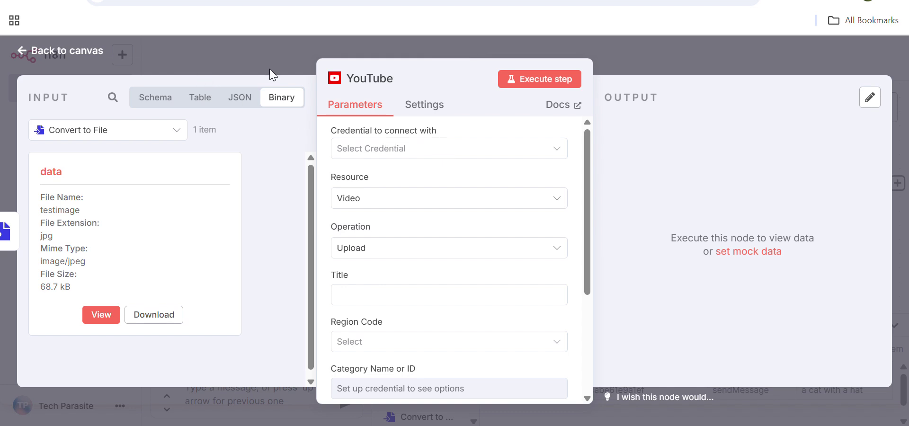
{"action": "left_click", "coordinate": [440, 155]}
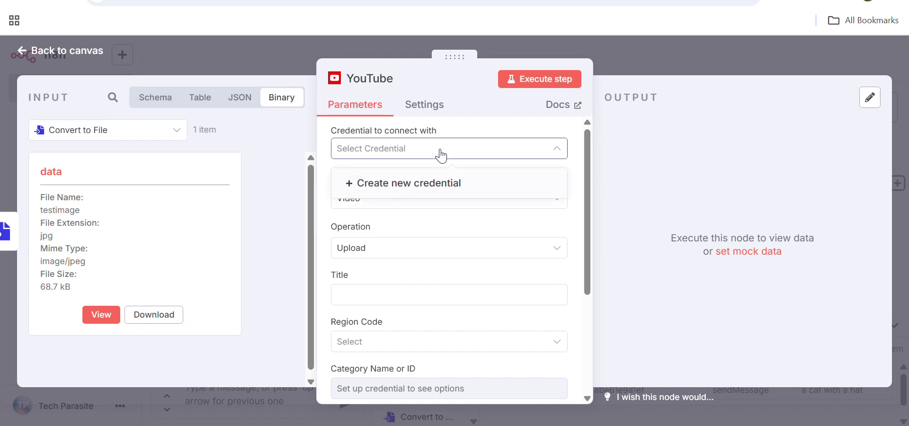
{"action": "left_click", "coordinate": [436, 152]}
{"action": "left_click", "coordinate": [197, 54]}
{"action": "left_click", "coordinate": [198, 54]}
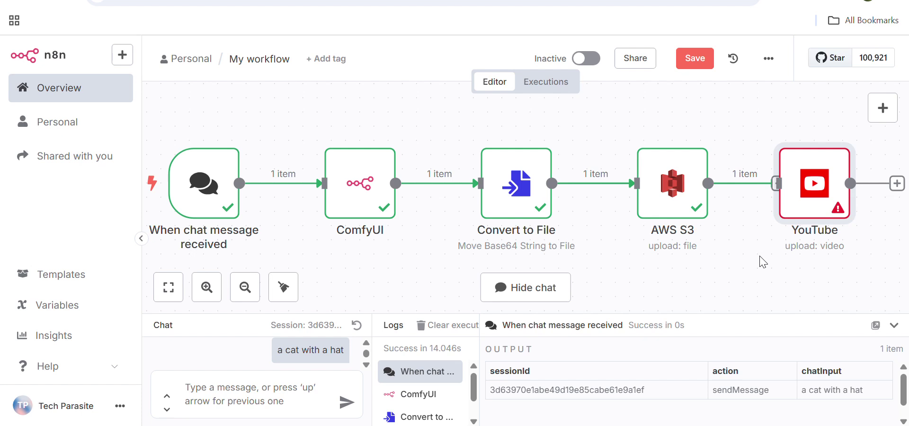
- Review the workflow chain from the chat trigger through ComfyUI, Convert to File and AWS S3 to the YouTube node
{"action": "scroll", "coordinate": [739, 258], "scroll_direction": "right", "scroll_amount": 3}
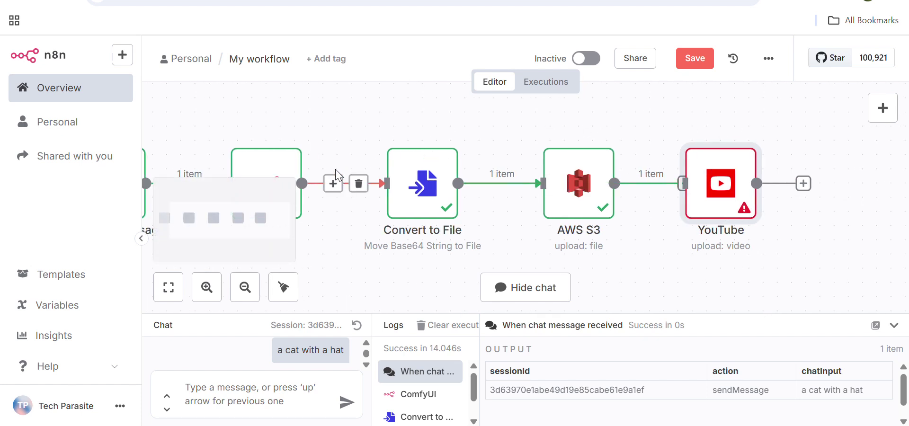
{"action": "scroll", "coordinate": [377, 167], "scroll_direction": "left", "scroll_amount": 2}
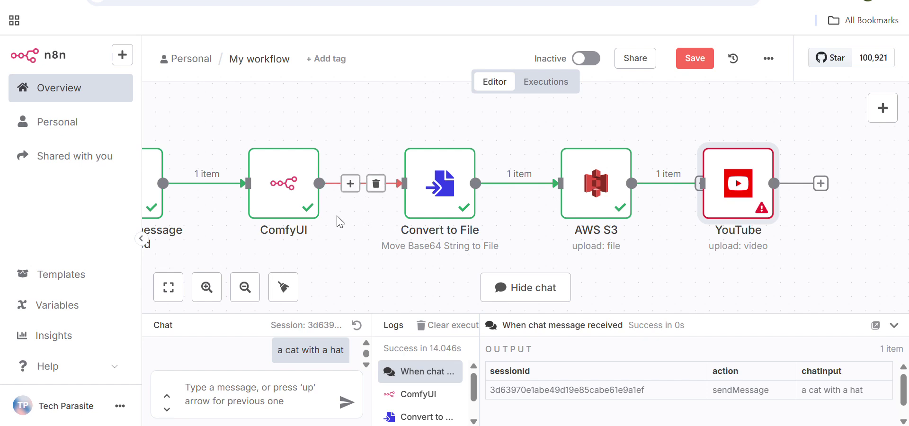
{"action": "scroll", "coordinate": [307, 212], "scroll_direction": "left", "scroll_amount": 5}
{"action": "scroll", "coordinate": [306, 212], "scroll_direction": "right", "scroll_amount": 4}
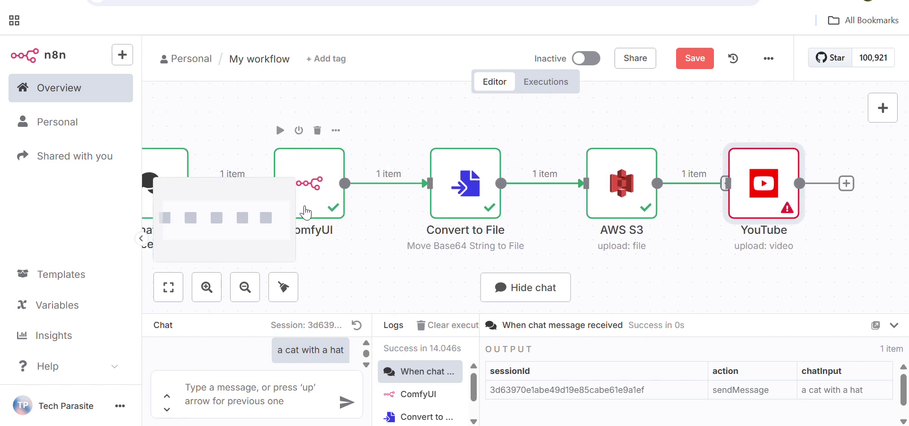
{"action": "scroll", "coordinate": [307, 211], "scroll_direction": "left", "scroll_amount": 7}
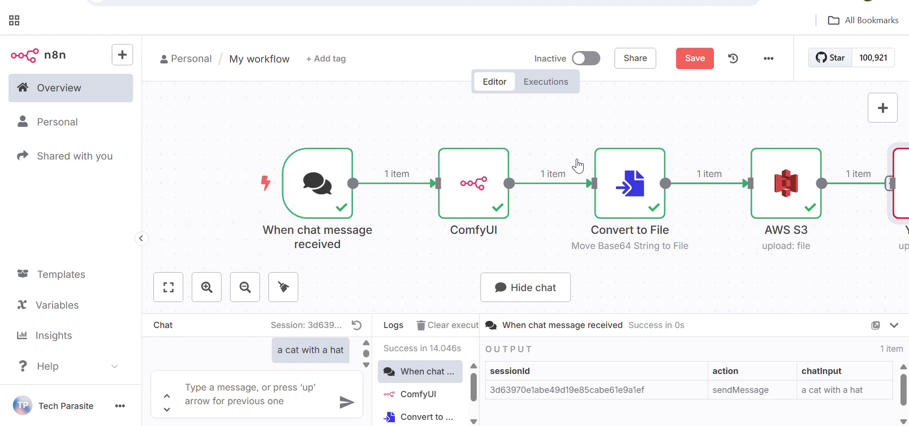
{"action": "scroll", "coordinate": [541, 171], "scroll_direction": "right", "scroll_amount": 5}
{"action": "scroll", "coordinate": [426, 144], "scroll_direction": "left", "scroll_amount": 2}
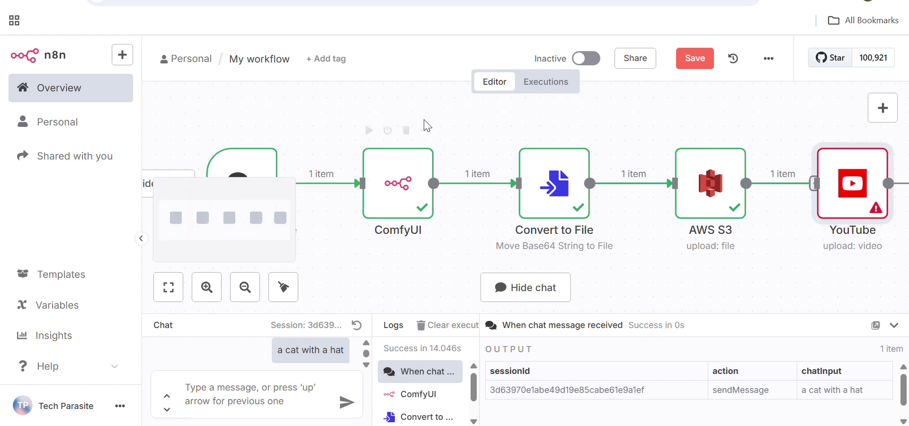
{"action": "scroll", "coordinate": [426, 126], "scroll_direction": "down", "scroll_amount": 1}
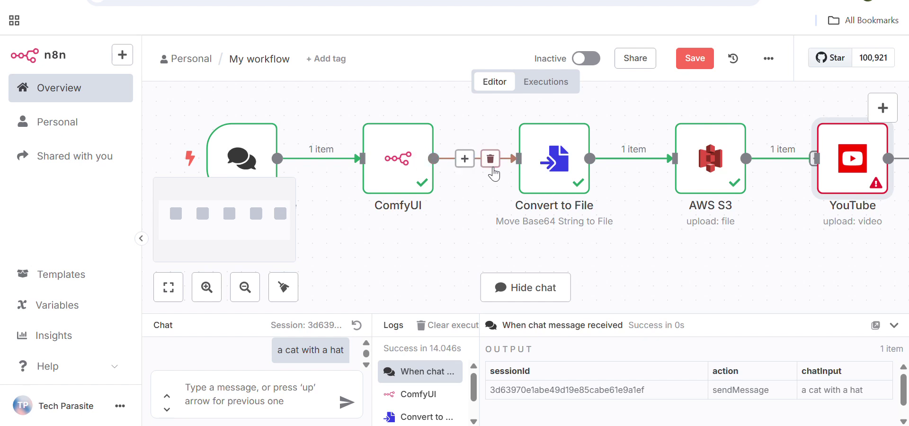